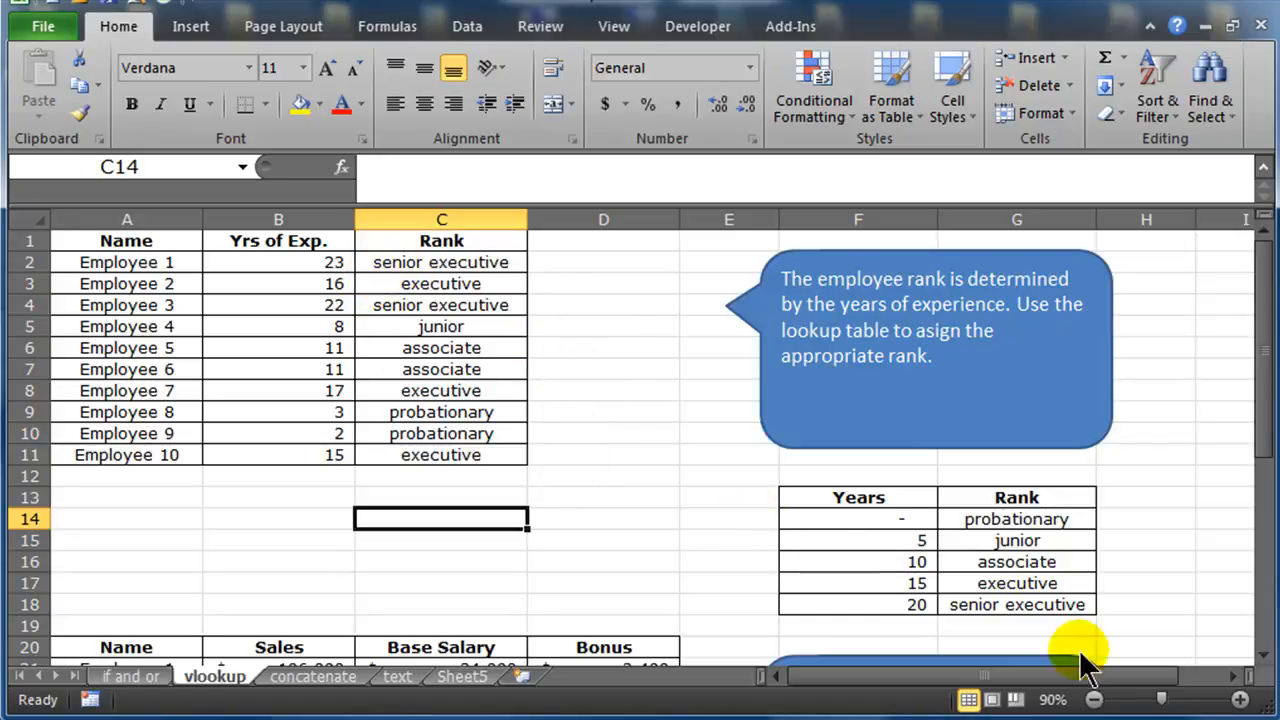
Move the rank instructions callout to the left, closer to the employee table
{"action": "left_click", "coordinate": [817, 444]}
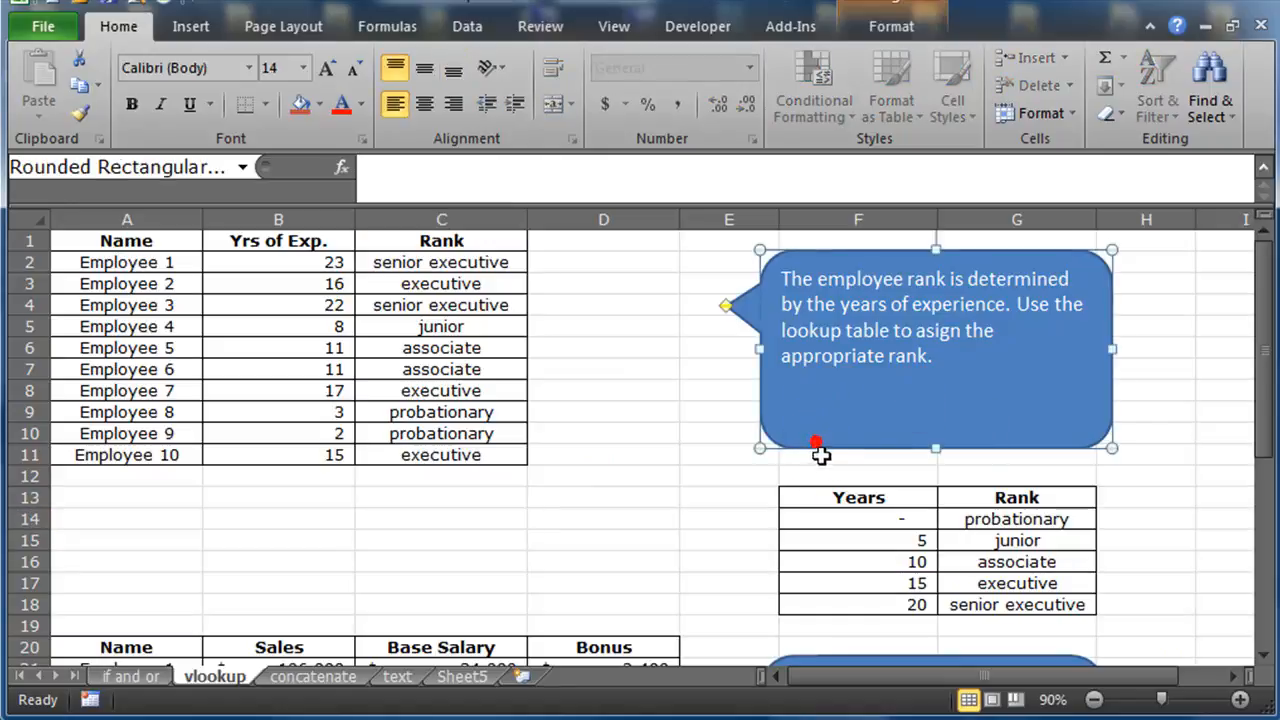
{"action": "left_click_drag", "start_coordinate": [820, 449], "coordinate": [664, 468]}
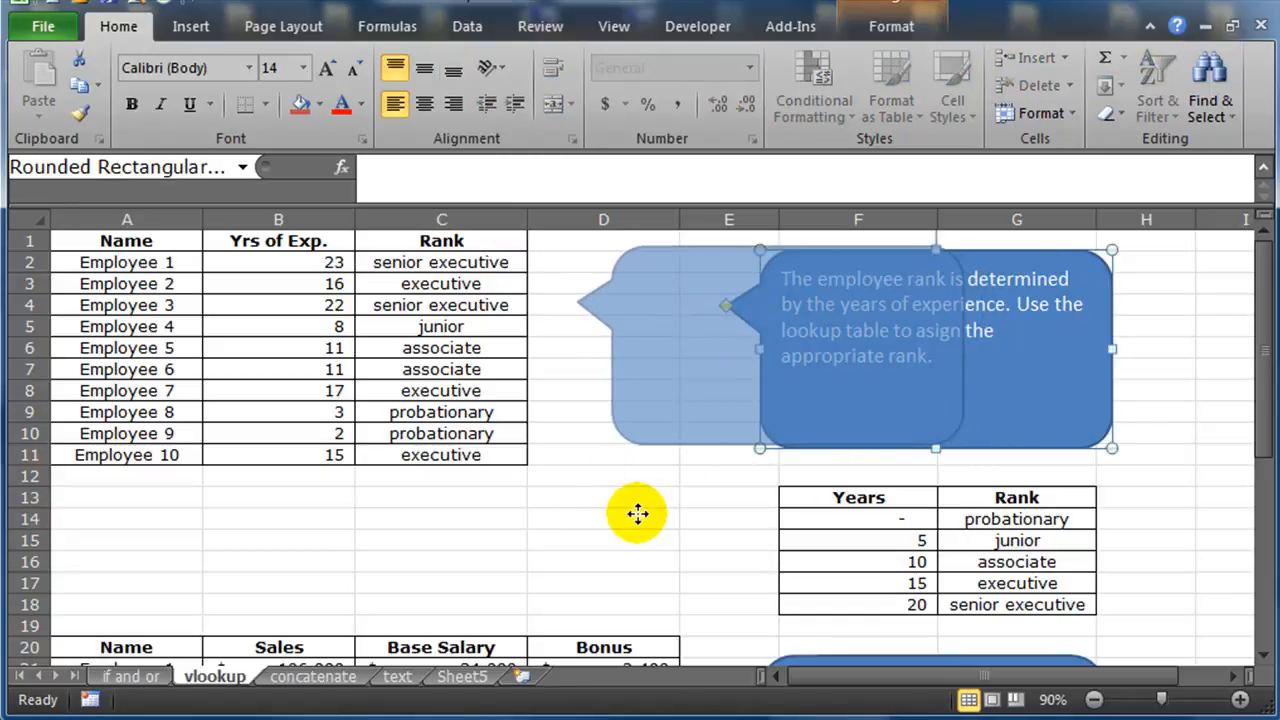
{"action": "left_click", "coordinate": [603, 517]}
Clear the existing rank values in cells C2 through C11
{"action": "left_click", "coordinate": [1240, 699]}
{"action": "left_click", "coordinate": [1240, 699]}
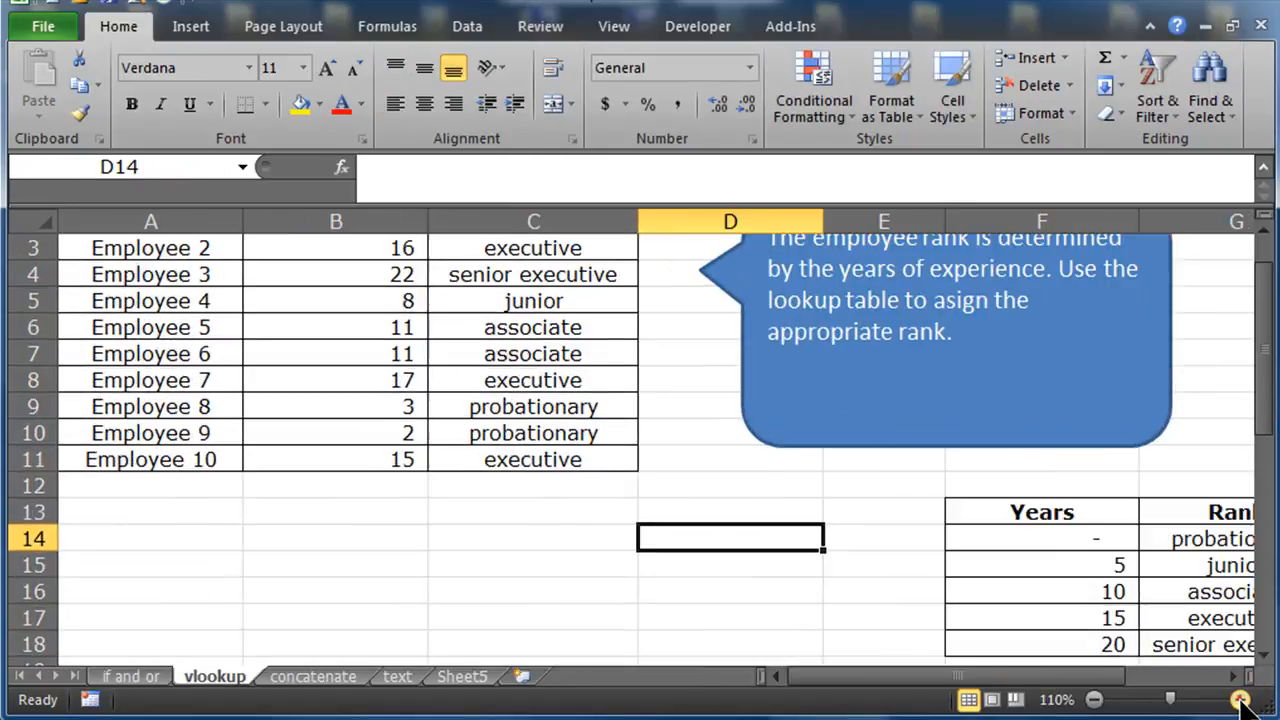
{"action": "left_click", "coordinate": [1240, 699]}
{"action": "scroll", "coordinate": [534, 580], "scroll_direction": "up", "scroll_amount": 1}
{"action": "left_click_drag", "start_coordinate": [887, 676], "coordinate": [823, 694]}
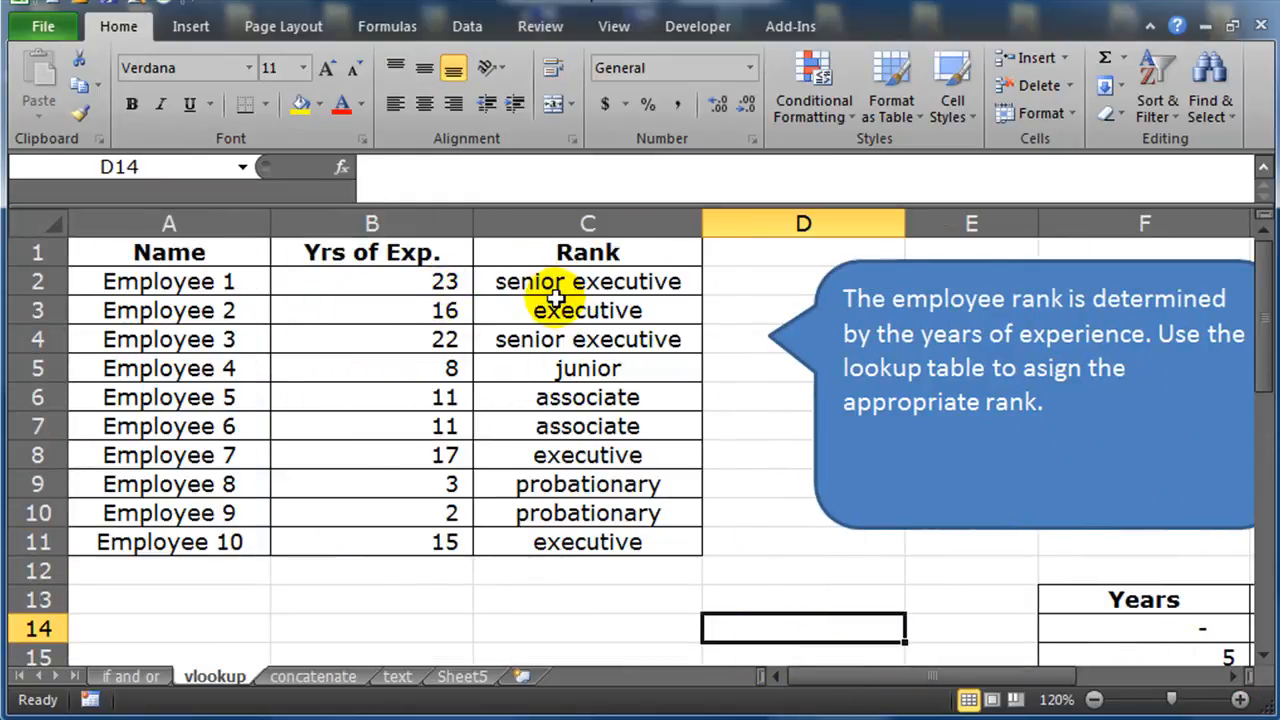
{"action": "left_click_drag", "start_coordinate": [525, 280], "coordinate": [536, 537]}
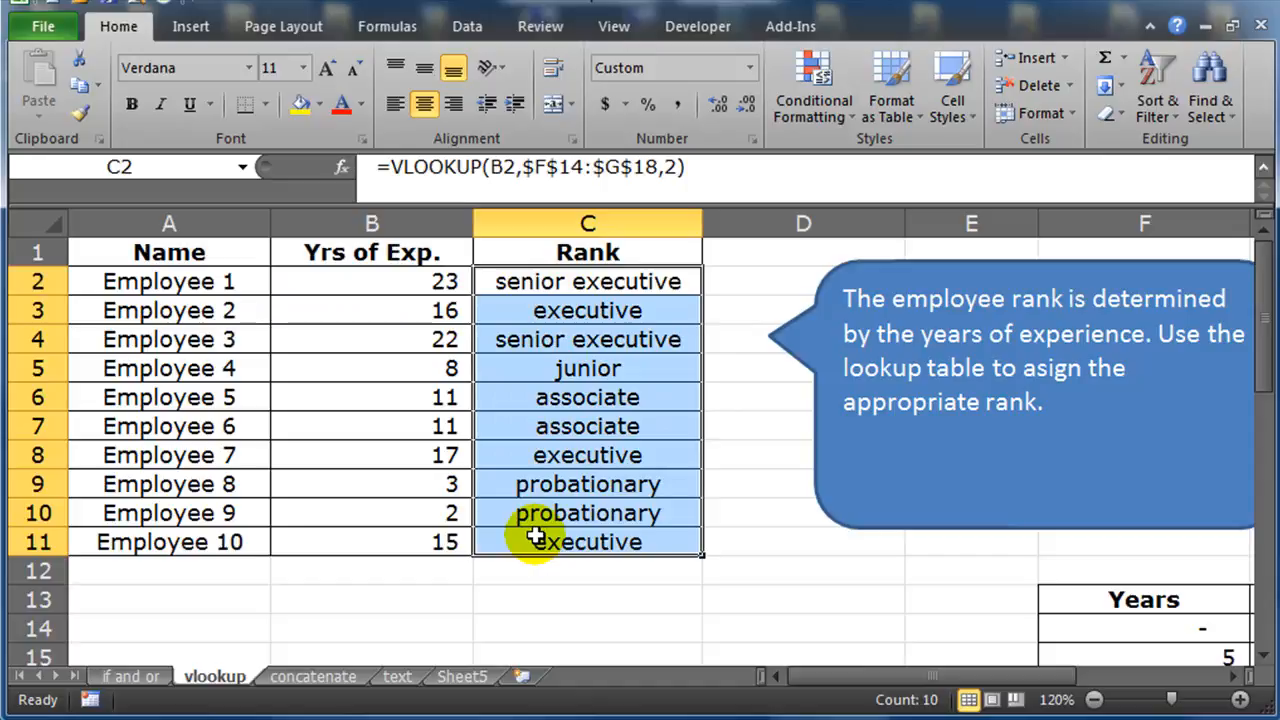
{"action": "key", "text": "Delete"}
Examine the employee names and years of experience columns beside the empty Rank column
{"action": "left_click", "coordinate": [352, 314]}
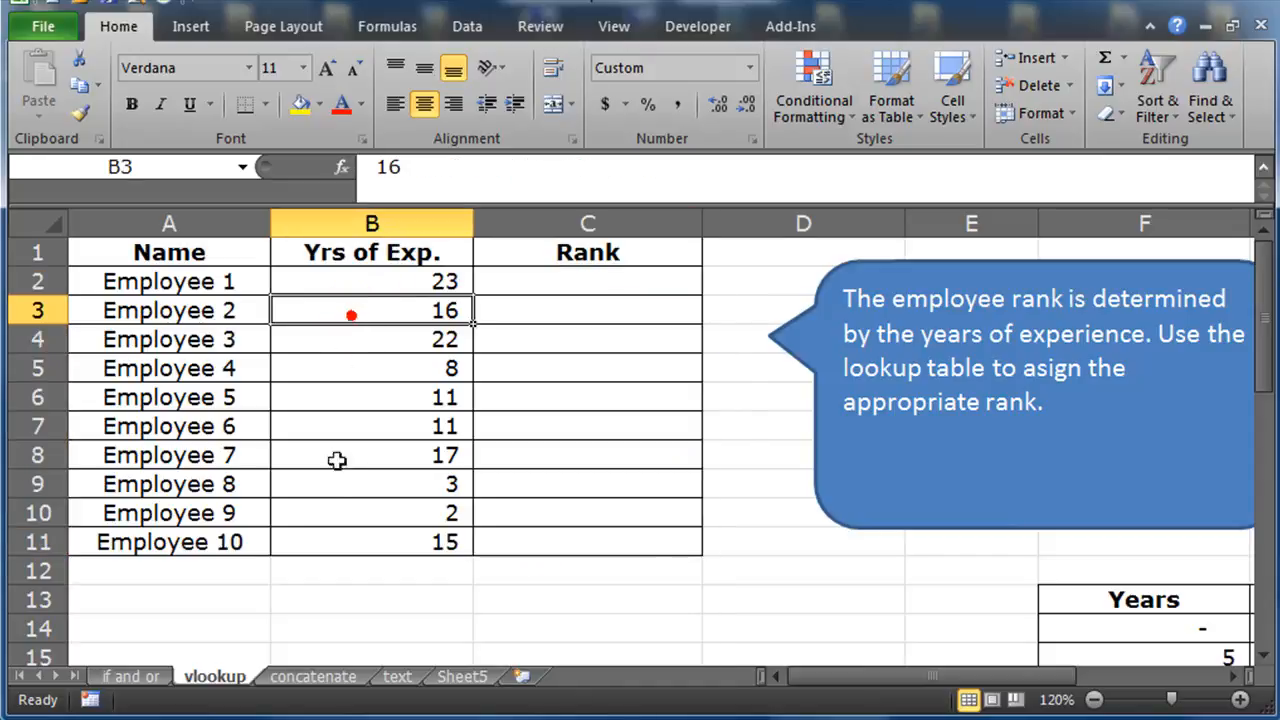
{"action": "left_click_drag", "start_coordinate": [195, 284], "coordinate": [175, 533]}
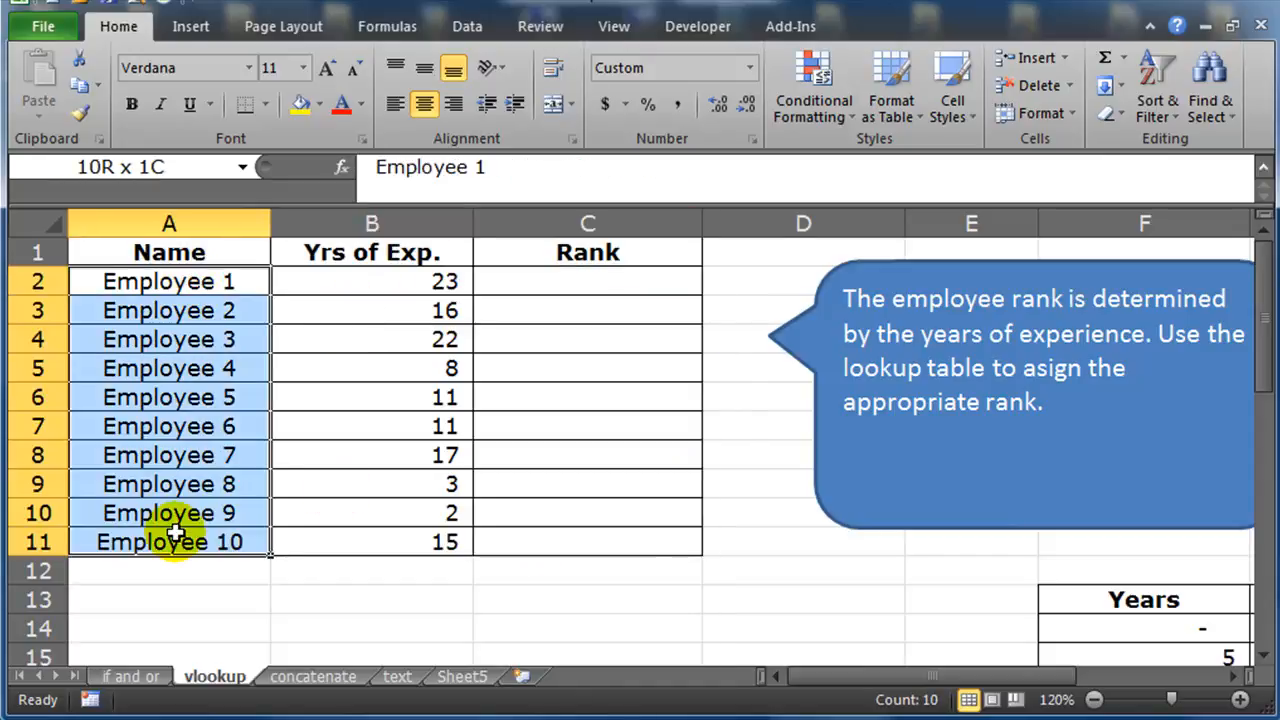
{"action": "left_click_drag", "start_coordinate": [374, 281], "coordinate": [365, 536]}
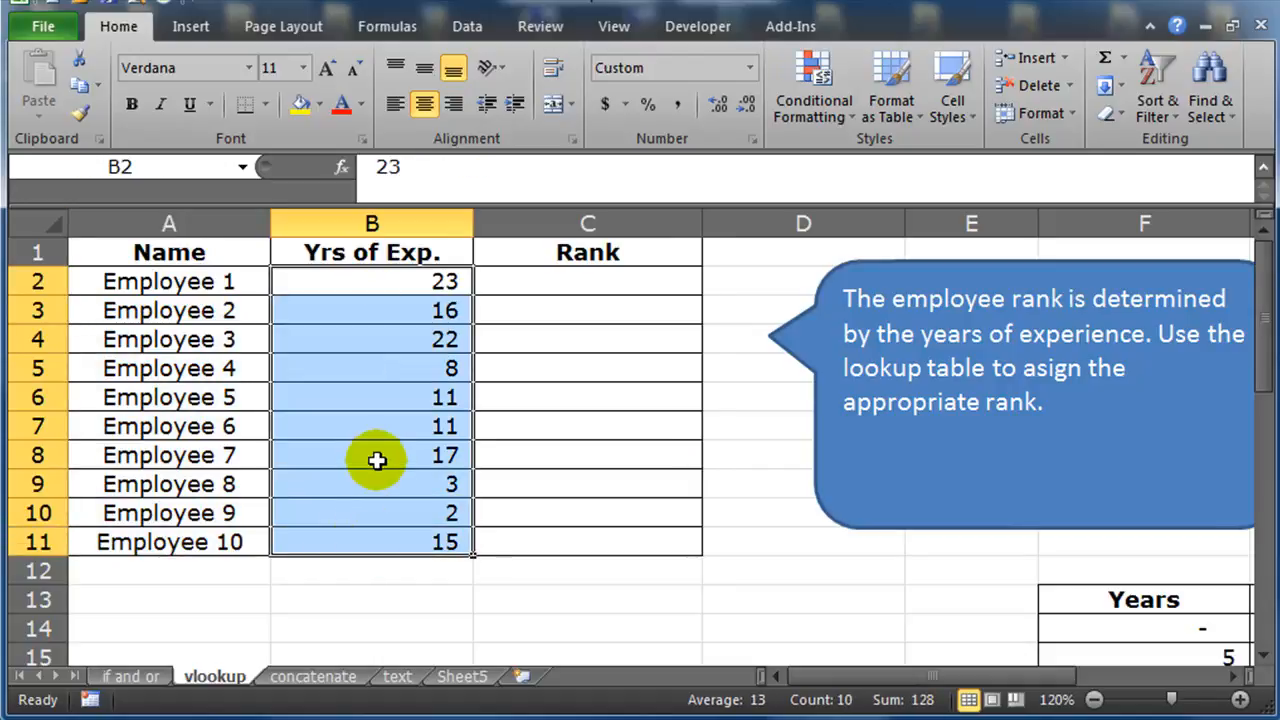
{"action": "left_click", "coordinate": [574, 283]}
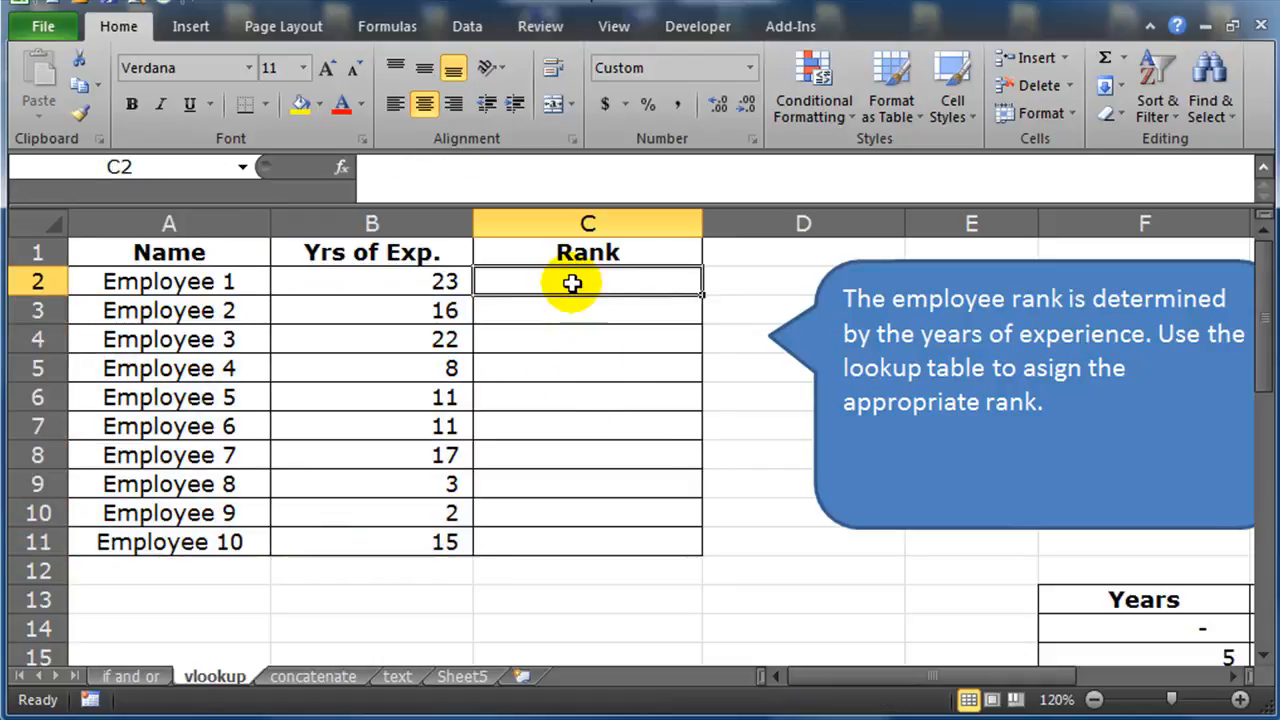
{"action": "left_click", "coordinate": [585, 305]}
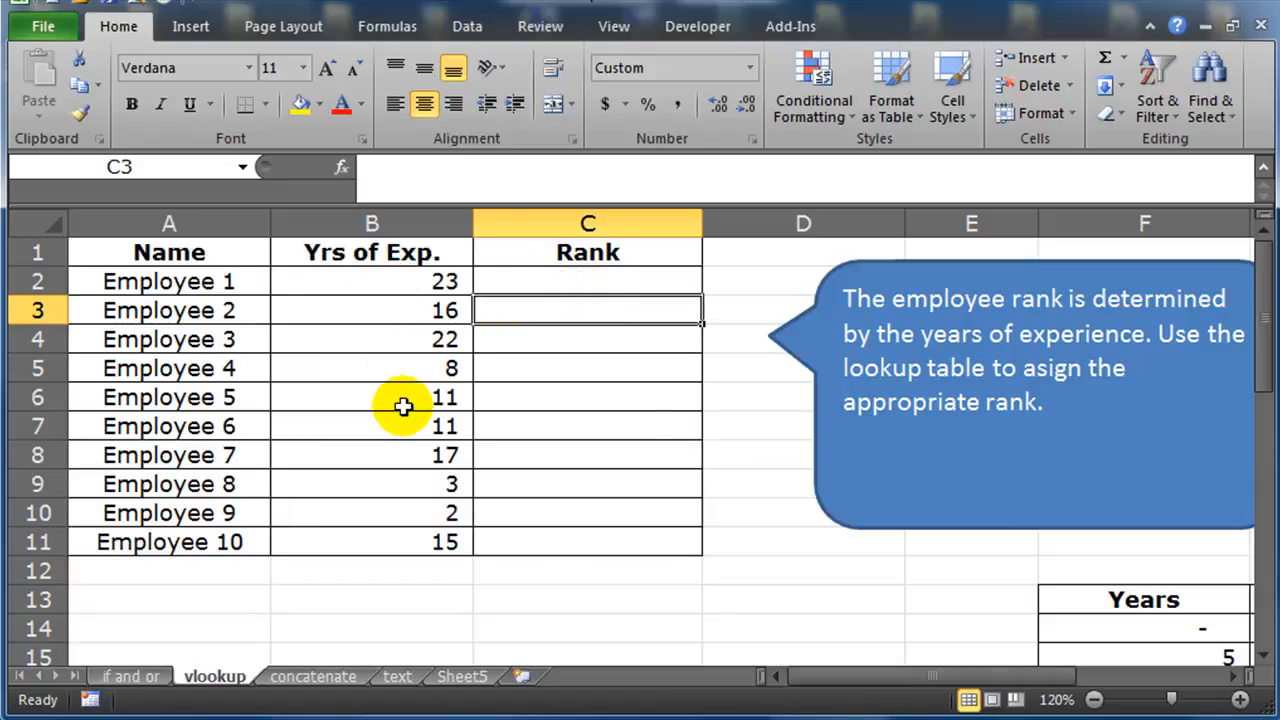
{"action": "left_click_drag", "start_coordinate": [976, 528], "coordinate": [940, 523]}
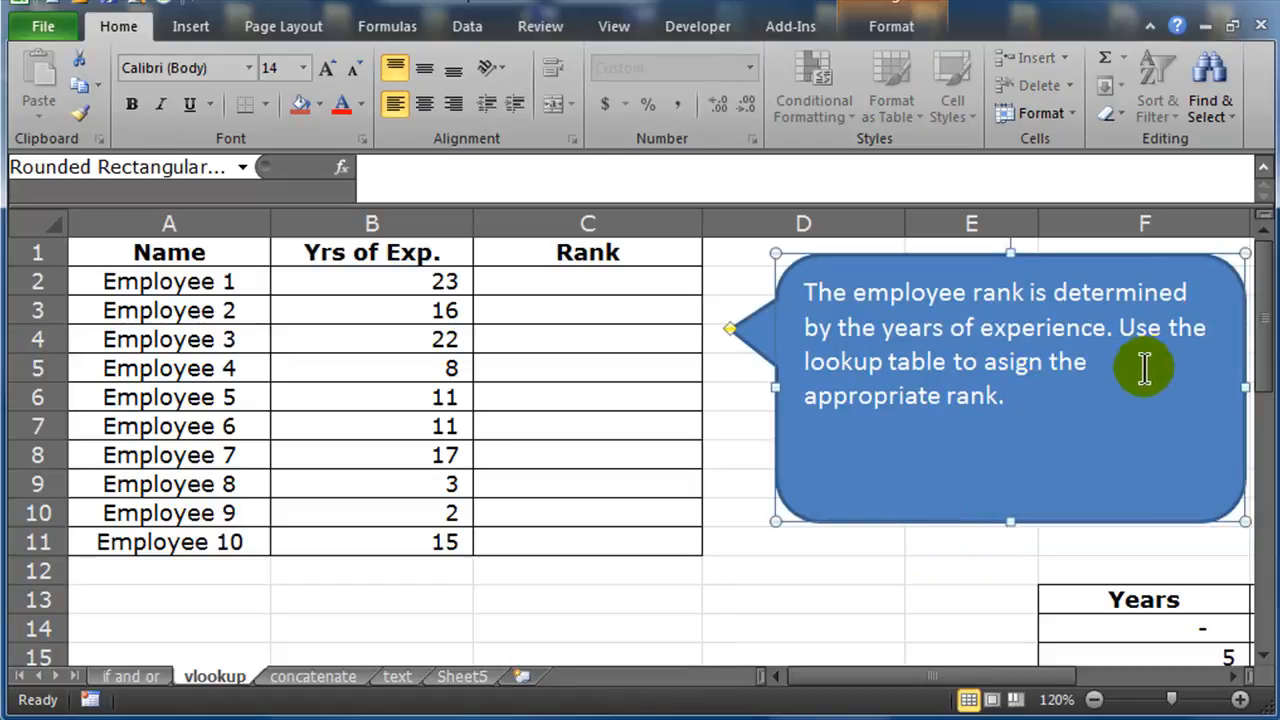
{"action": "left_click", "coordinate": [837, 568]}
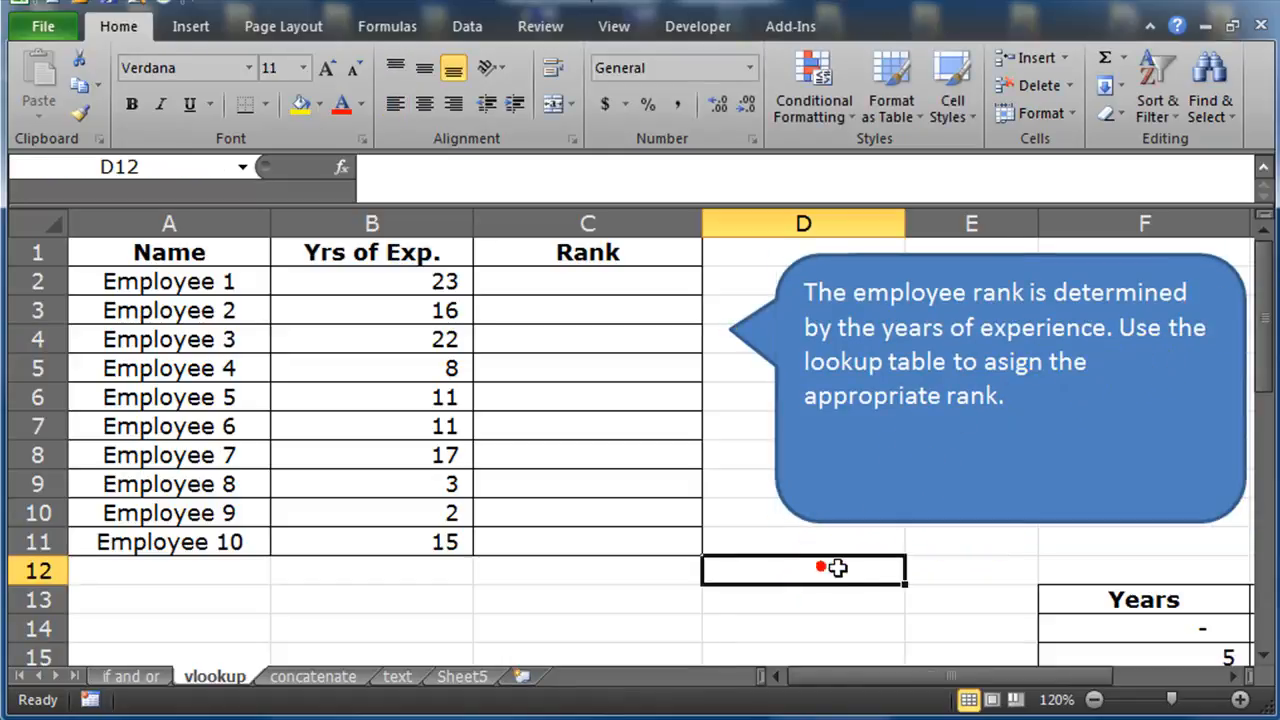
Examine the Years-to-Rank lookup table in F13:G18
{"action": "scroll", "coordinate": [837, 568], "scroll_direction": "down", "scroll_amount": 2}
{"action": "scroll", "coordinate": [837, 568], "scroll_direction": "down", "scroll_amount": 2}
{"action": "left_click_drag", "start_coordinate": [894, 676], "coordinate": [1051, 676]}
{"action": "scroll", "coordinate": [1031, 540], "scroll_direction": "up", "scroll_amount": 2}
{"action": "scroll", "coordinate": [1031, 540], "scroll_direction": "down", "scroll_amount": 2}
{"action": "left_click_drag", "start_coordinate": [814, 397], "coordinate": [803, 513]}
{"action": "left_click_drag", "start_coordinate": [955, 397], "coordinate": [963, 513]}
{"action": "left_click", "coordinate": [814, 397]}
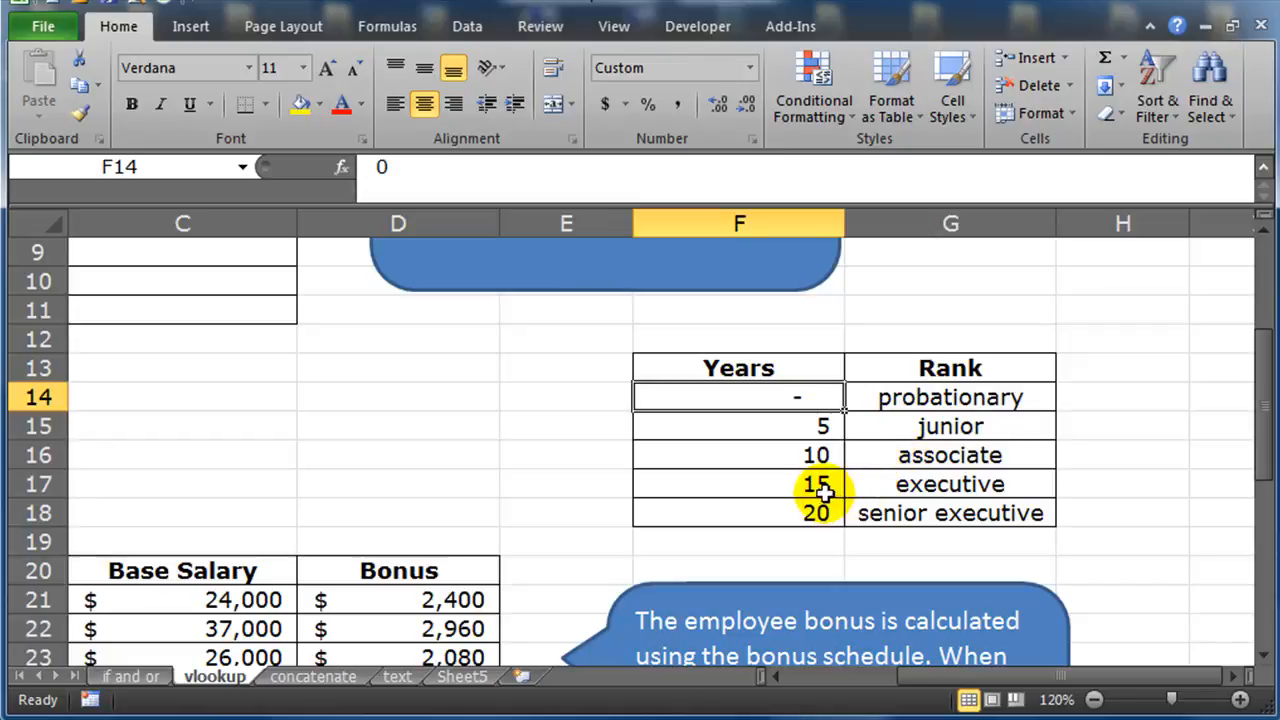
{"action": "left_click", "coordinate": [955, 487]}
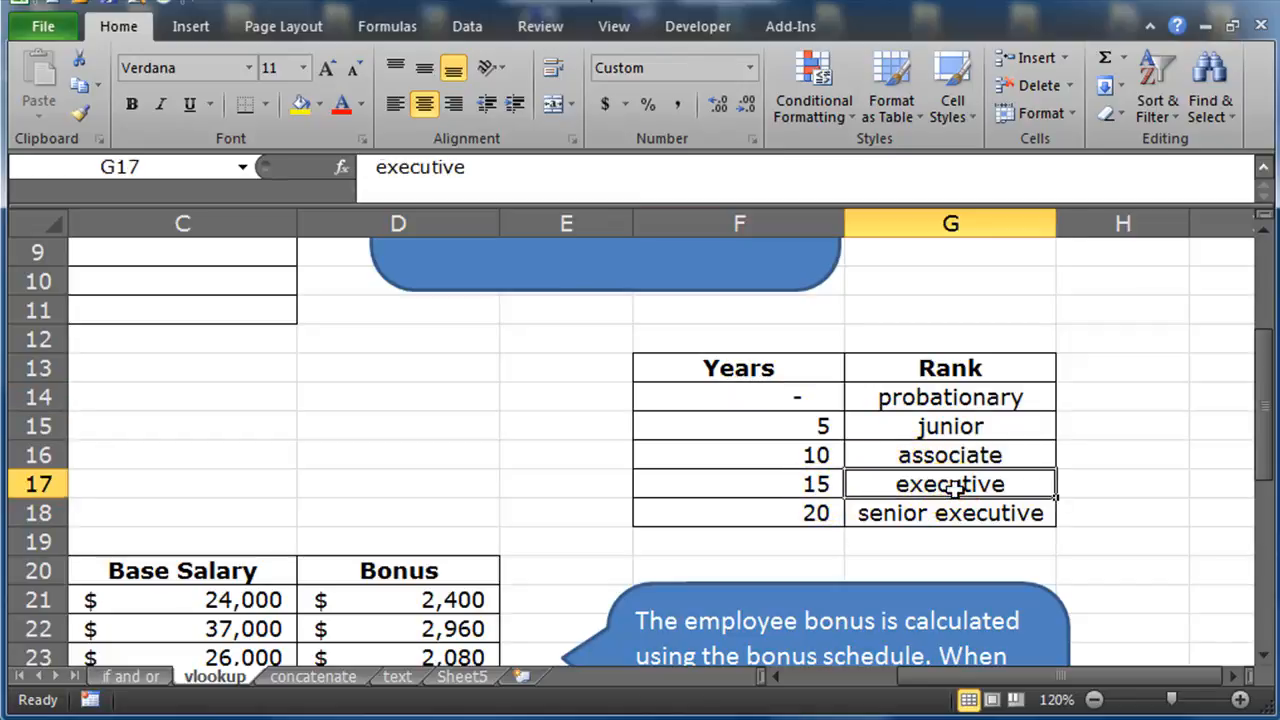
{"action": "left_click", "coordinate": [813, 515]}
{"action": "left_click", "coordinate": [925, 514]}
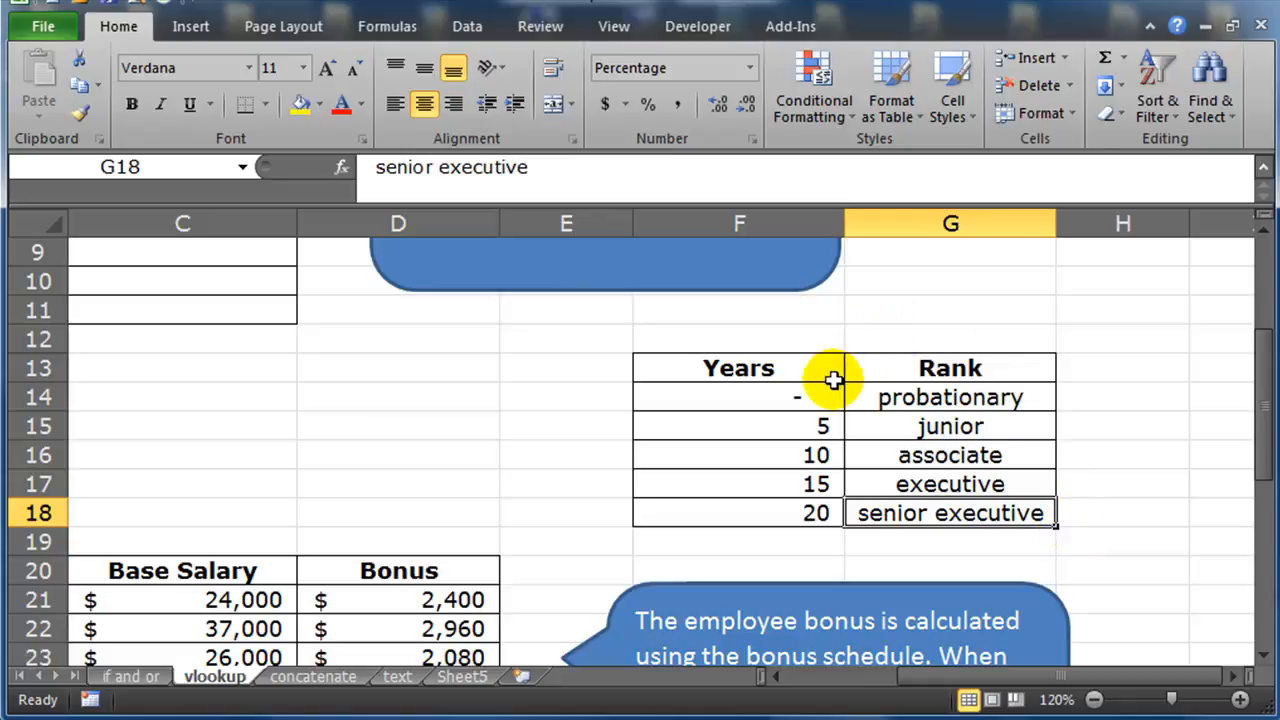
{"action": "left_click", "coordinate": [770, 396]}
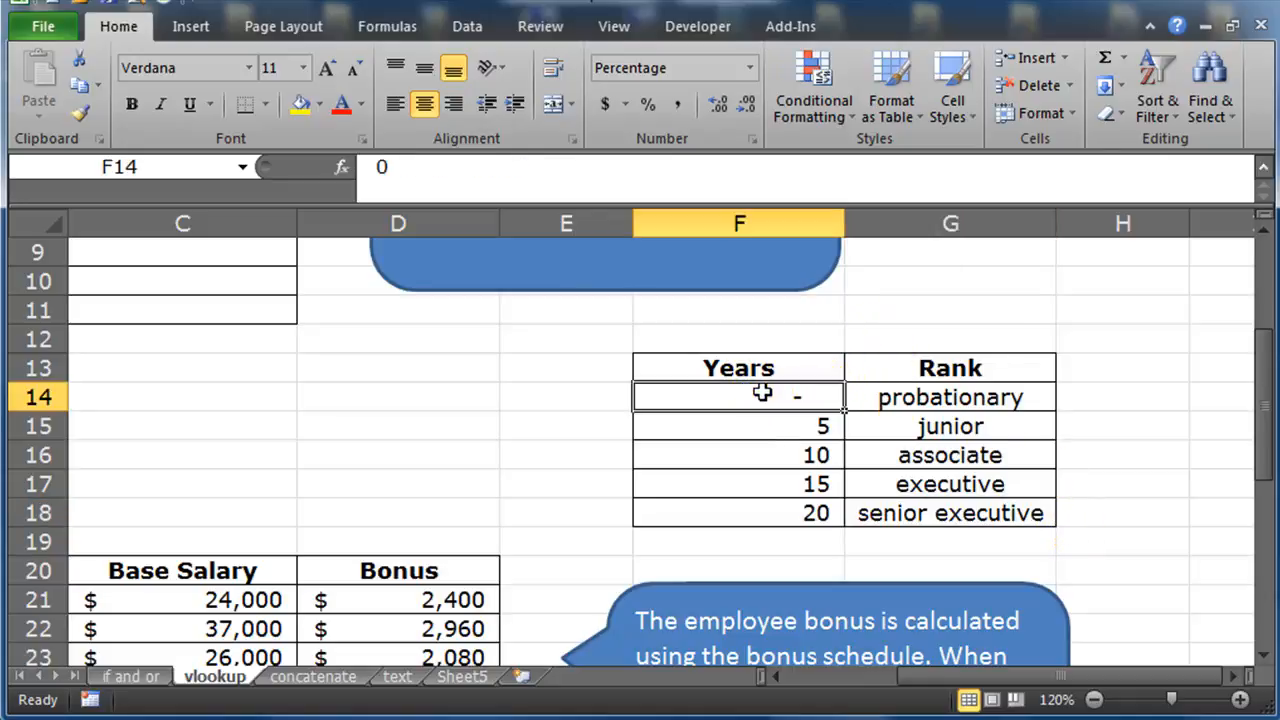
{"action": "left_click", "coordinate": [800, 425]}
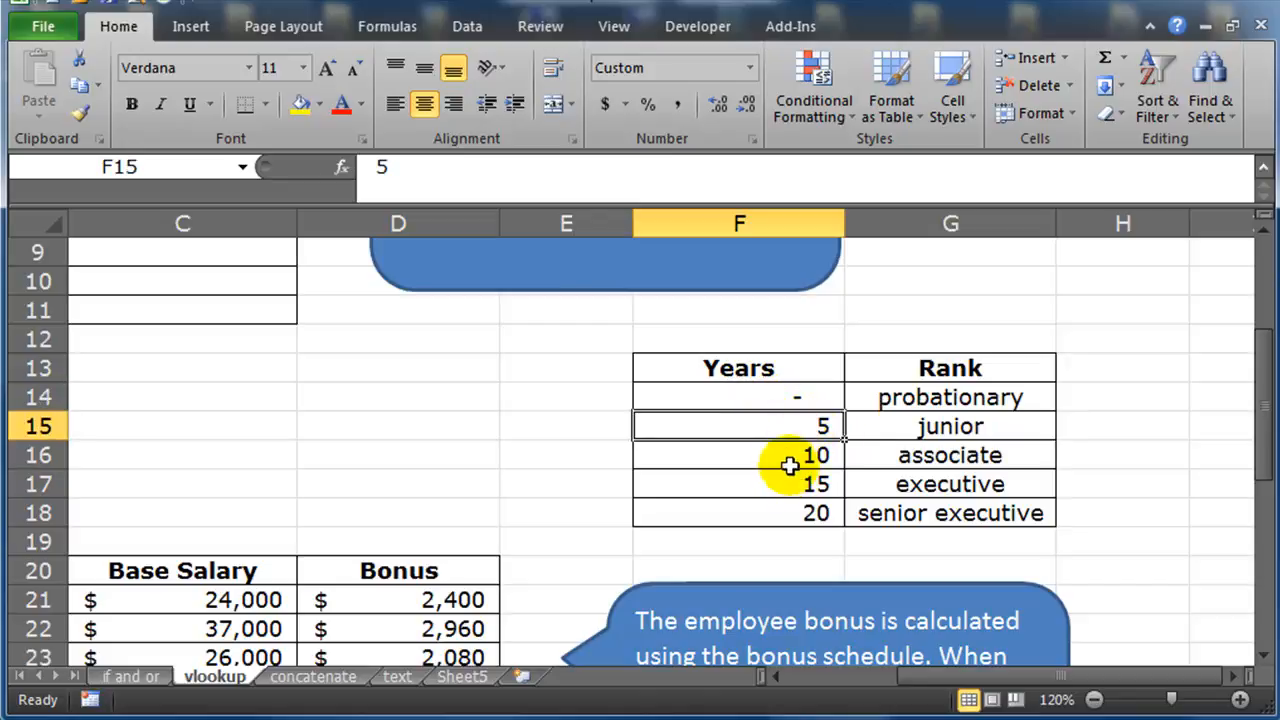
{"action": "left_click", "coordinate": [790, 455]}
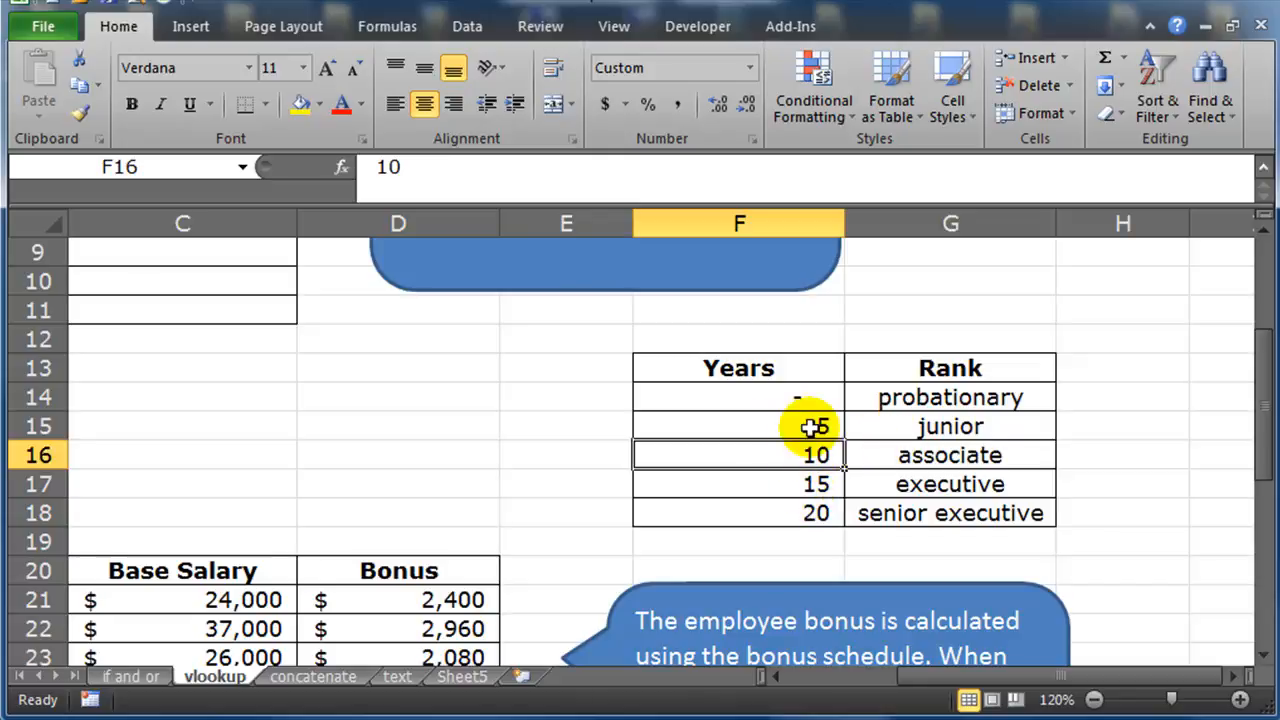
{"action": "left_click_drag", "start_coordinate": [805, 428], "coordinate": [937, 423]}
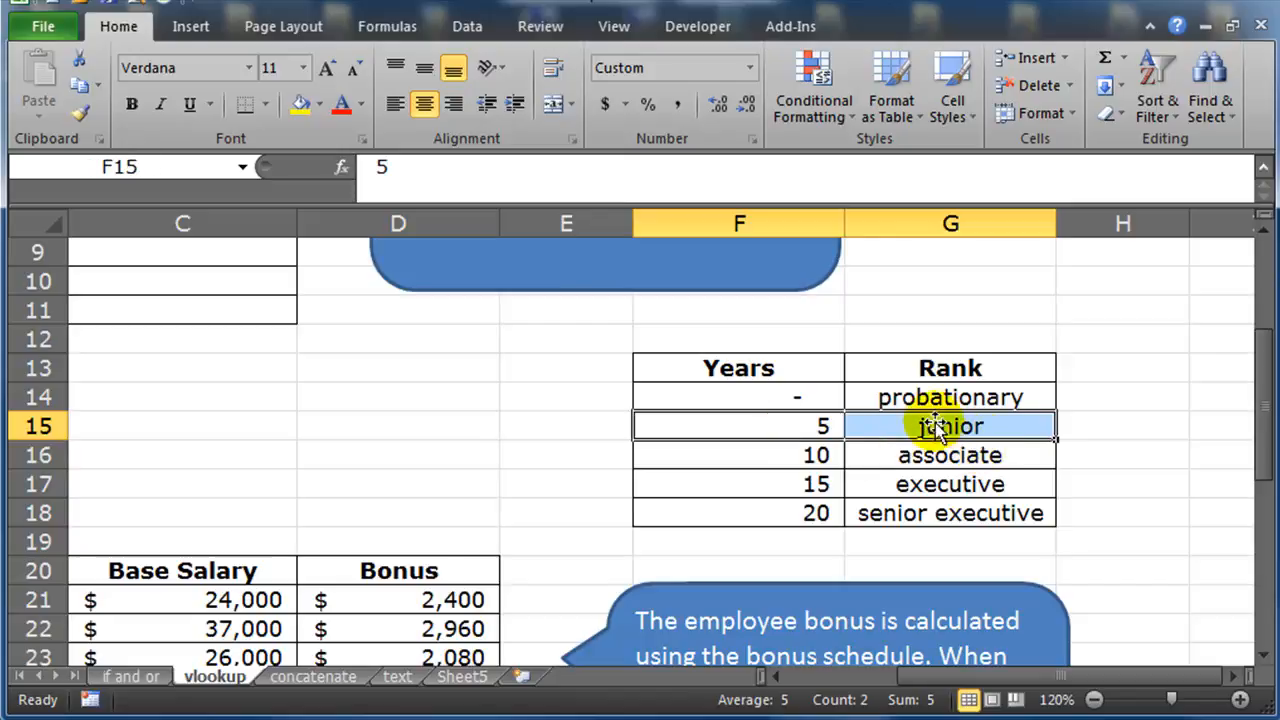
{"action": "left_click_drag", "start_coordinate": [806, 395], "coordinate": [940, 400]}
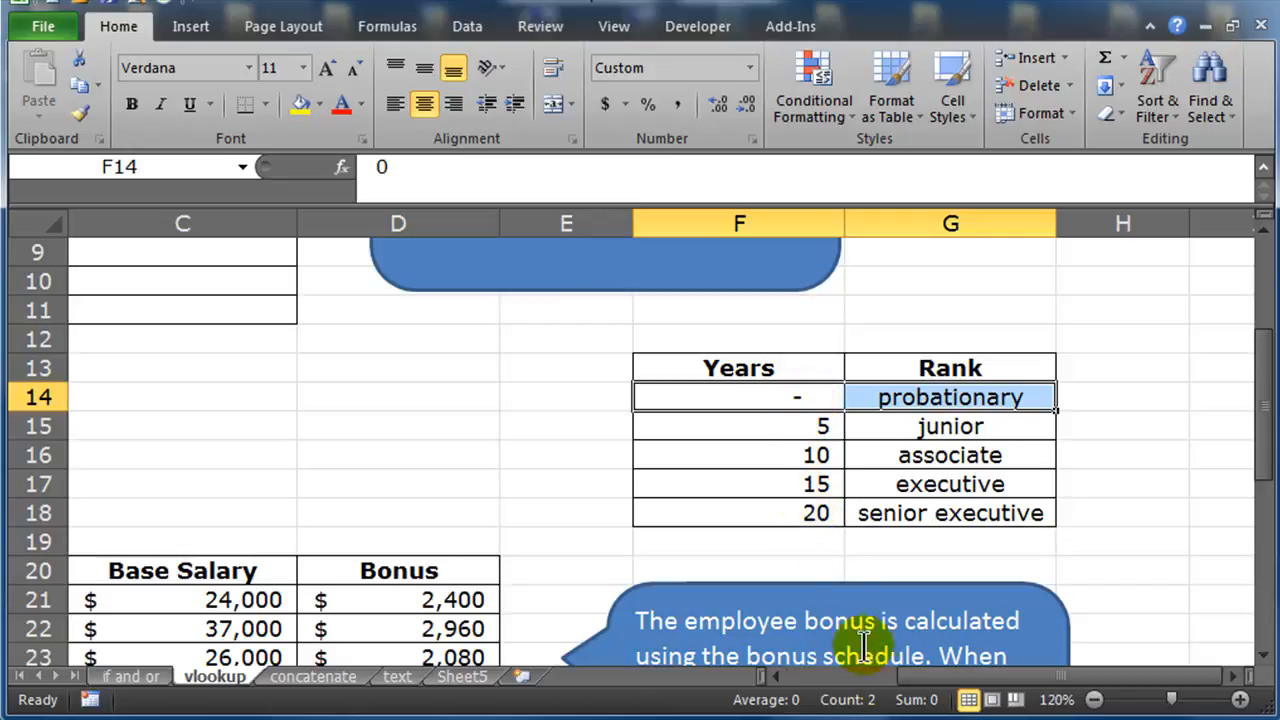
{"action": "left_click_drag", "start_coordinate": [935, 677], "coordinate": [805, 672]}
{"action": "scroll", "coordinate": [812, 547], "scroll_direction": "up", "scroll_amount": 3}
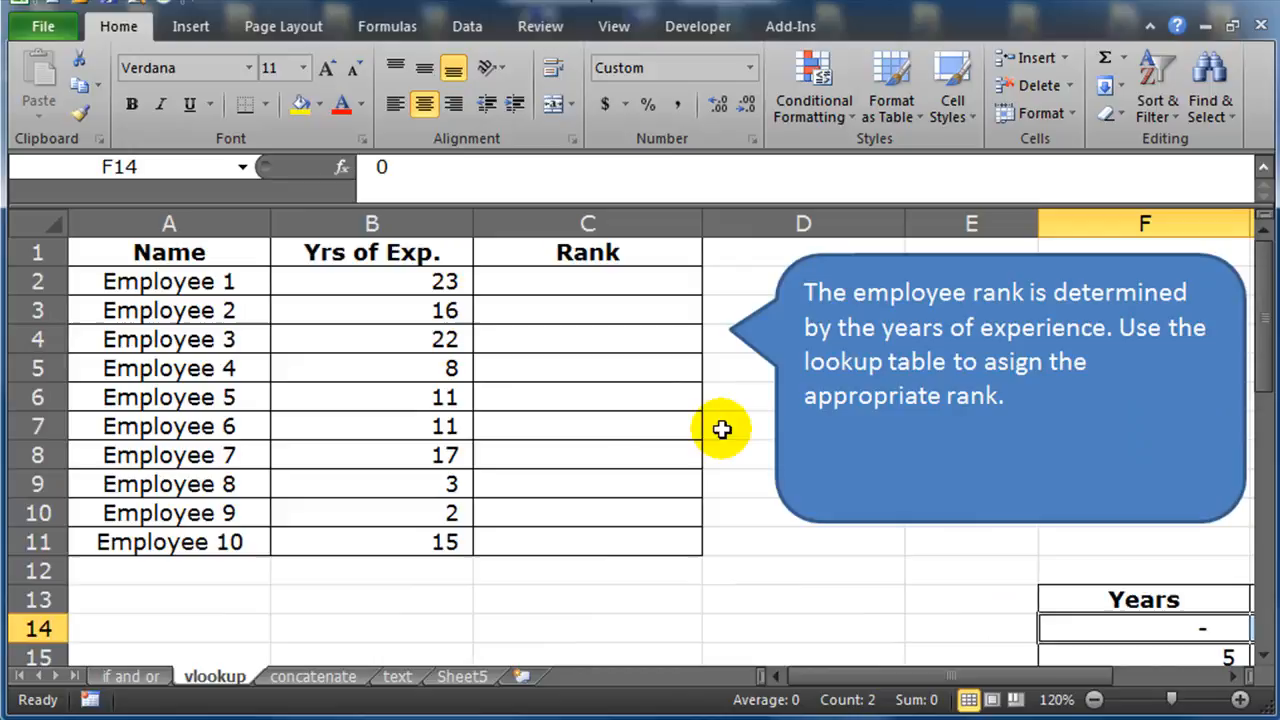
In cell C2, start a VLOOKUP formula using B2 as the lookup value
{"action": "left_click", "coordinate": [624, 284]}
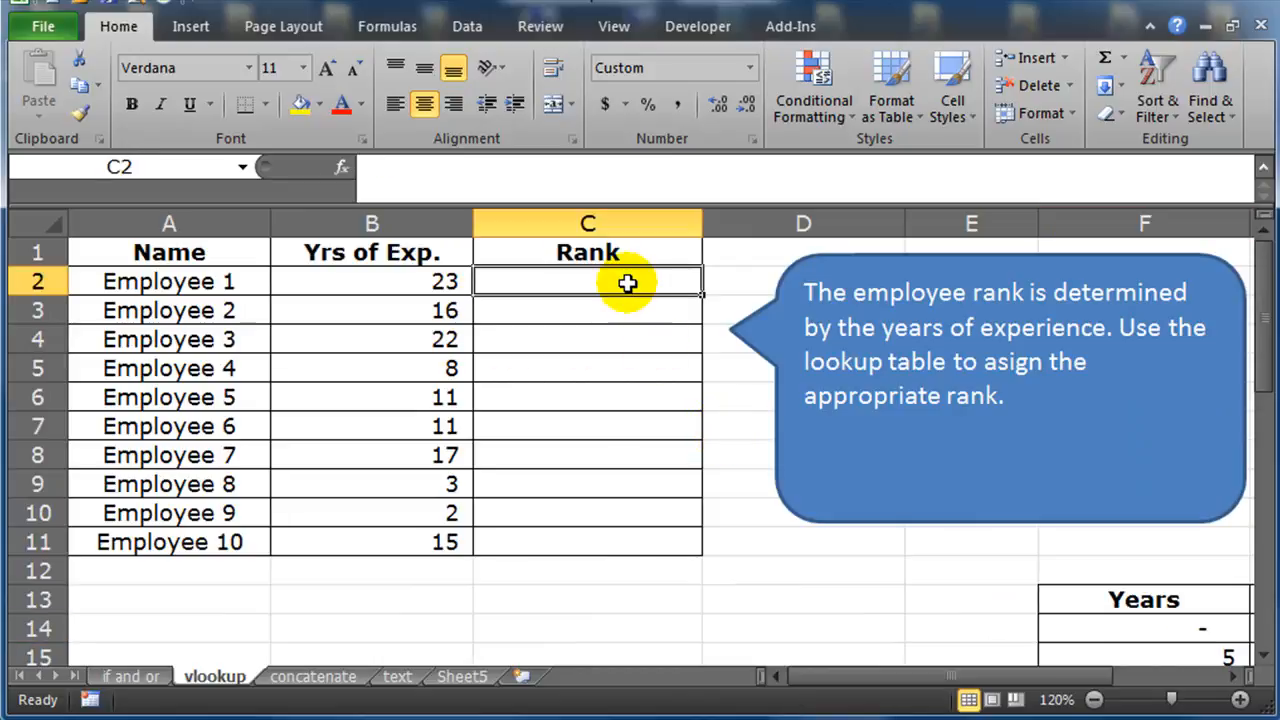
{"action": "left_click_drag", "start_coordinate": [225, 284], "coordinate": [545, 300]}
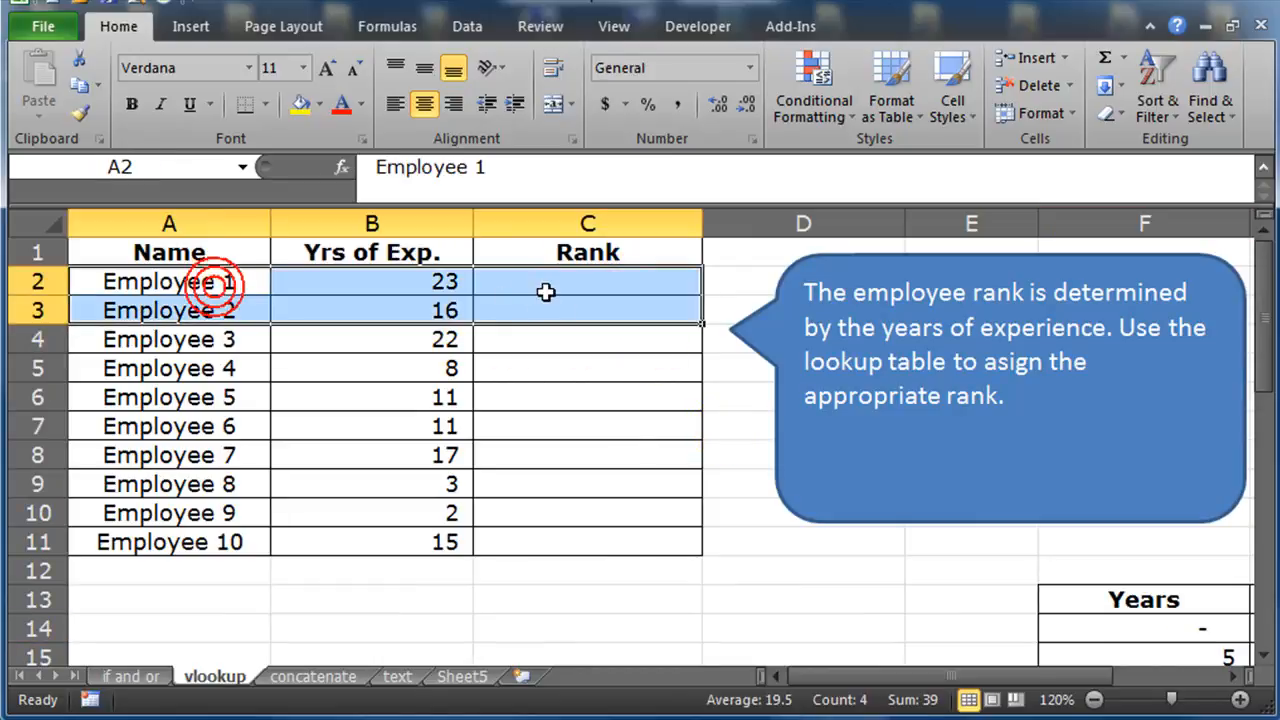
{"action": "left_click", "coordinate": [552, 284]}
{"action": "left_click", "coordinate": [552, 284]}
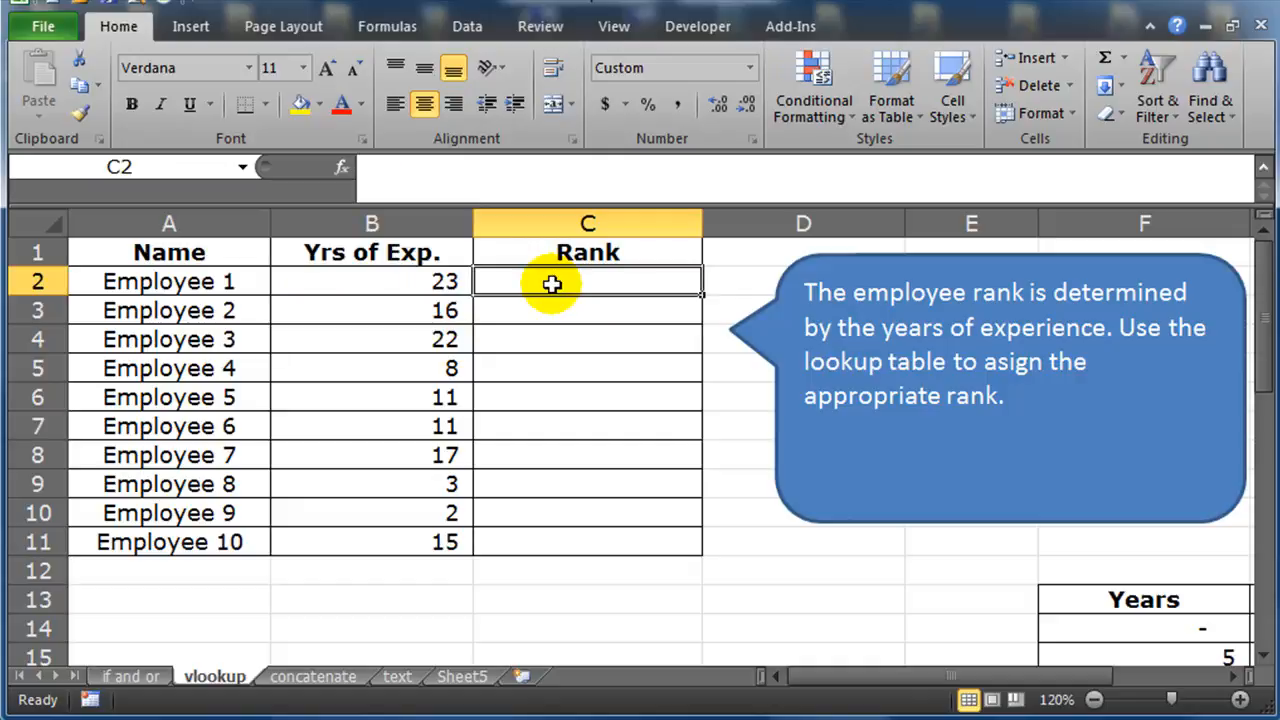
{"action": "type", "text": "="}
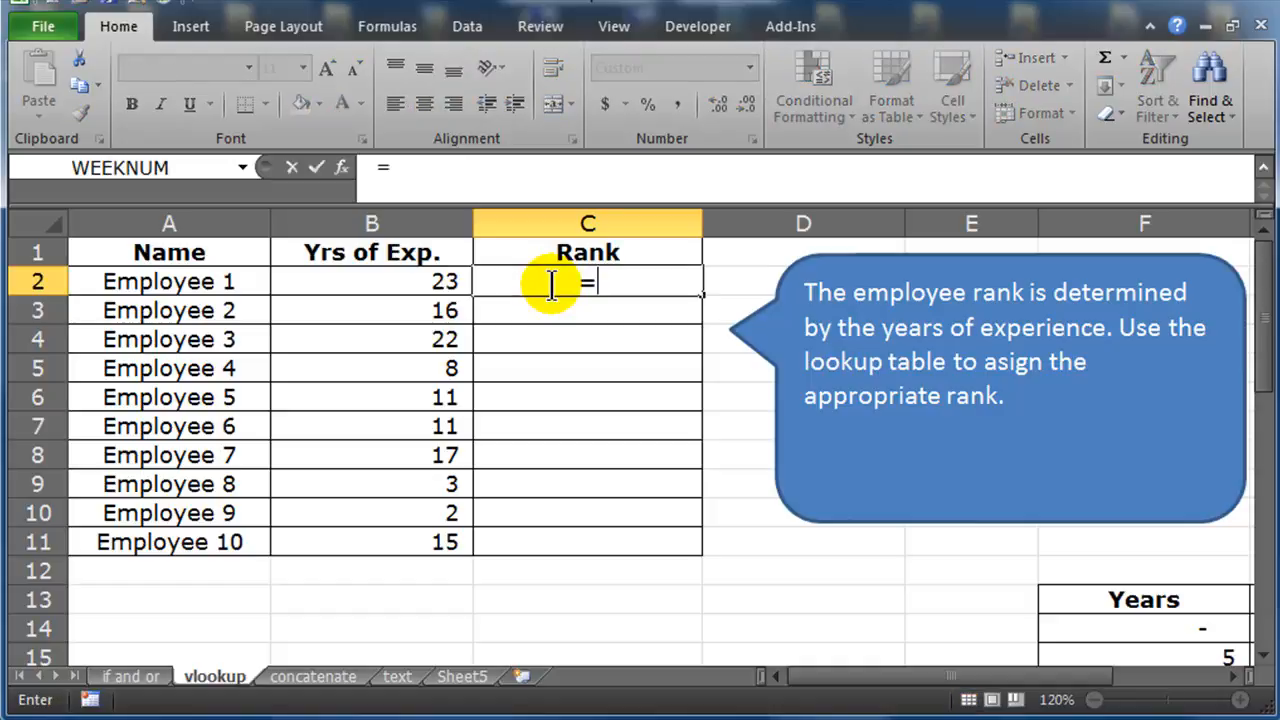
{"action": "type", "text": "vl"}
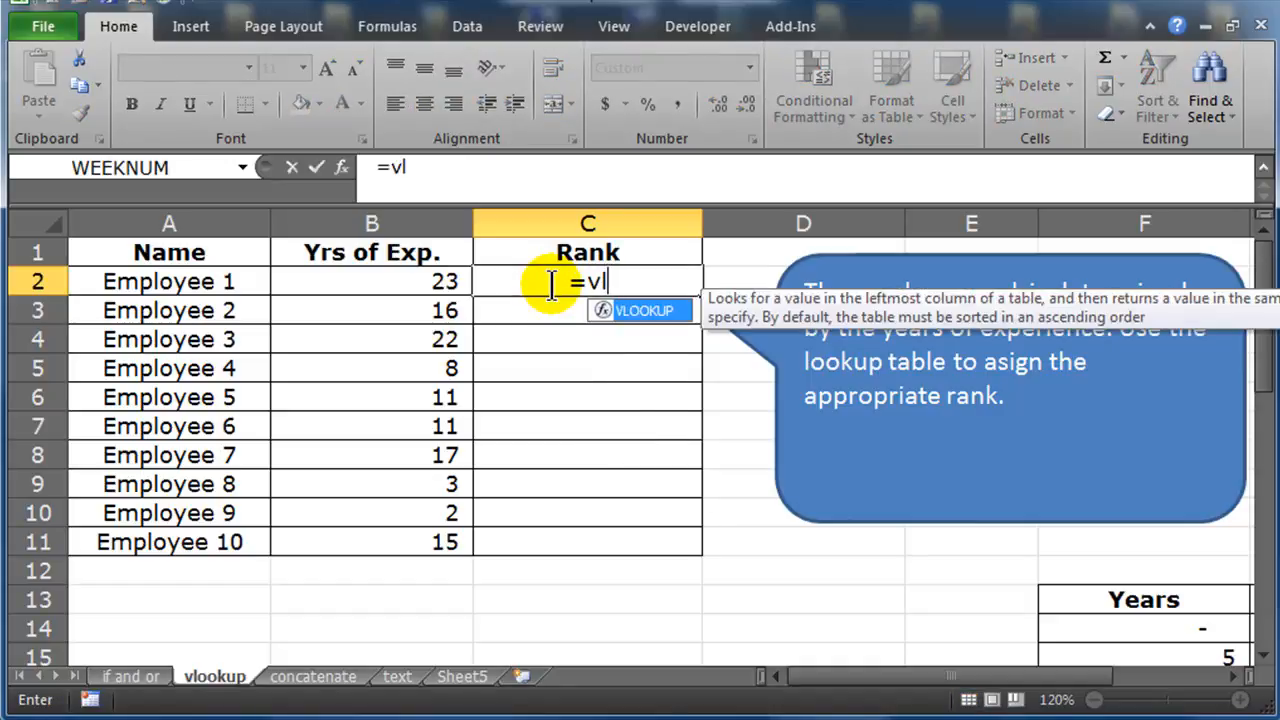
{"action": "key", "text": "Tab"}
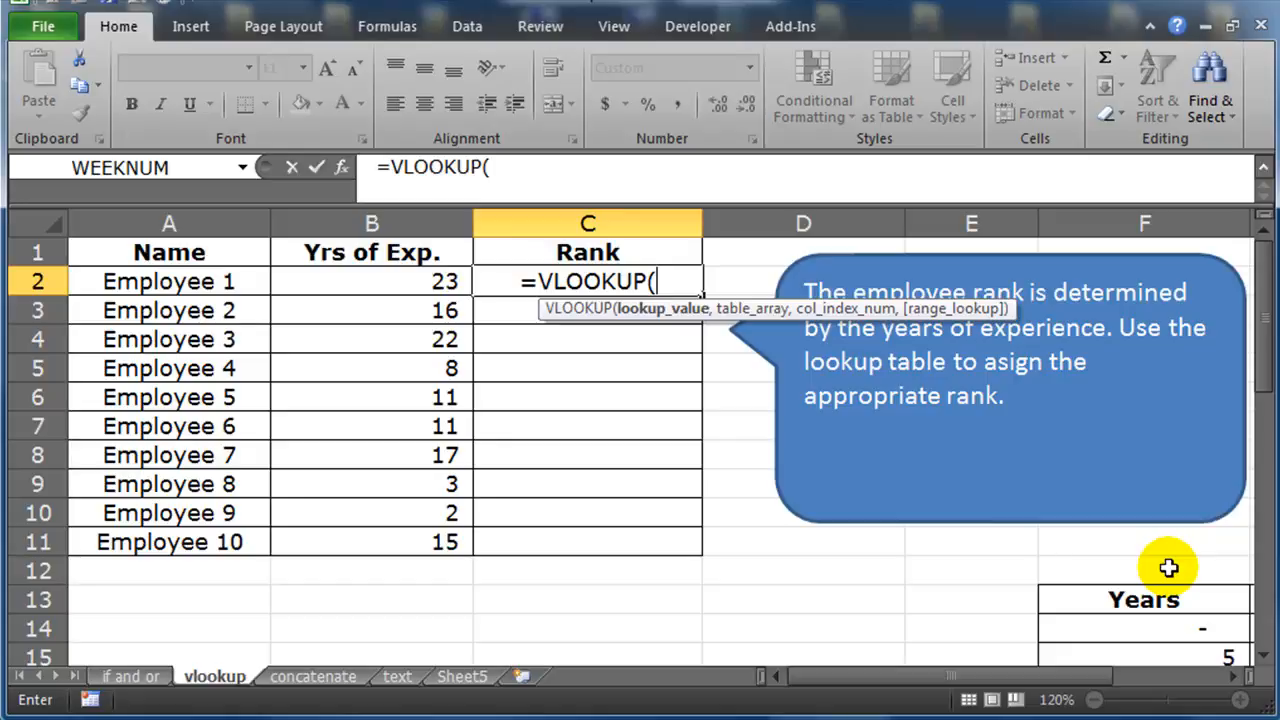
{"action": "left_click", "coordinate": [419, 283]}
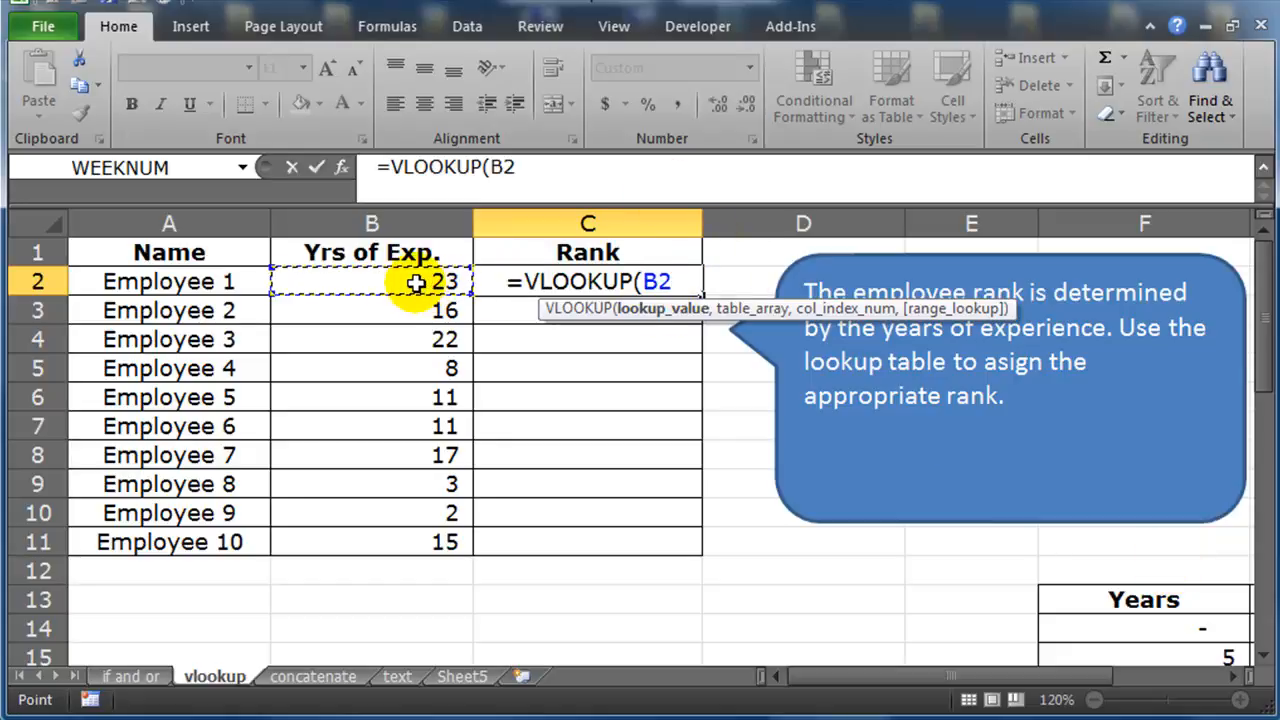
{"action": "type", "text": ","}
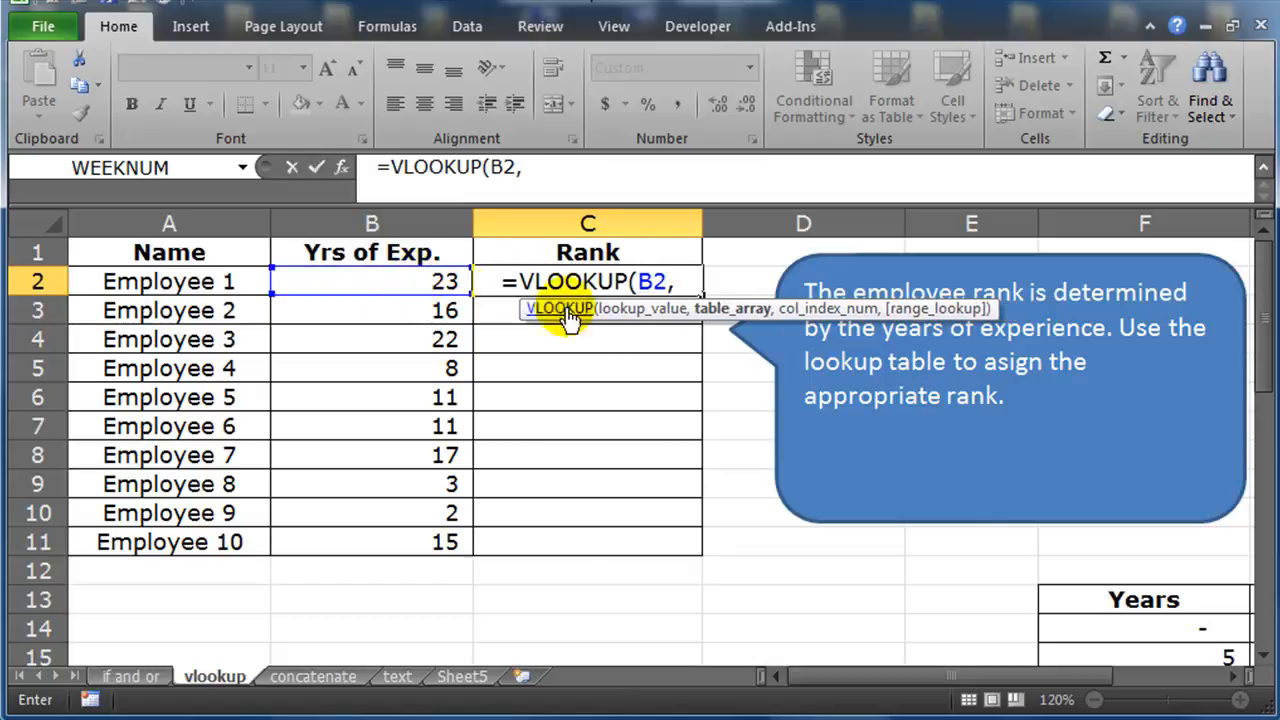
Add the lookup table F14:G18 as an absolute table array argument, $F$14:$G$18, followed by a comma
{"action": "left_click_drag", "start_coordinate": [878, 674], "coordinate": [985, 688]}
{"action": "left_click_drag", "start_coordinate": [1262, 350], "coordinate": [1262, 457]}
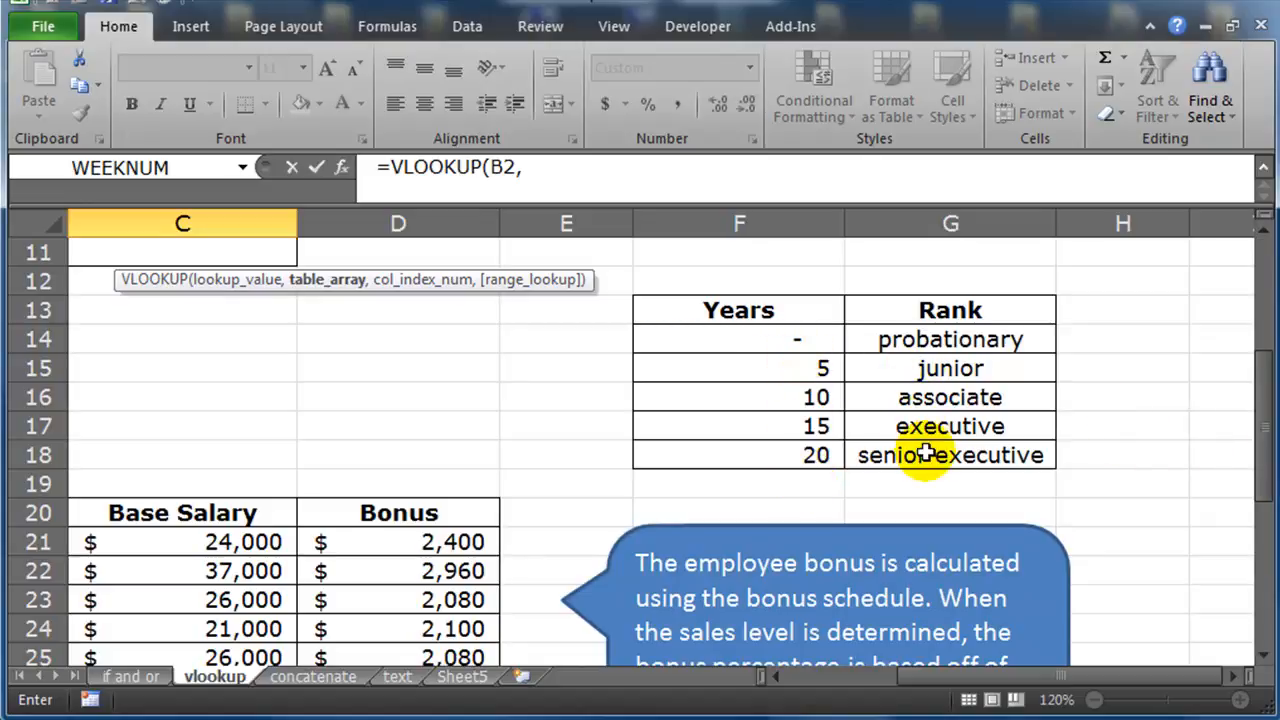
{"action": "left_click_drag", "start_coordinate": [771, 343], "coordinate": [928, 458]}
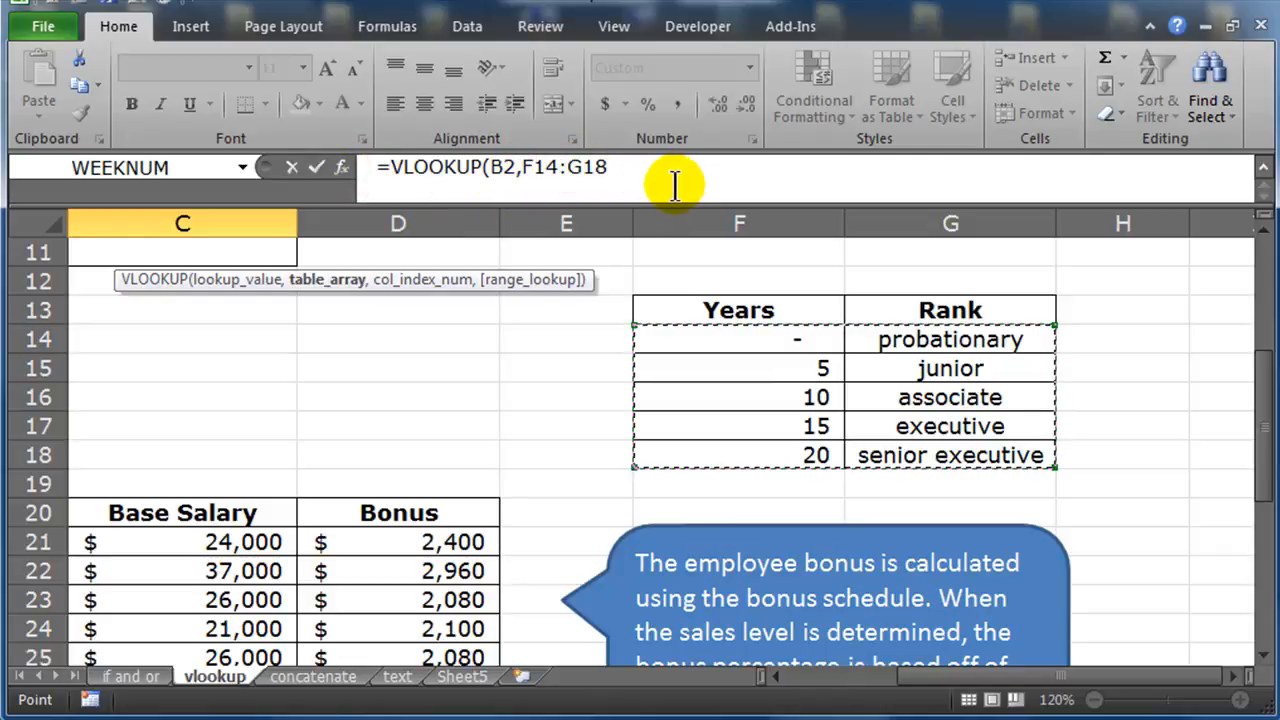
{"action": "key", "text": "F4"}
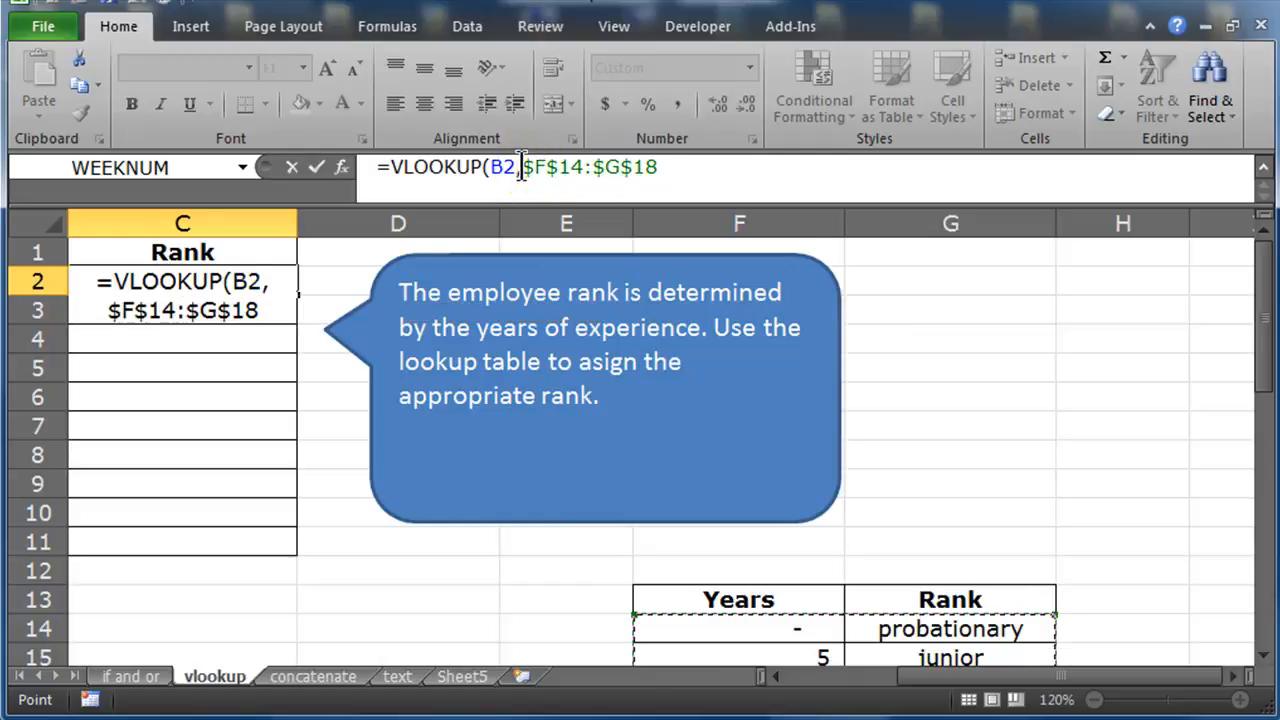
{"action": "left_click_drag", "start_coordinate": [523, 167], "coordinate": [660, 184]}
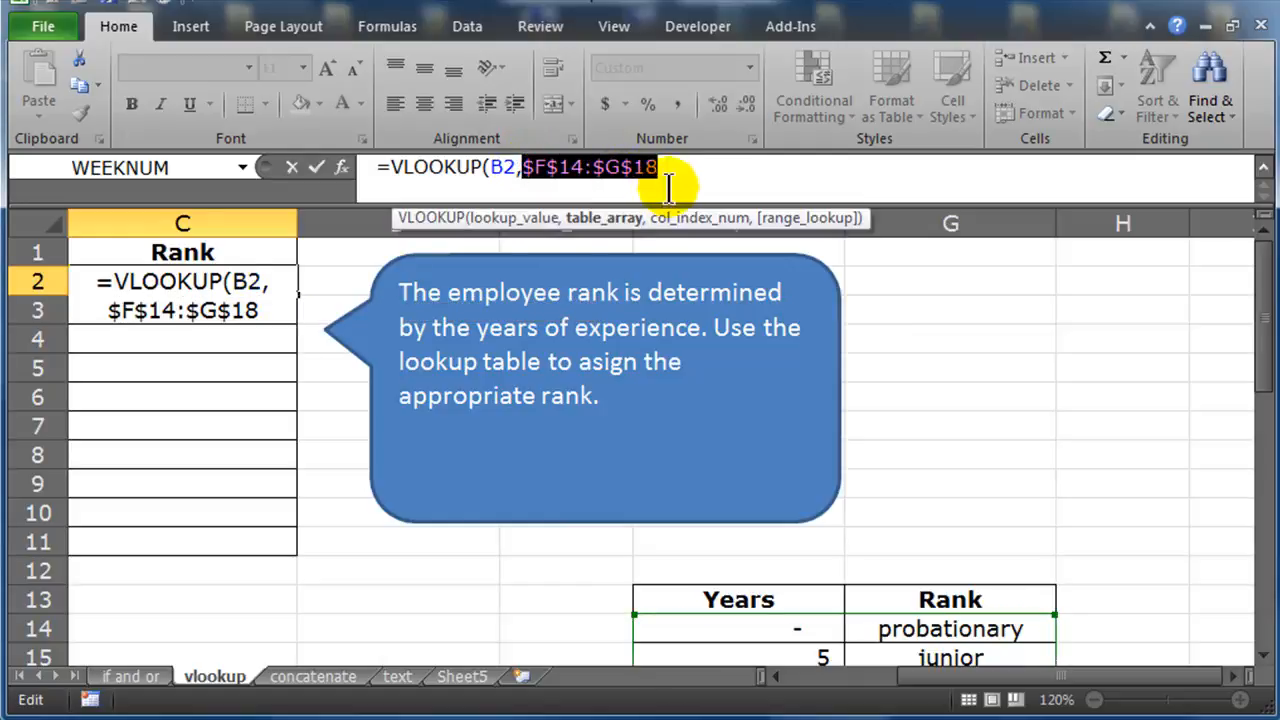
{"action": "left_click", "coordinate": [688, 176]}
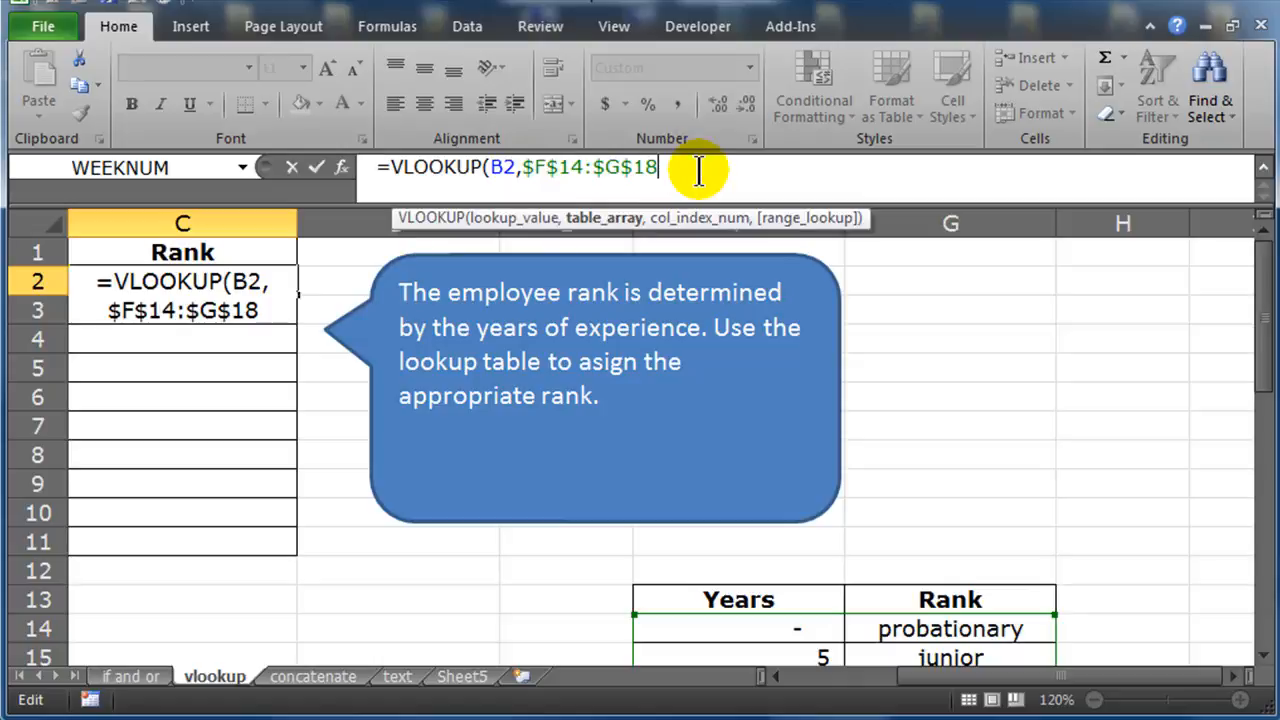
{"action": "type", "text": ","}
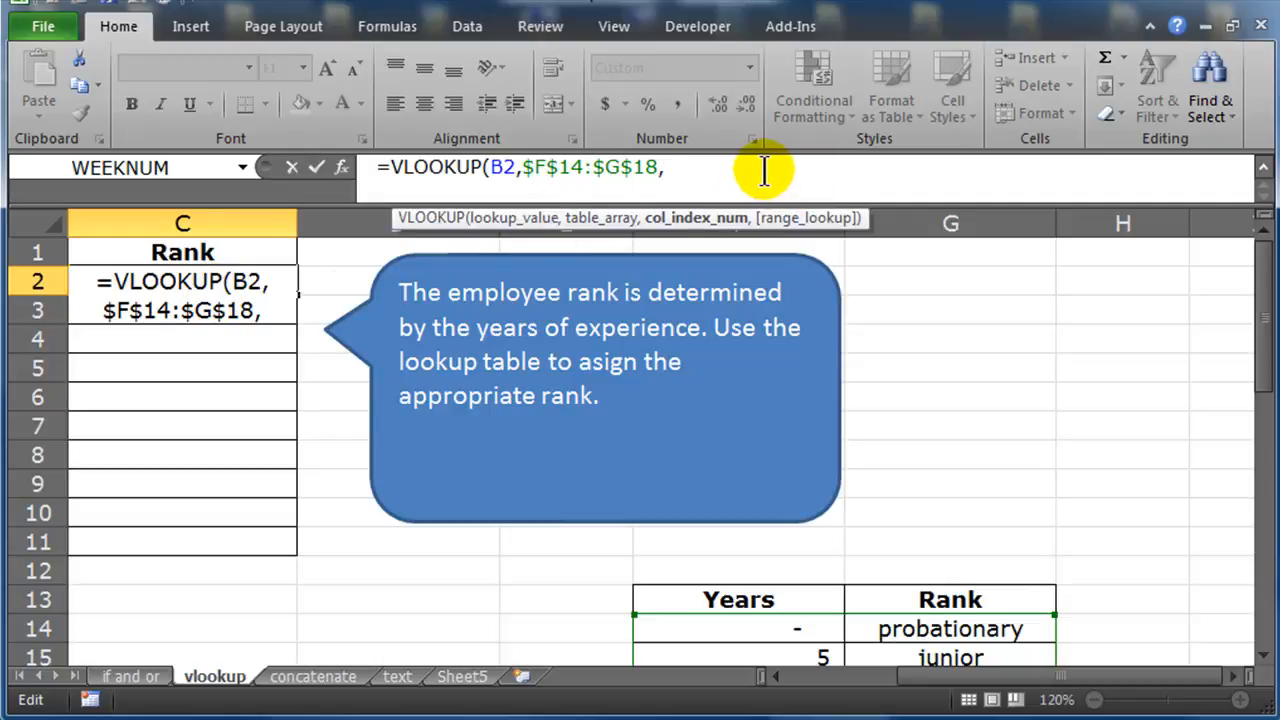
Complete the C2 VLOOKUP with column index 2, close the parenthesis and enter the formula
{"action": "type", "text": "2"}
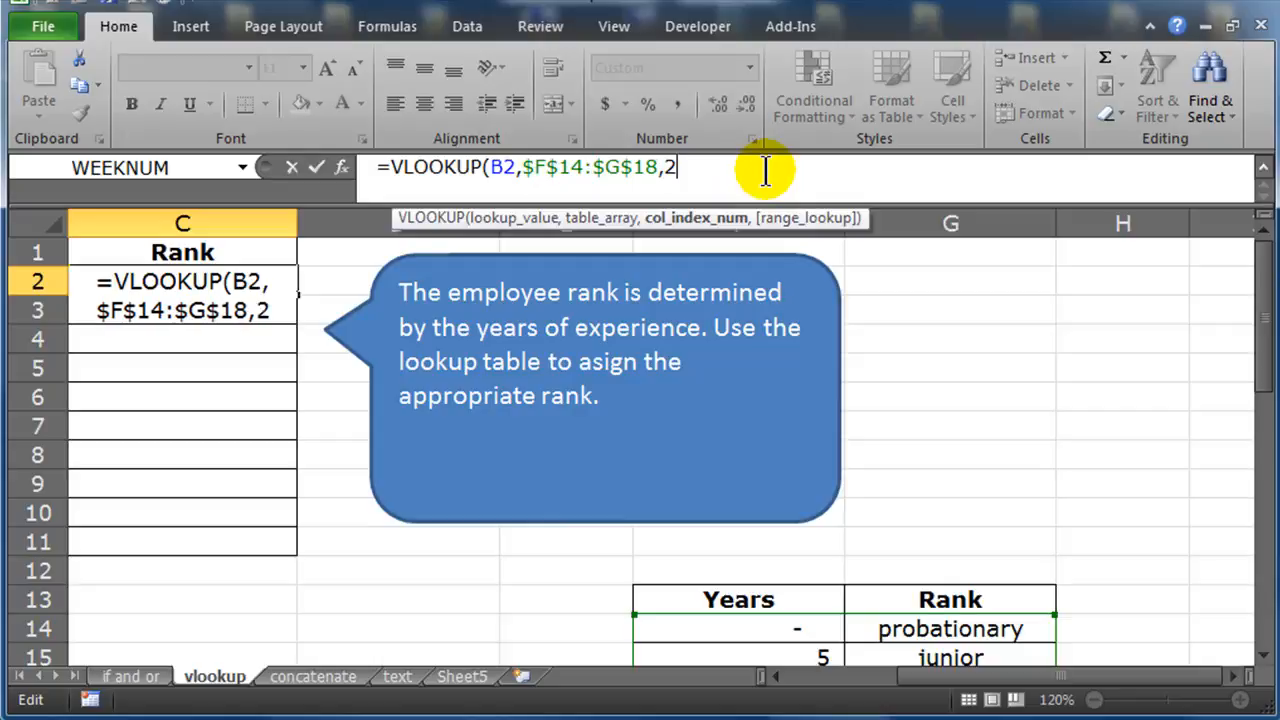
{"action": "left_click_drag", "start_coordinate": [1262, 262], "coordinate": [1270, 352]}
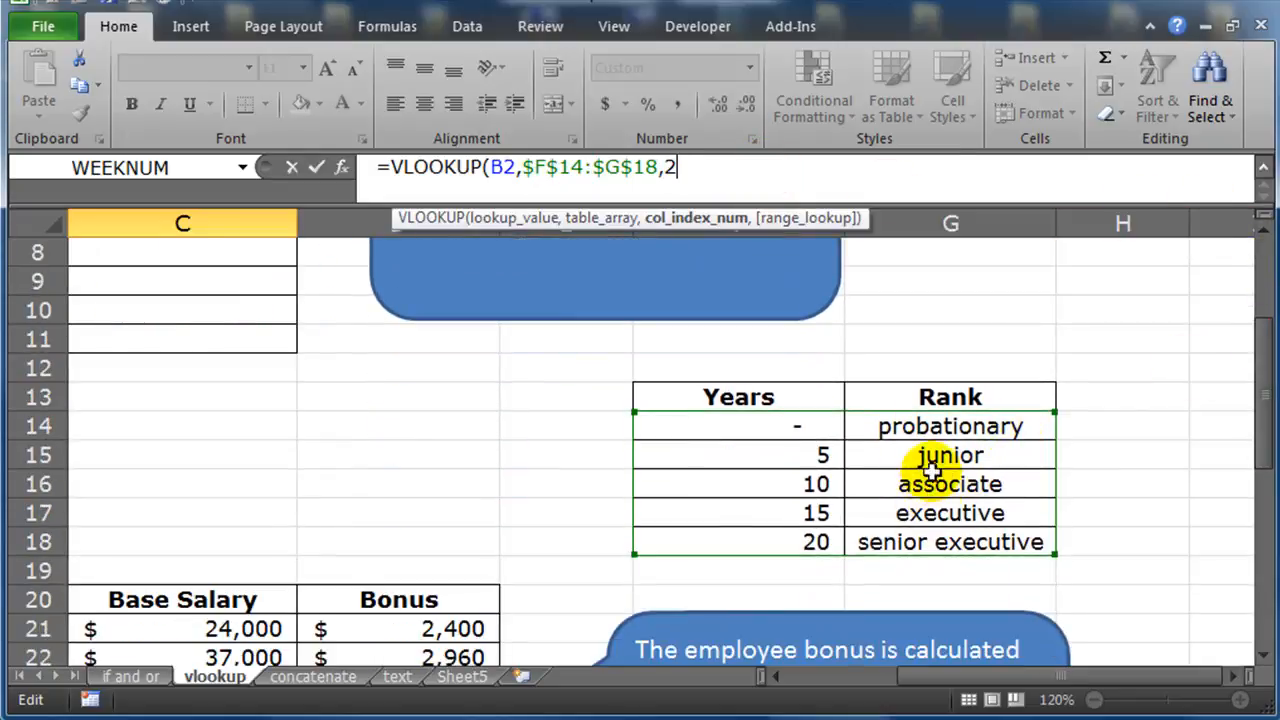
{"action": "left_click_drag", "start_coordinate": [1268, 414], "coordinate": [1262, 306]}
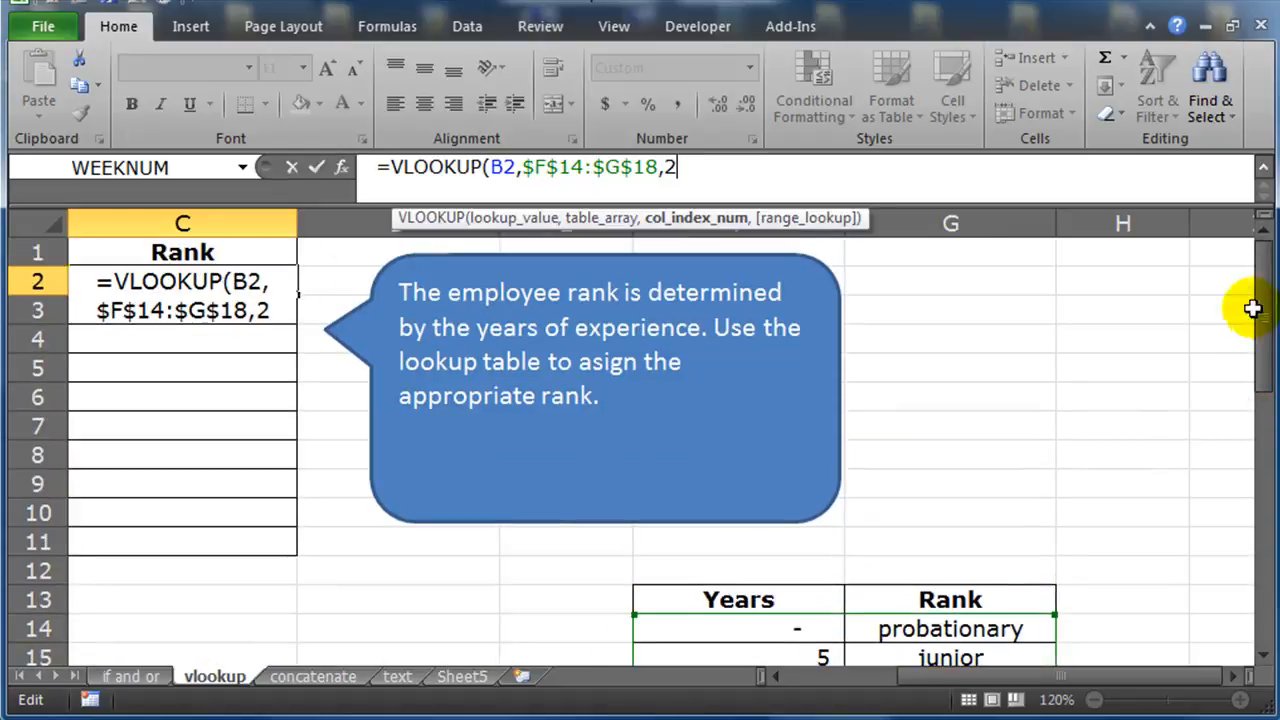
{"action": "type", "text": ")"}
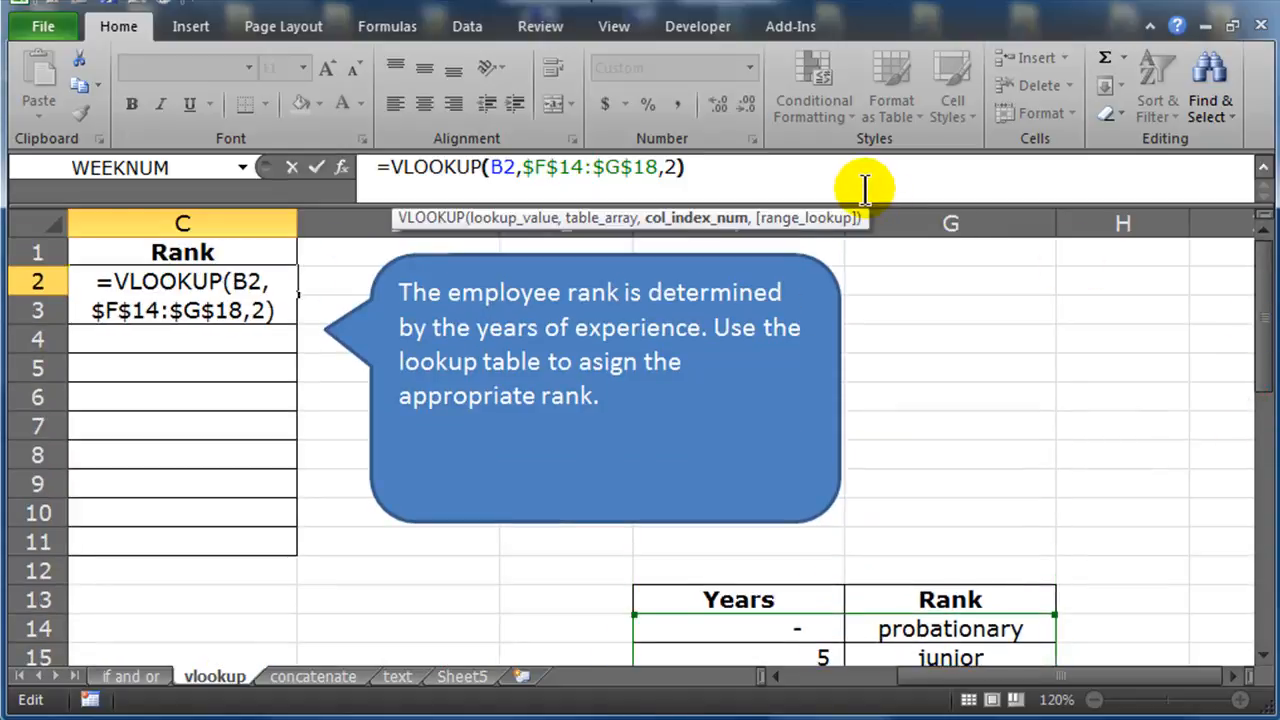
{"action": "key", "text": "Return"}
Fill the C2 rank formula down through C11
{"action": "left_click_drag", "start_coordinate": [940, 677], "coordinate": [823, 677]}
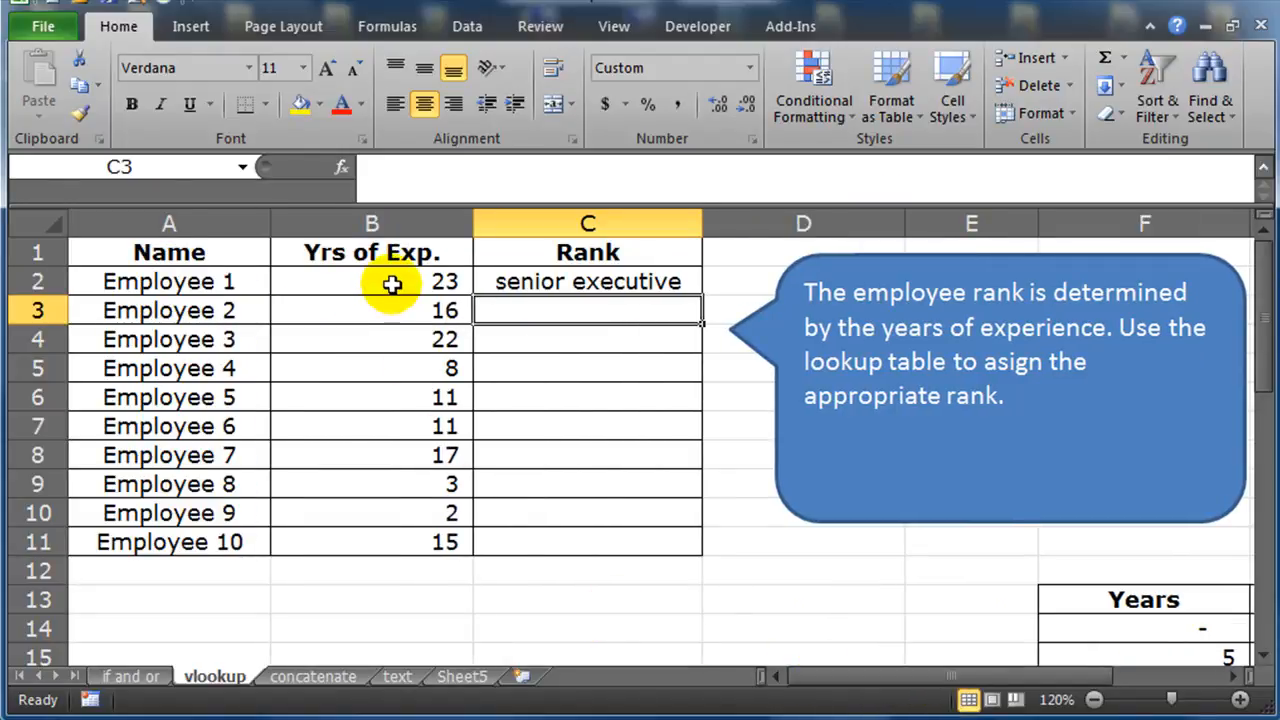
{"action": "left_click", "coordinate": [512, 283]}
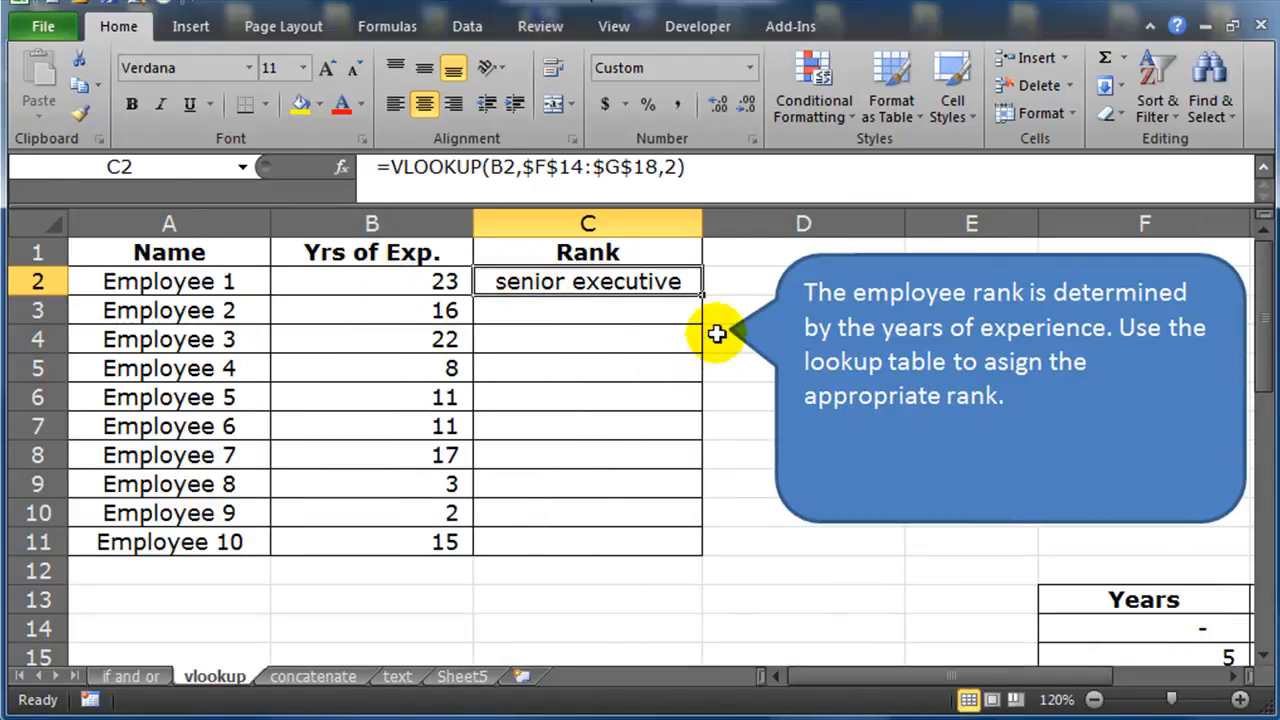
{"action": "left_click_drag", "start_coordinate": [701, 296], "coordinate": [682, 544]}
{"action": "left_click", "coordinate": [549, 512]}
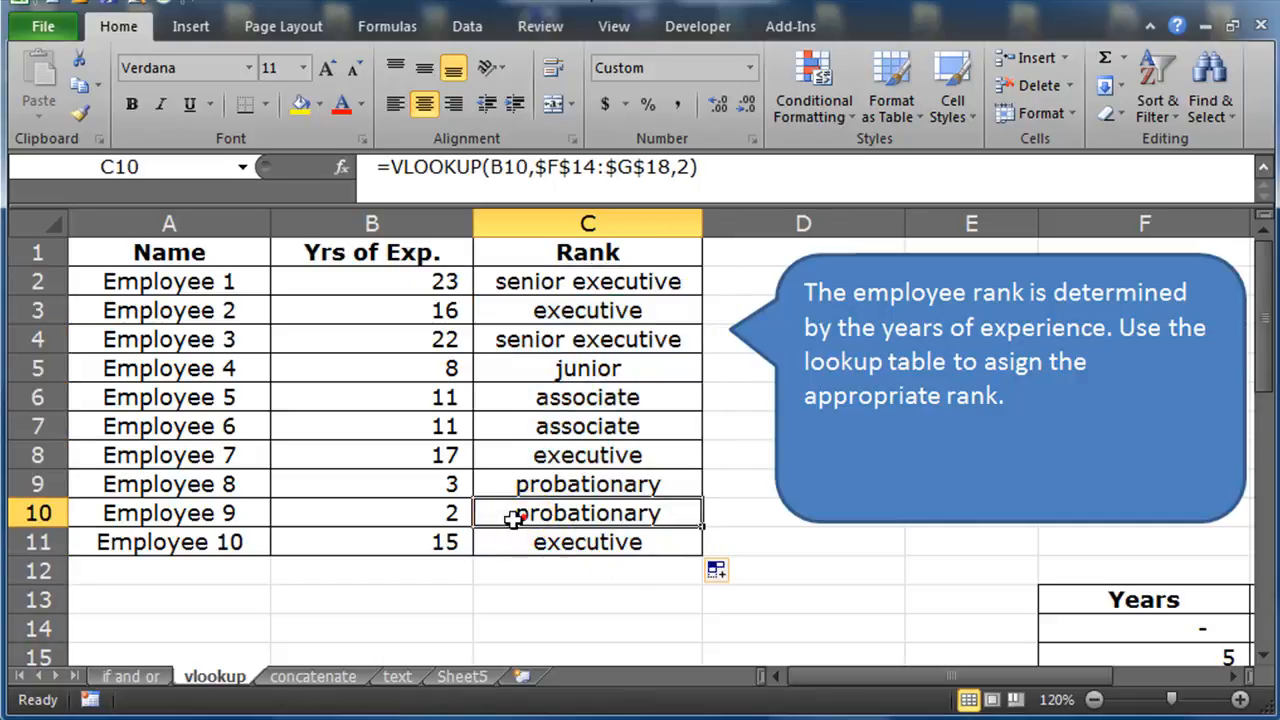
Compare the filled ranks with the employees' years of experience and the Years-to-Rank lookup table
{"action": "left_click", "coordinate": [410, 518]}
{"action": "left_click", "coordinate": [522, 516]}
{"action": "left_click", "coordinate": [425, 520]}
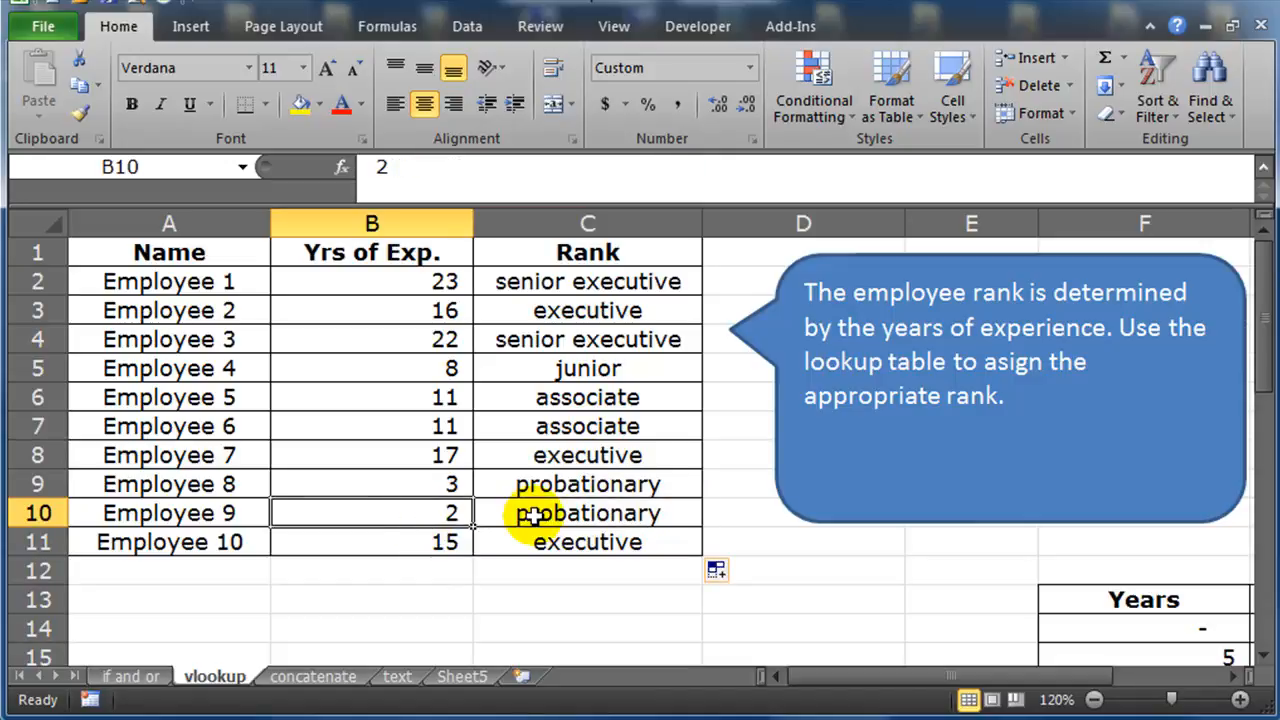
{"action": "left_click", "coordinate": [452, 403]}
{"action": "left_click_drag", "start_coordinate": [1005, 676], "coordinate": [1075, 690]}
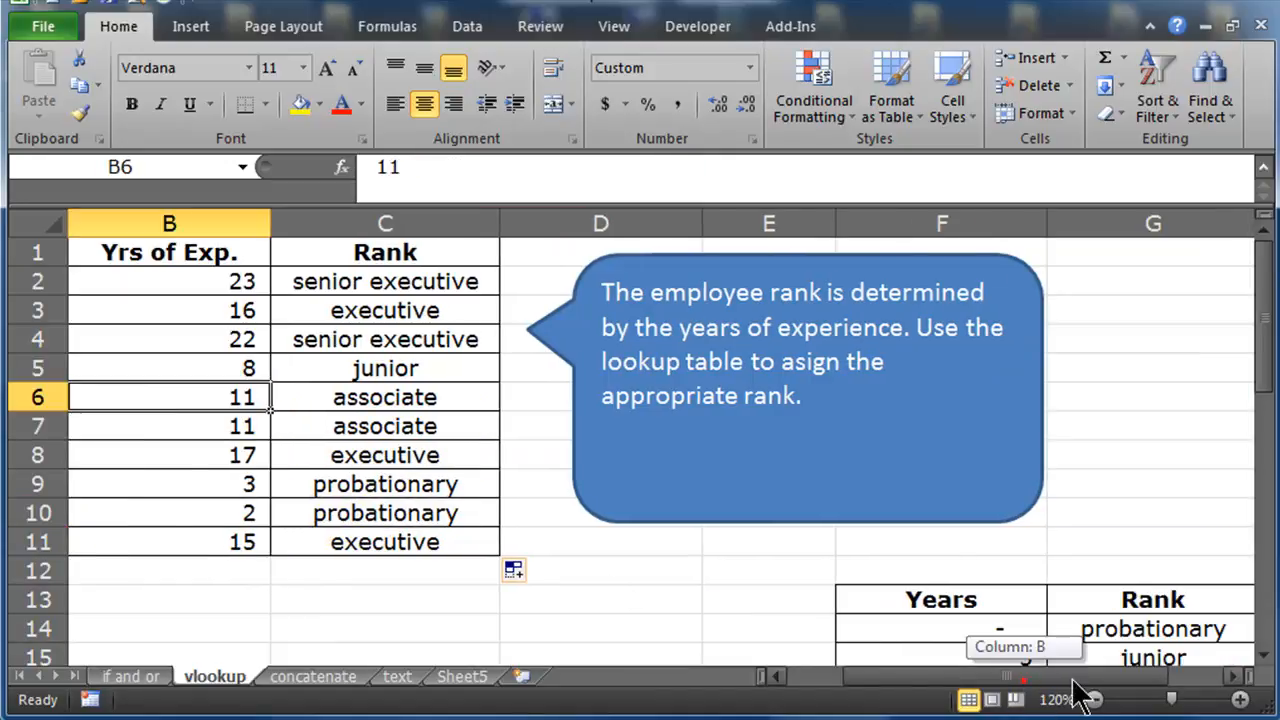
{"action": "scroll", "coordinate": [943, 557], "scroll_direction": "down", "scroll_amount": 3}
{"action": "left_click", "coordinate": [955, 453]}
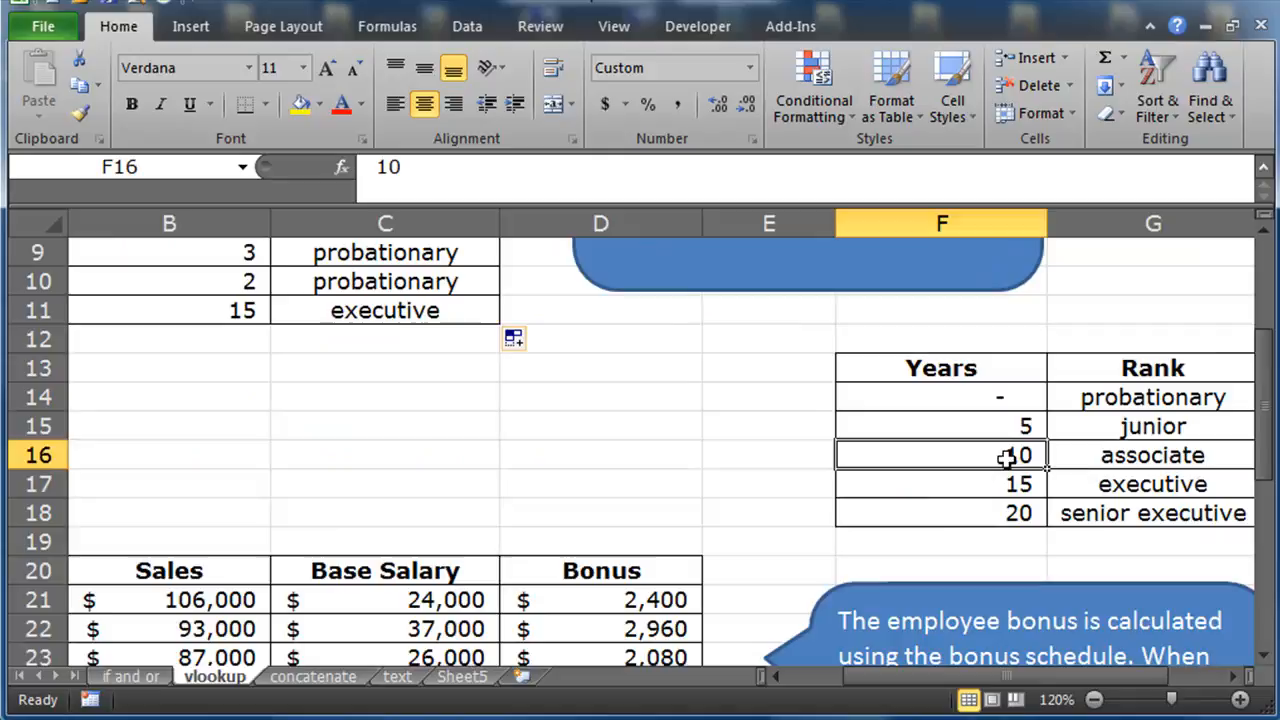
{"action": "left_click", "coordinate": [1100, 455]}
{"action": "left_click_drag", "start_coordinate": [950, 678], "coordinate": [895, 695]}
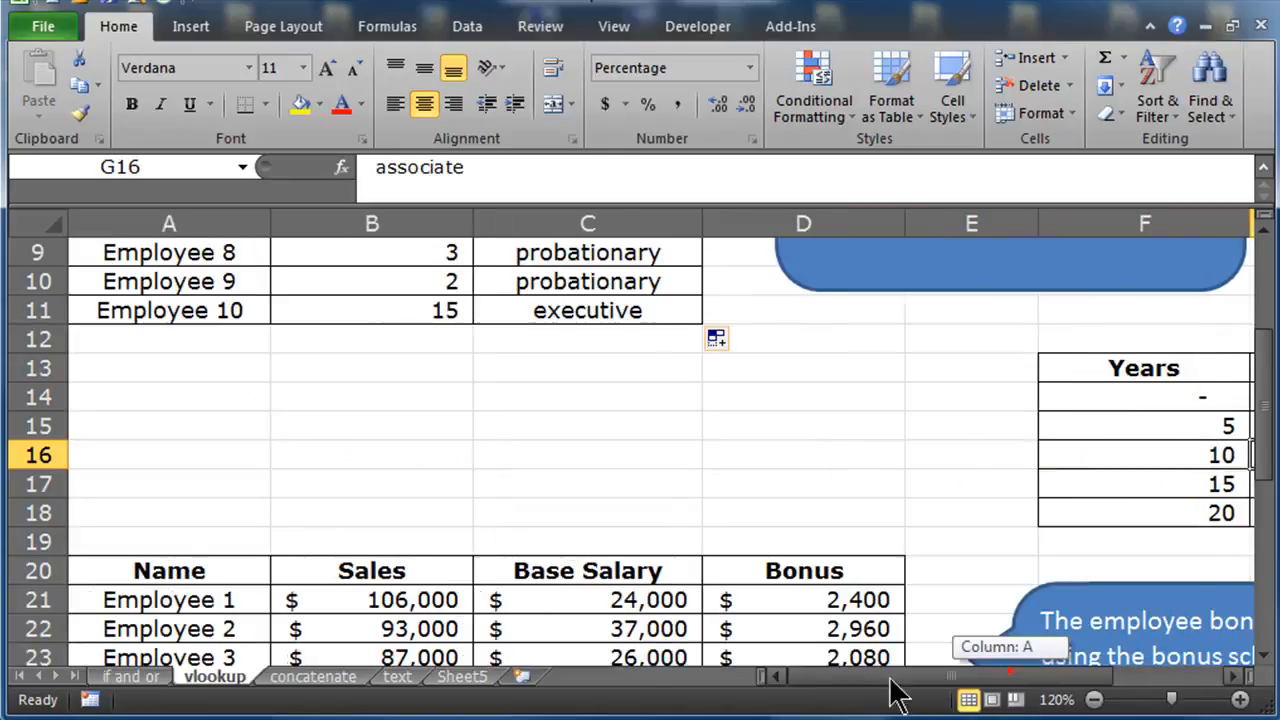
{"action": "scroll", "coordinate": [757, 394], "scroll_direction": "up", "scroll_amount": 3}
{"action": "left_click", "coordinate": [631, 378]}
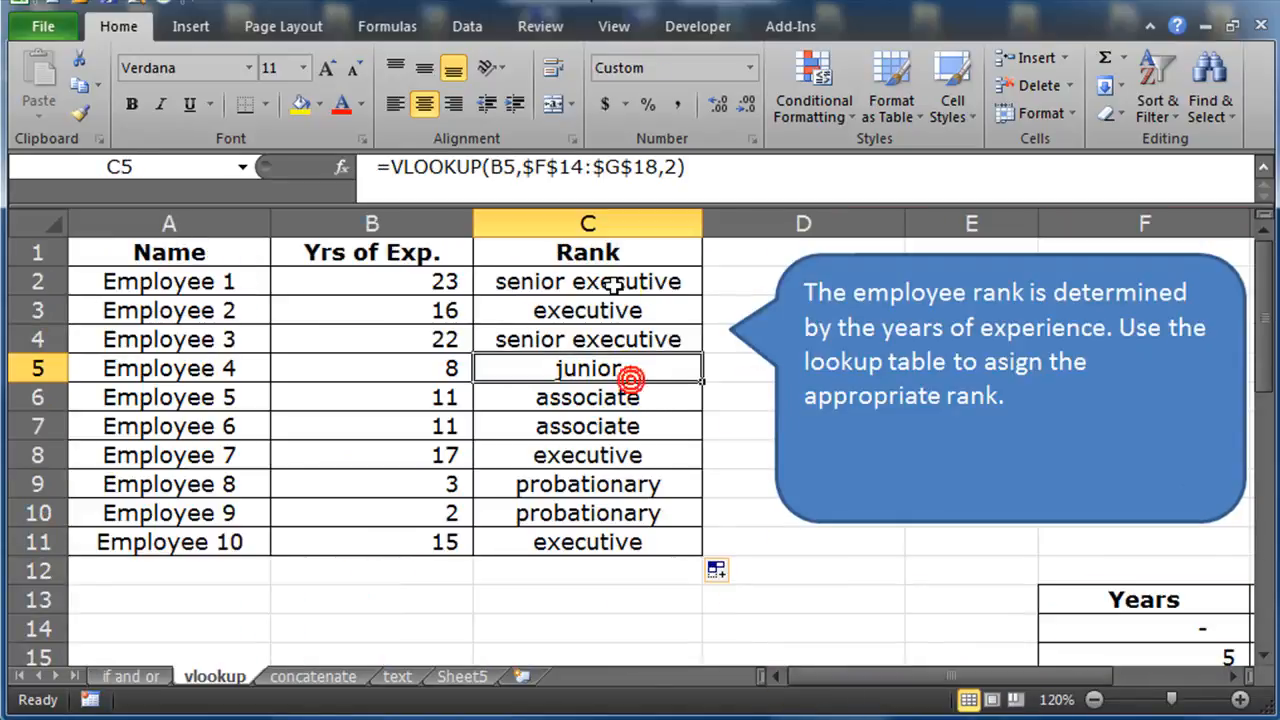
Change the table array in C2's formula to the relative reference F14:G18 and re-enter it
{"action": "left_click", "coordinate": [614, 284]}
{"action": "double_click", "coordinate": [614, 284]}
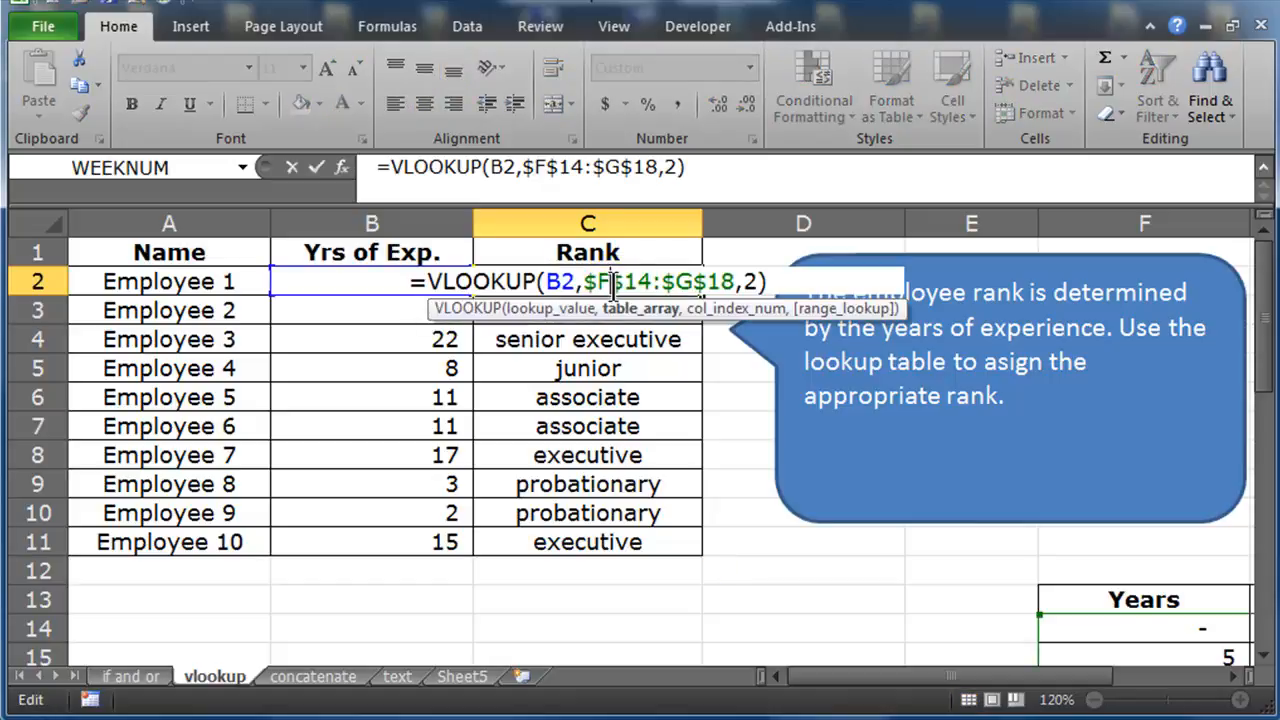
{"action": "left_click_drag", "start_coordinate": [584, 282], "coordinate": [714, 282]}
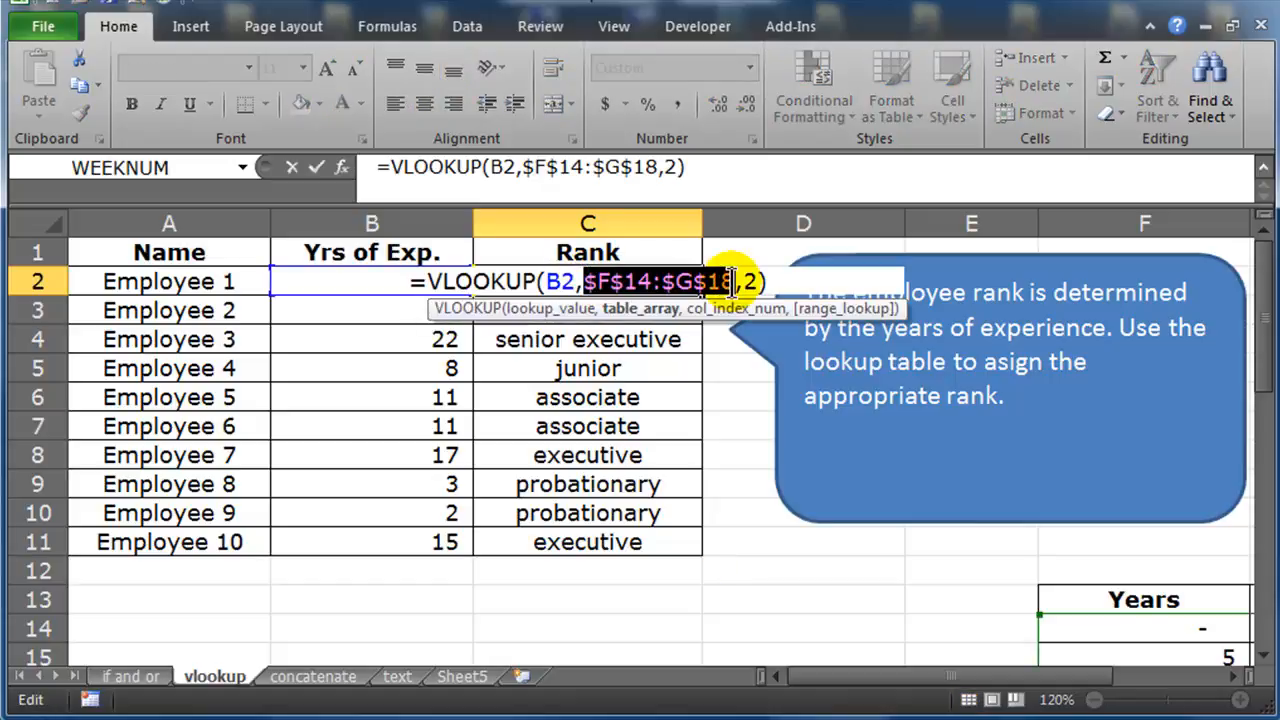
{"action": "key", "text": "F4"}
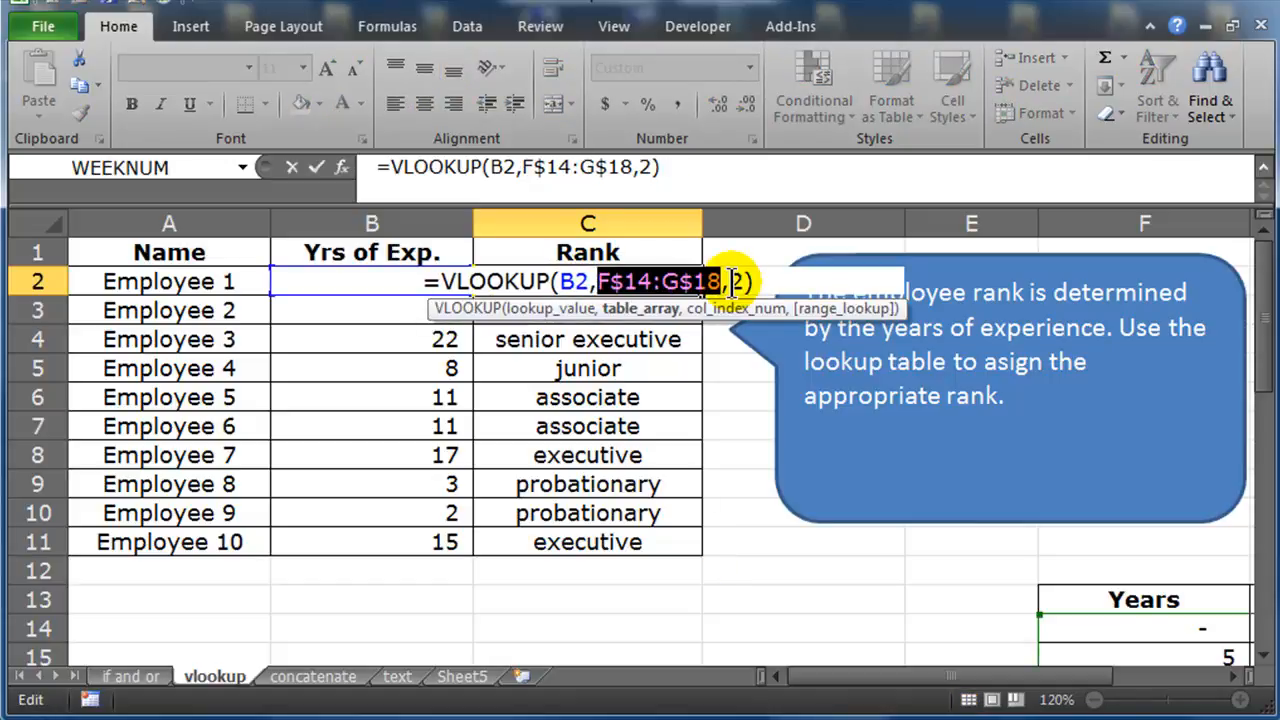
{"action": "key", "text": "F4"}
{"action": "left_click", "coordinate": [729, 281]}
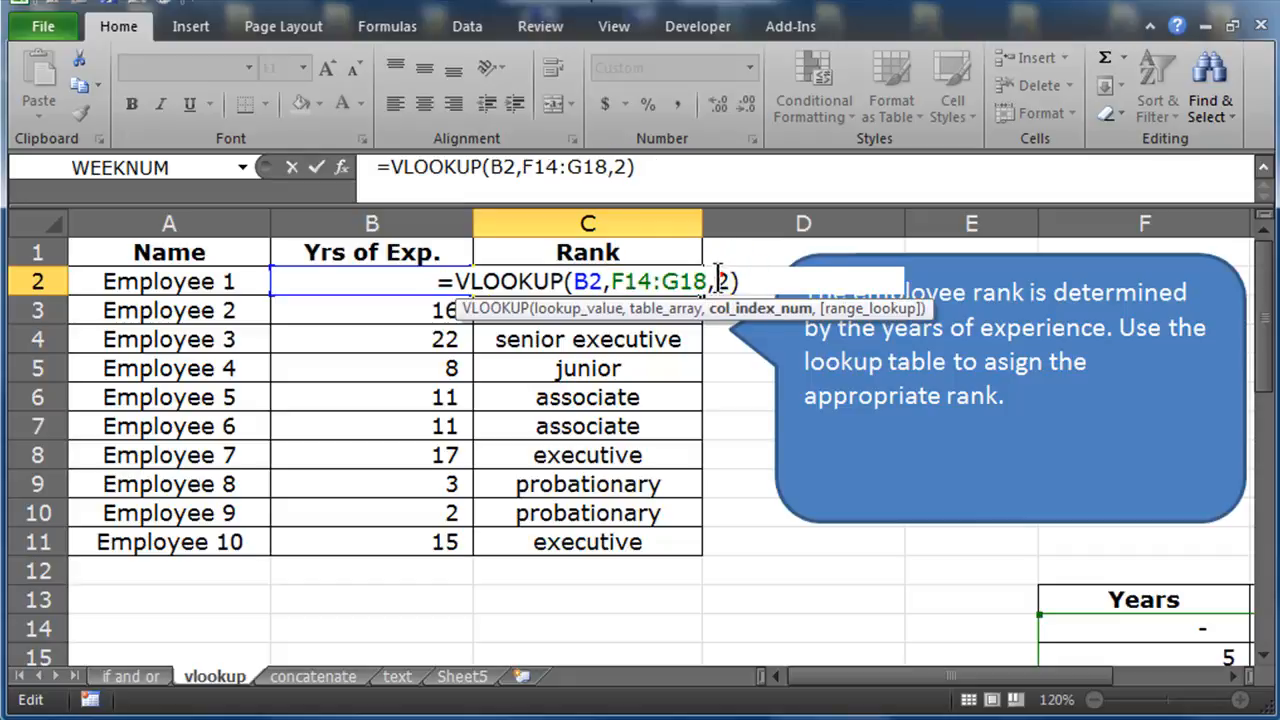
{"action": "left_click", "coordinate": [749, 281]}
{"action": "key", "text": "Return"}
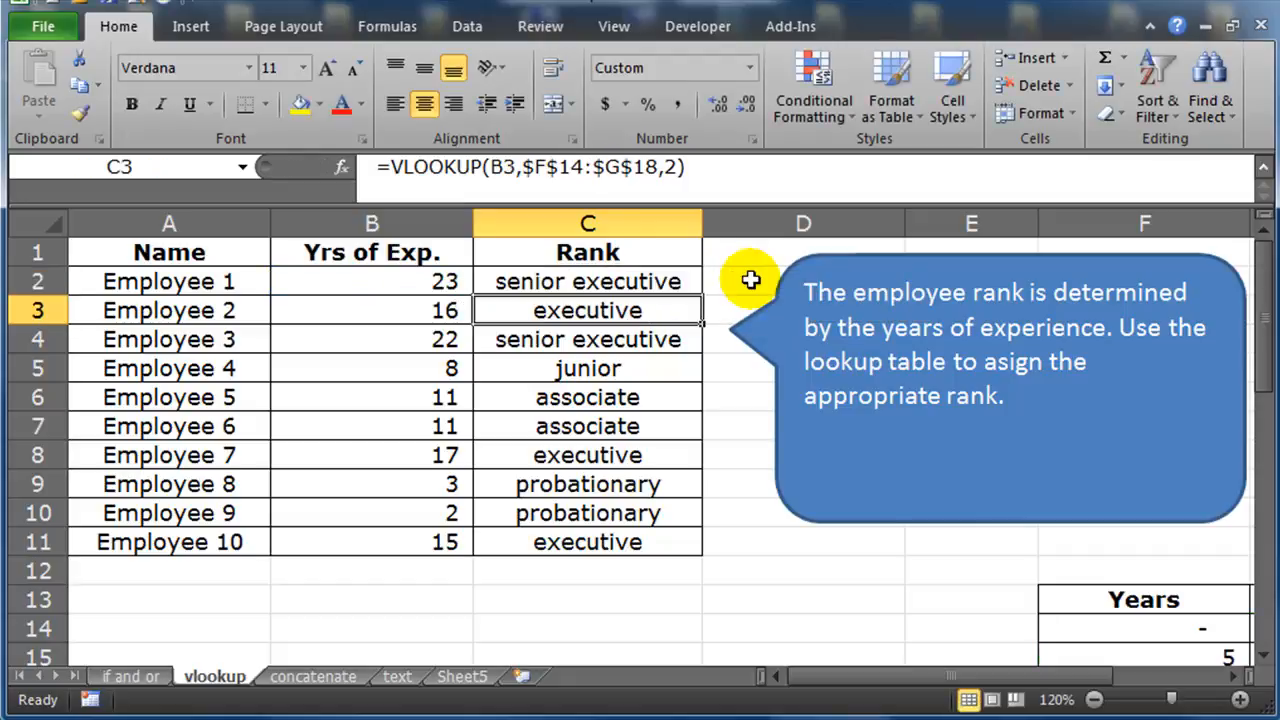
Fill the revised C2 formula down through C11
{"action": "left_click", "coordinate": [677, 281]}
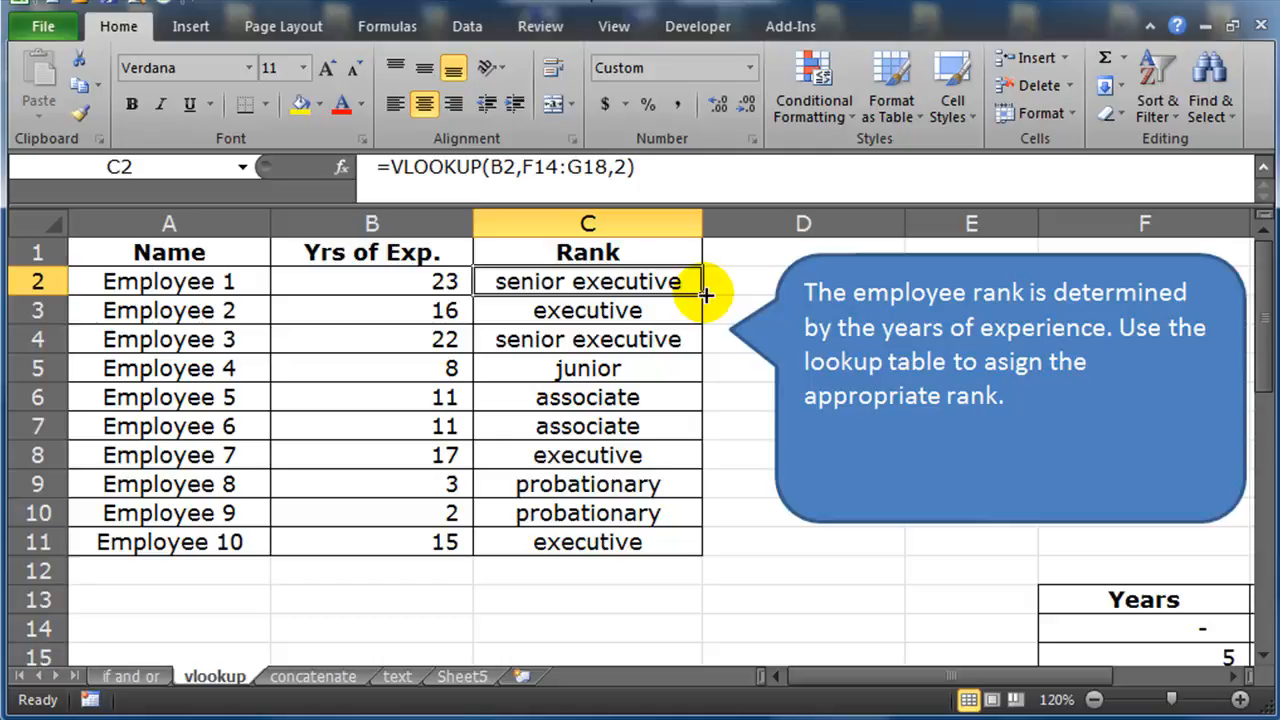
{"action": "left_click_drag", "start_coordinate": [705, 295], "coordinate": [686, 558]}
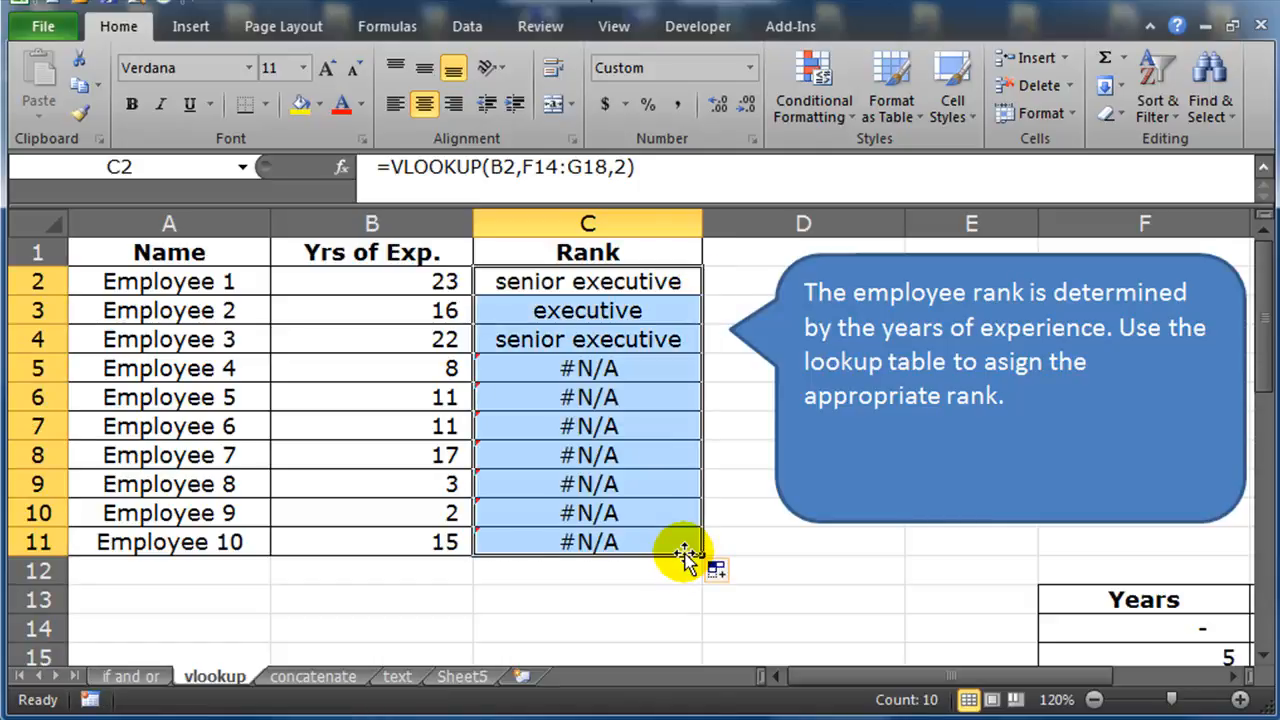
Inspect the table array references in the C2, C3 and C5 formulas against the lookup table's position
{"action": "left_click", "coordinate": [592, 283]}
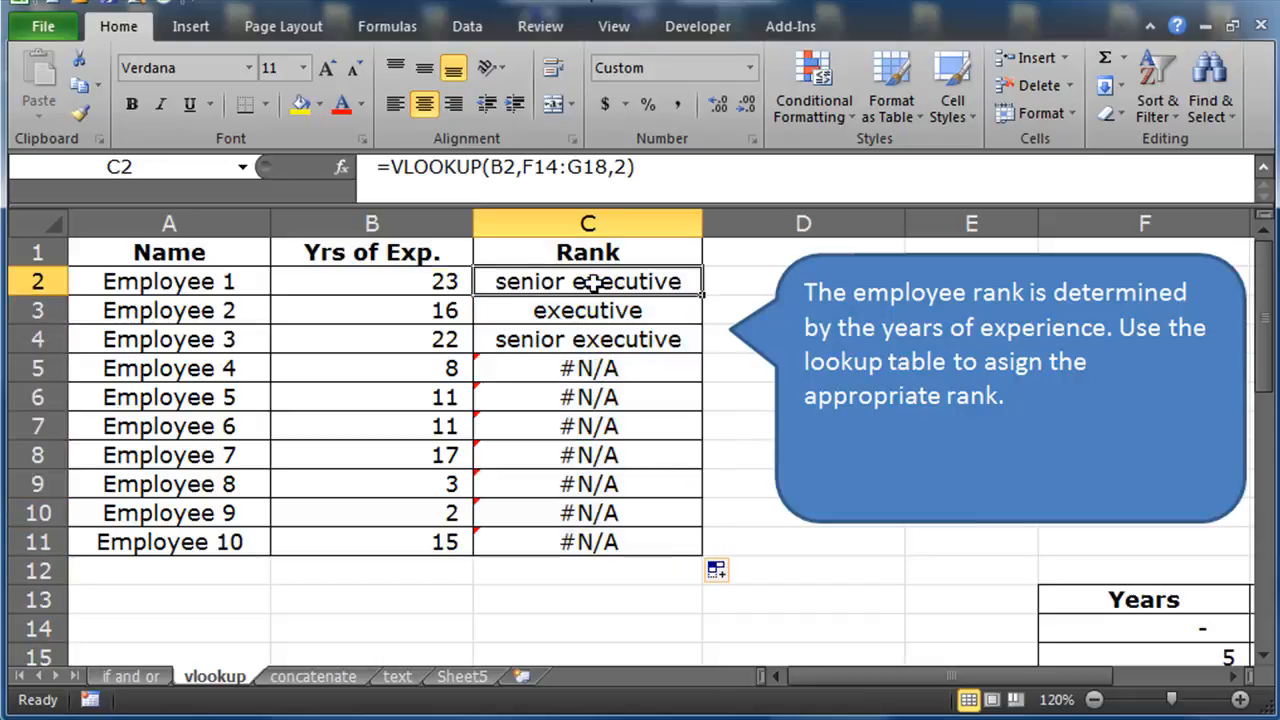
{"action": "double_click", "coordinate": [592, 283]}
{"action": "left_click_drag", "start_coordinate": [610, 283], "coordinate": [705, 281]}
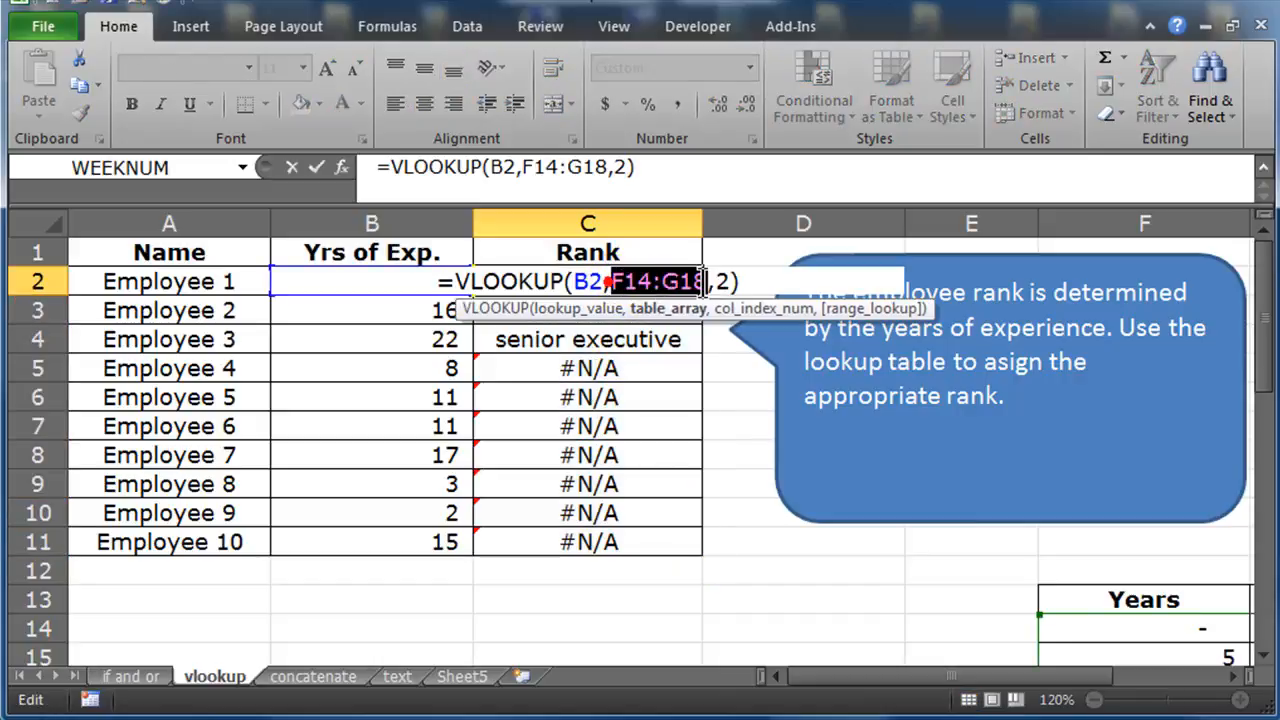
{"action": "key", "text": "Return"}
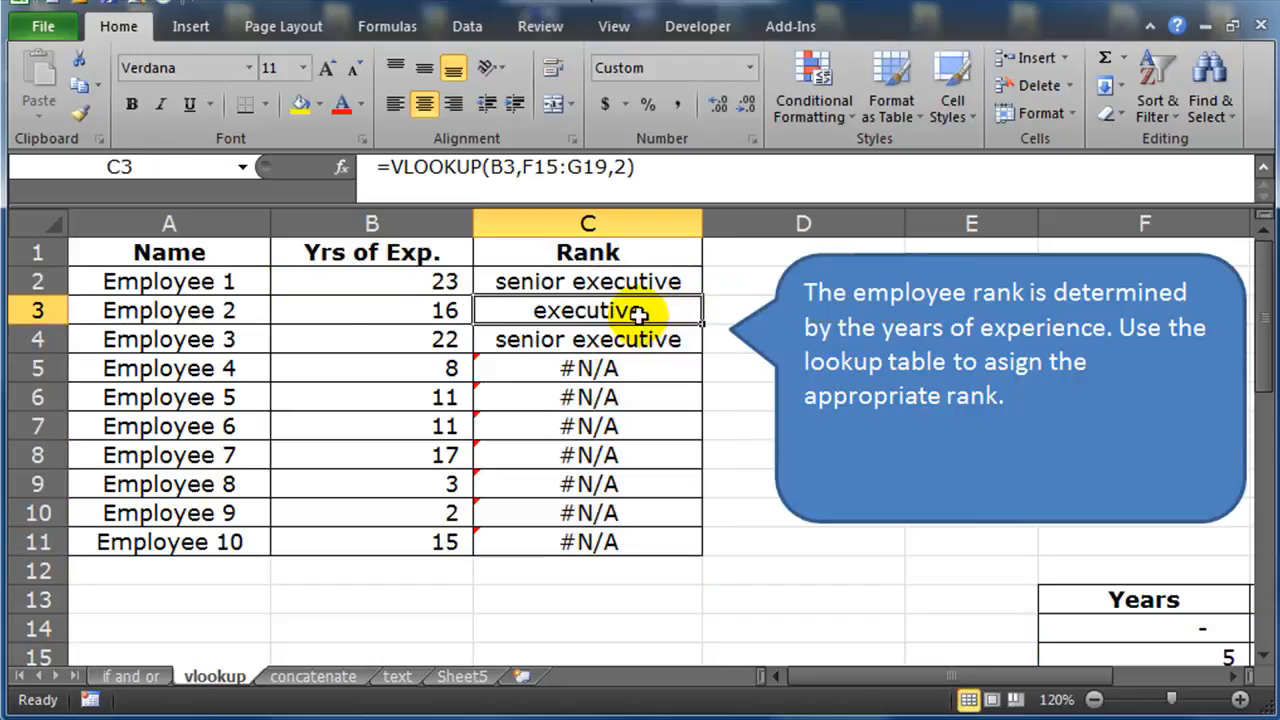
{"action": "double_click", "coordinate": [630, 311]}
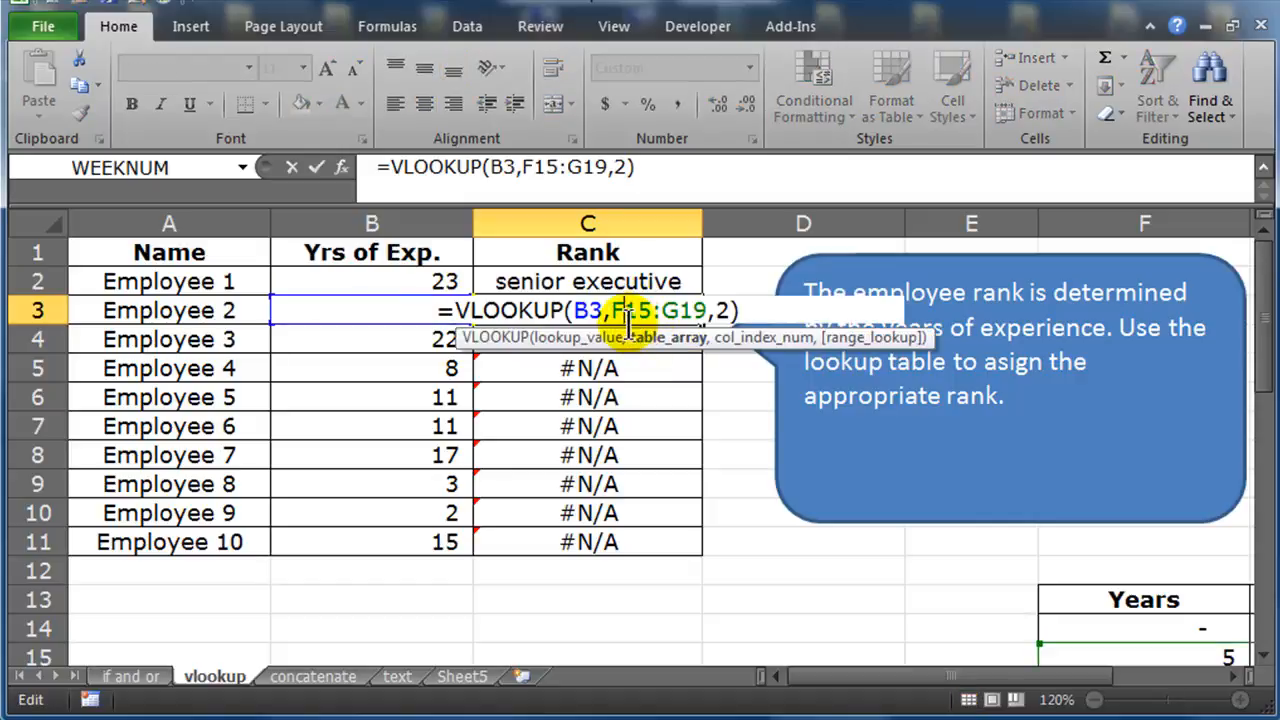
{"action": "left_click_drag", "start_coordinate": [843, 677], "coordinate": [914, 680]}
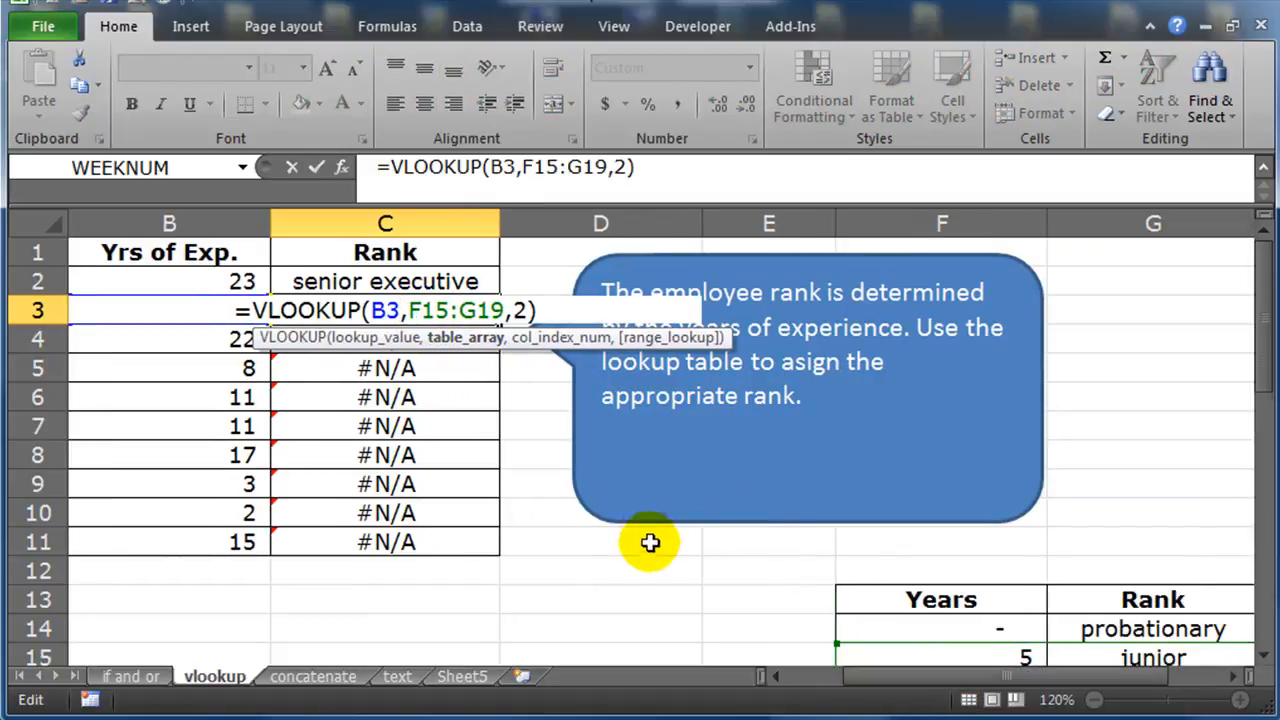
{"action": "scroll", "coordinate": [651, 543], "scroll_direction": "down", "scroll_amount": 3}
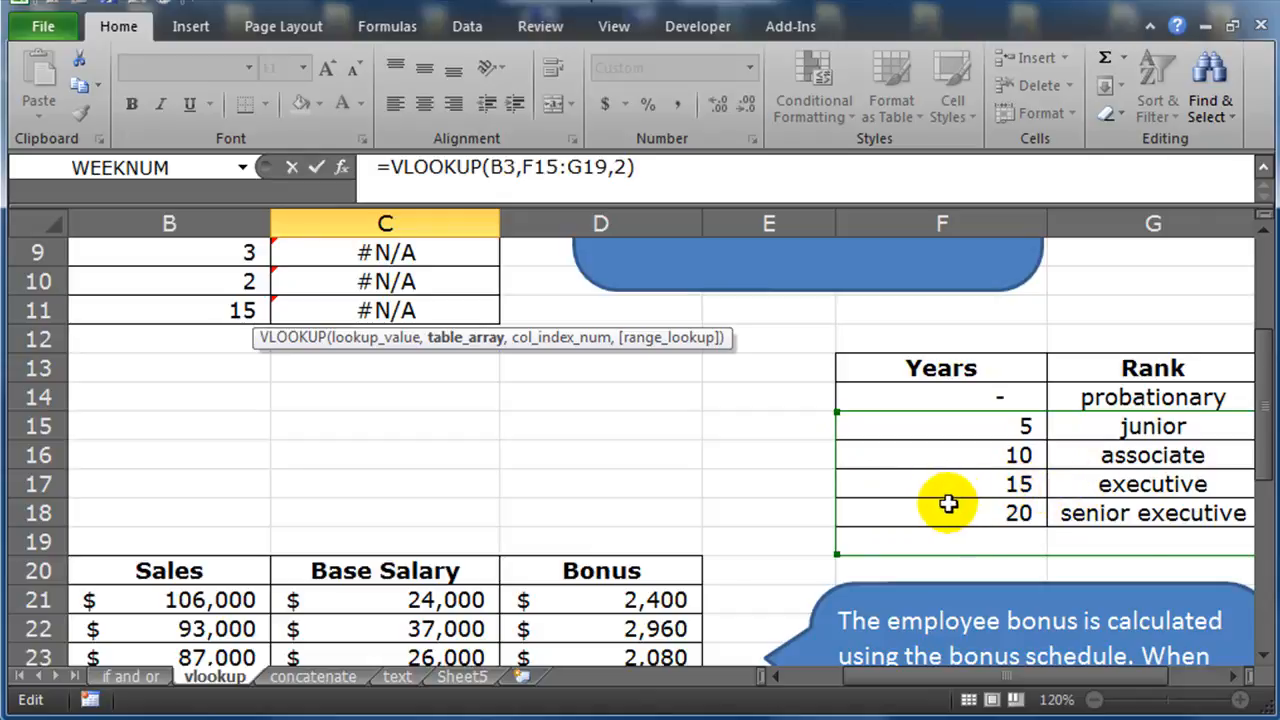
{"action": "scroll", "coordinate": [940, 505], "scroll_direction": "up", "scroll_amount": 3}
{"action": "key", "text": "Return"}
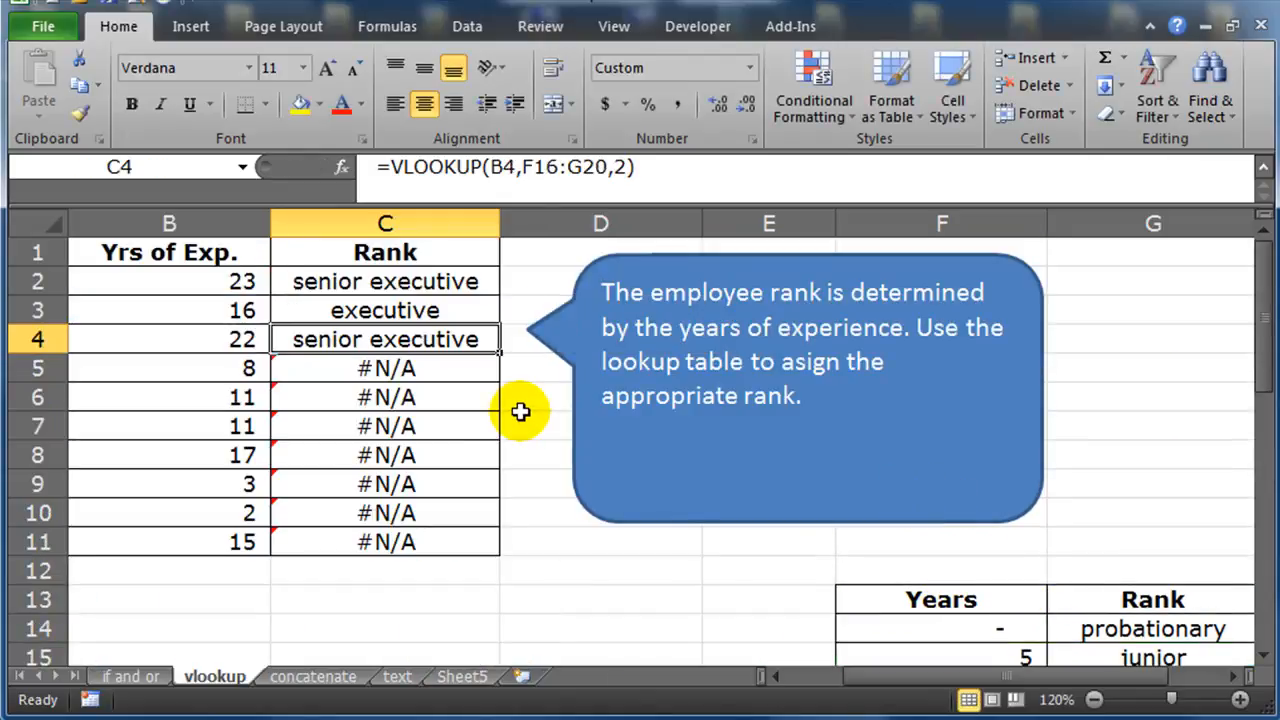
{"action": "left_click", "coordinate": [428, 371]}
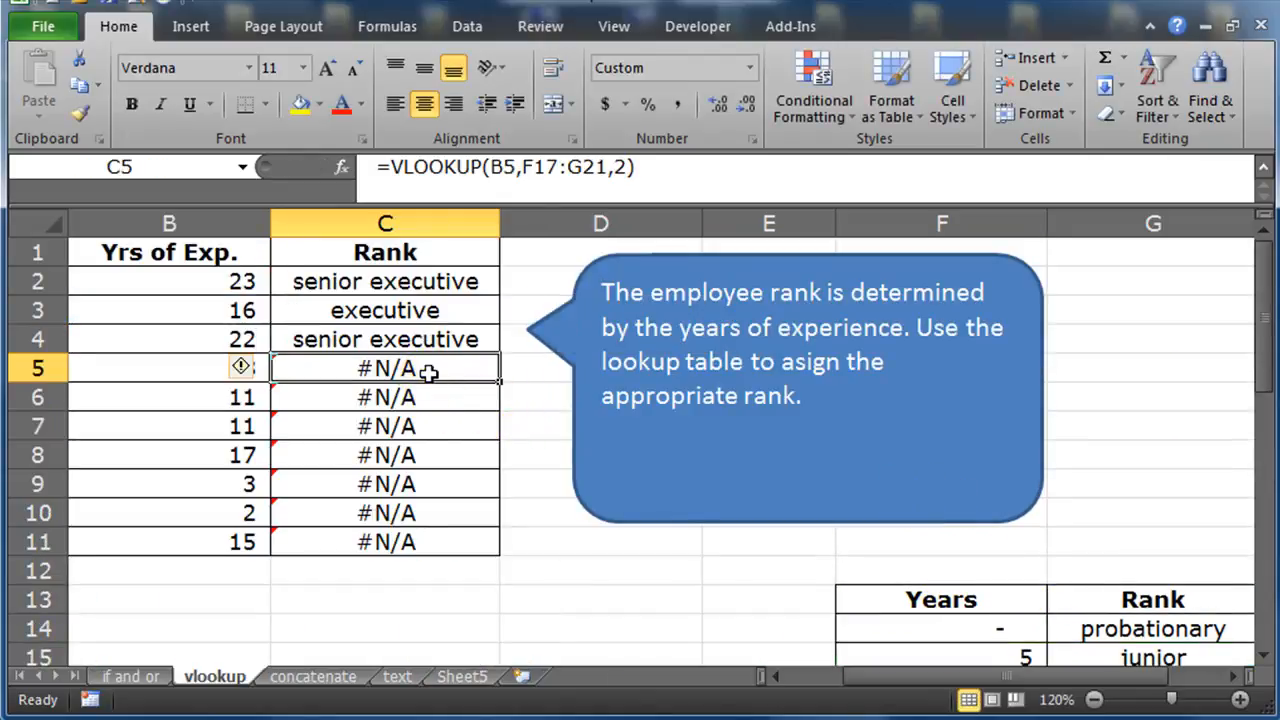
{"action": "double_click", "coordinate": [428, 370]}
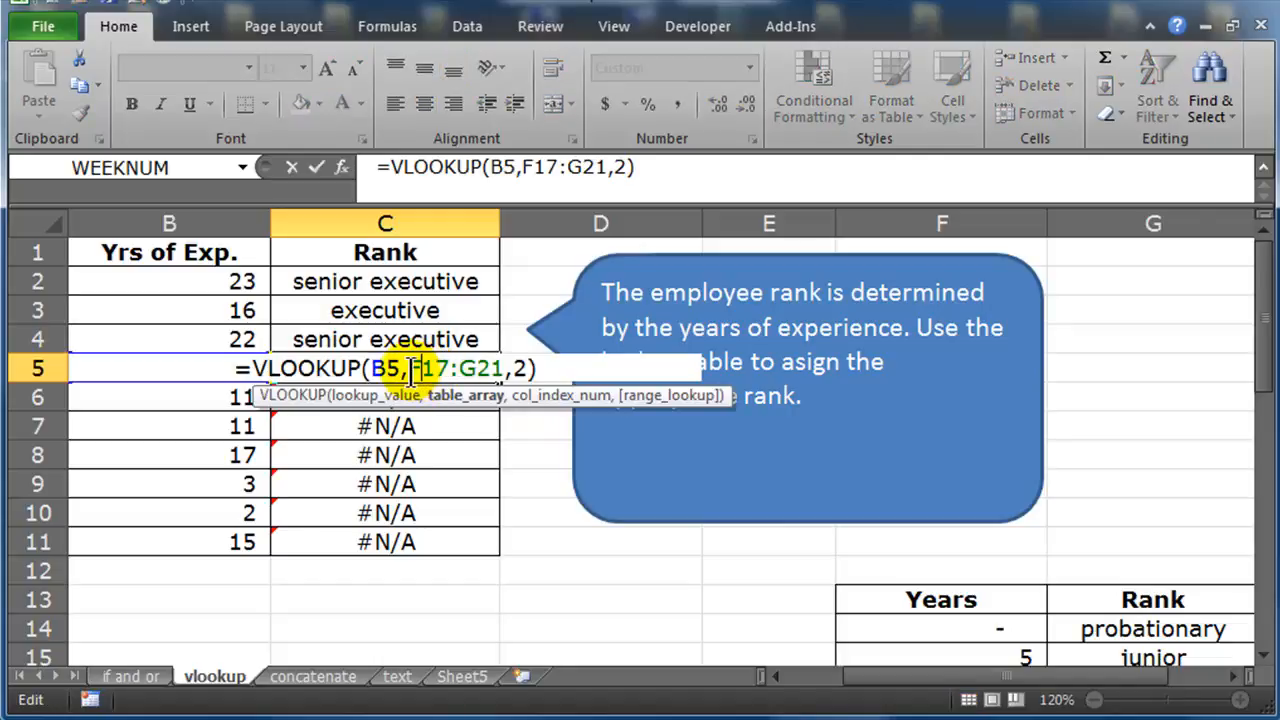
{"action": "left_click_drag", "start_coordinate": [410, 368], "coordinate": [497, 370]}
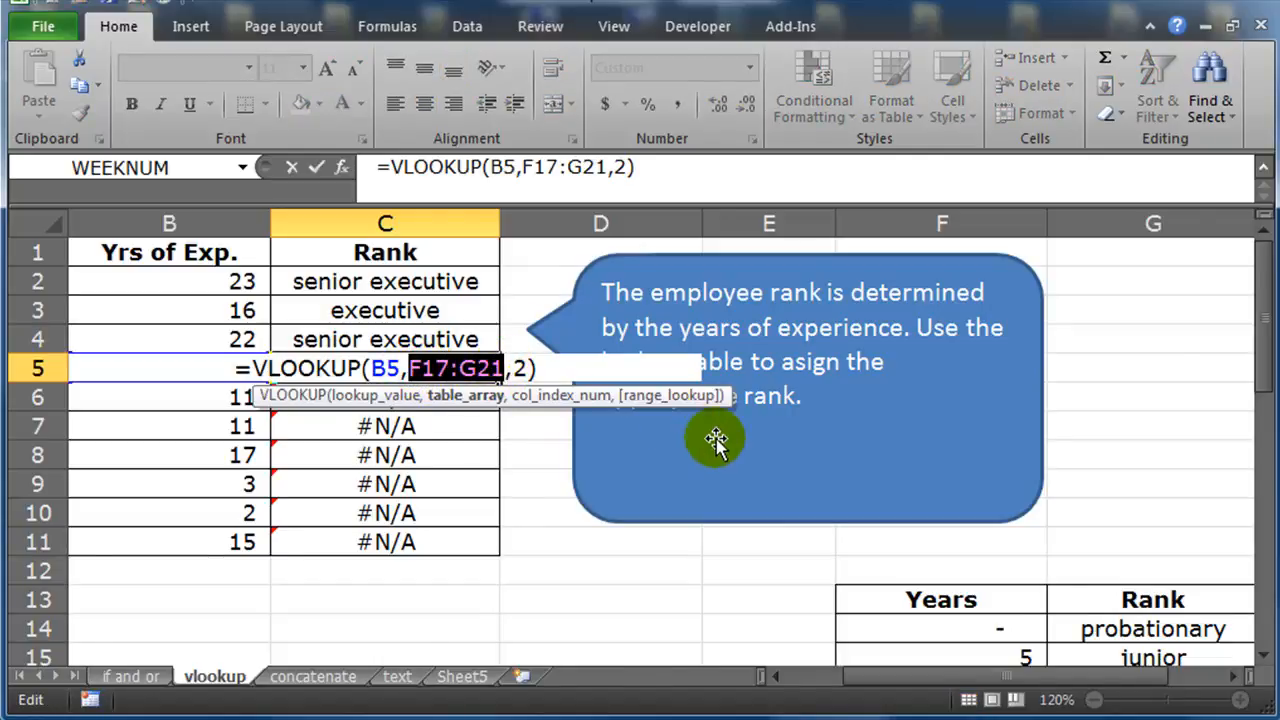
{"action": "scroll", "coordinate": [716, 439], "scroll_direction": "down", "scroll_amount": 3}
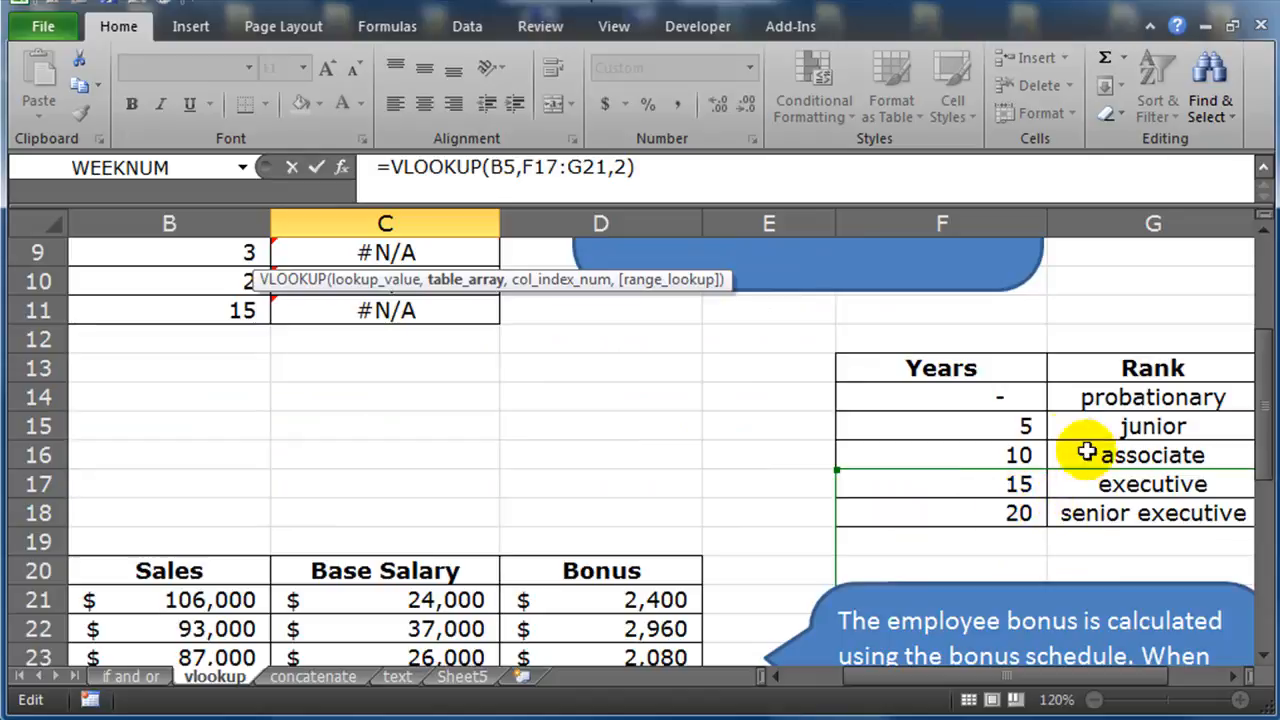
{"action": "scroll", "coordinate": [880, 500], "scroll_direction": "up", "scroll_amount": 3}
{"action": "key", "text": "Escape"}
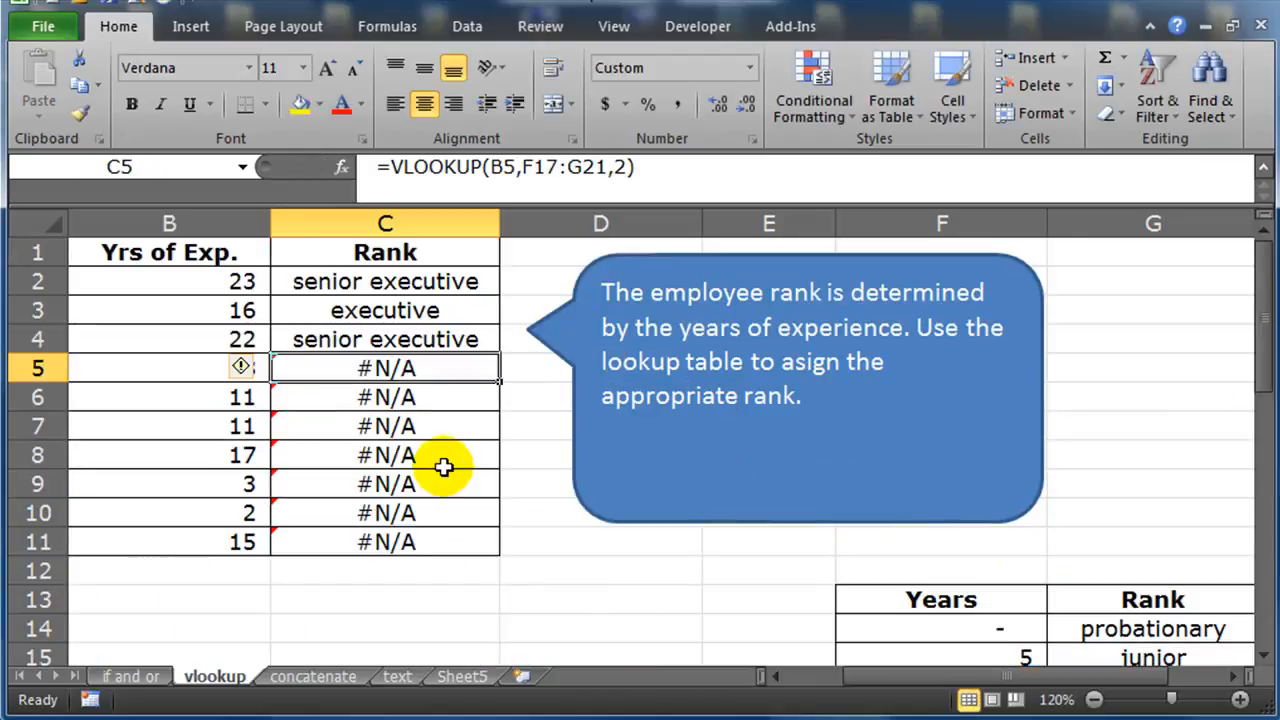
Make the table array in C2's formula an absolute reference again and re-enter it
{"action": "double_click", "coordinate": [412, 285]}
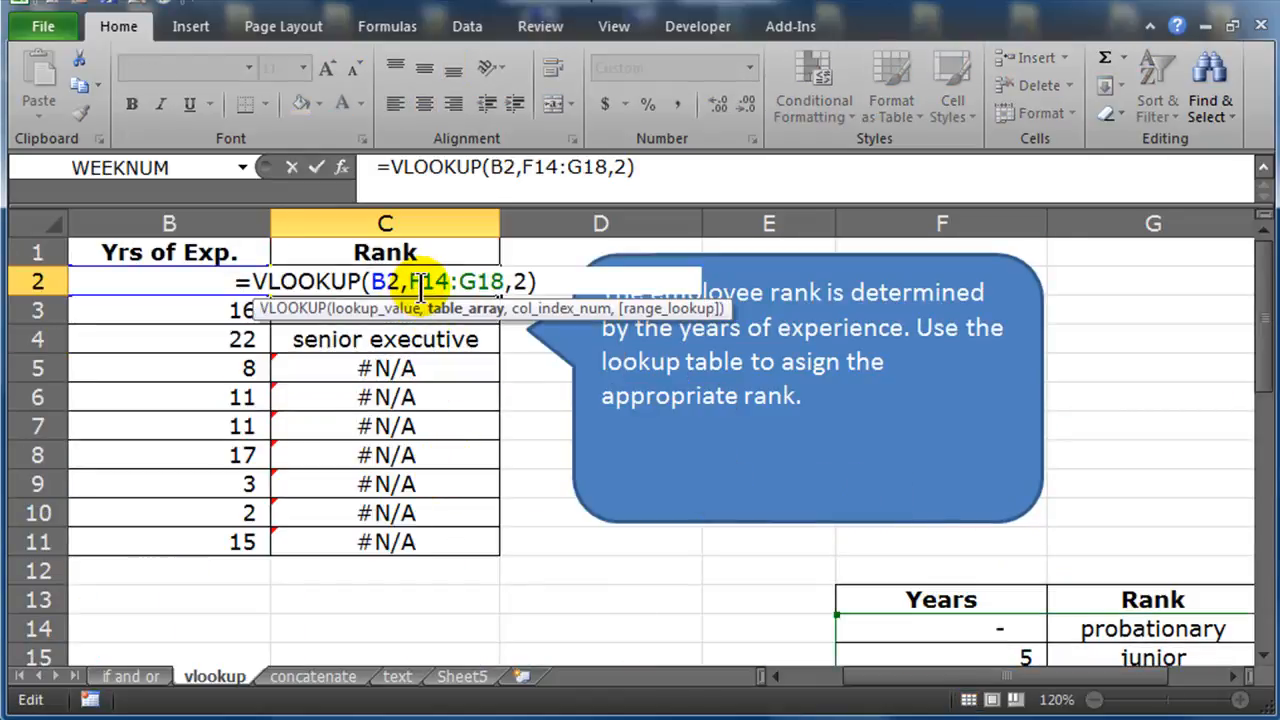
{"action": "key", "text": "Escape"}
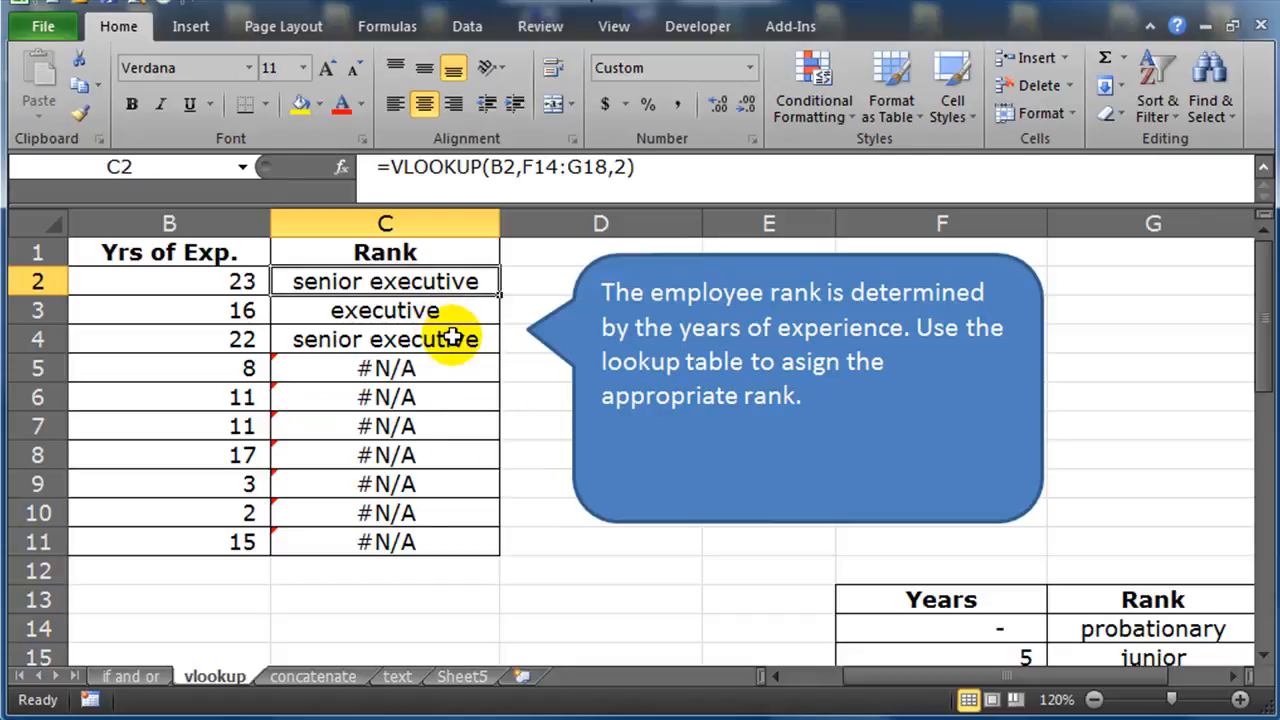
{"action": "double_click", "coordinate": [451, 281]}
{"action": "left_click_drag", "start_coordinate": [410, 281], "coordinate": [503, 281]}
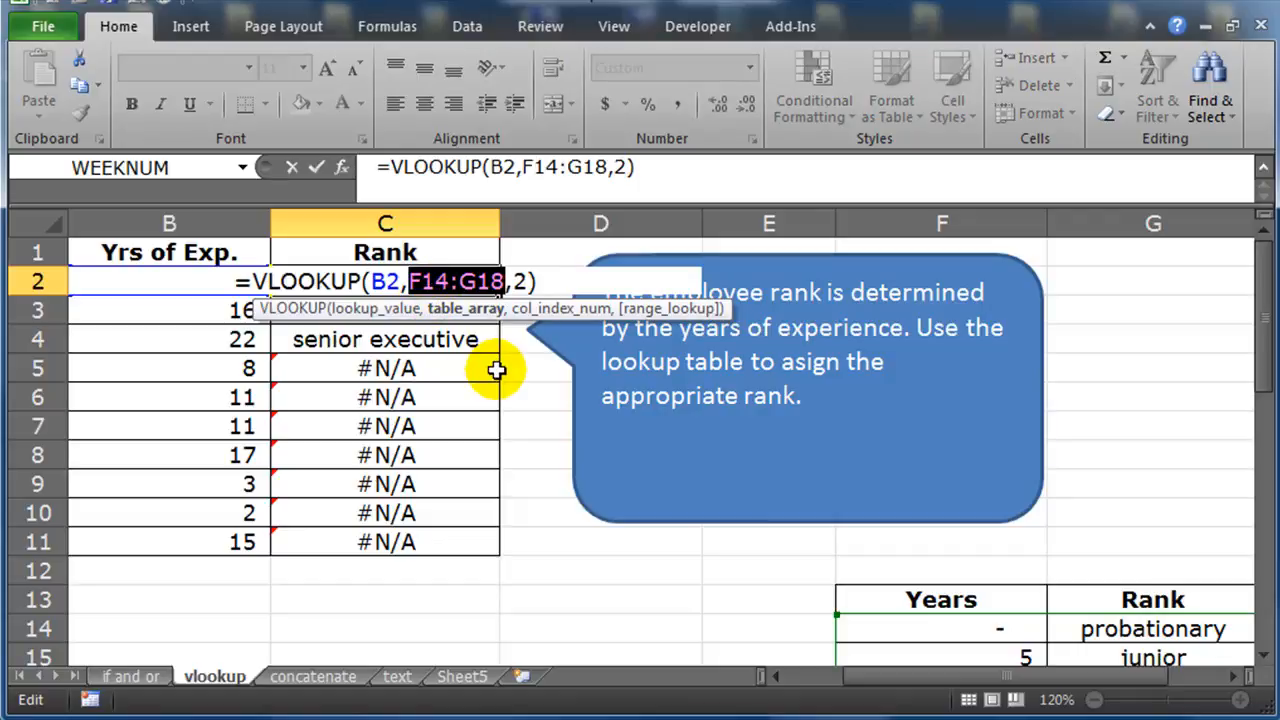
{"action": "key", "text": "F4"}
{"action": "key", "text": "Return"}
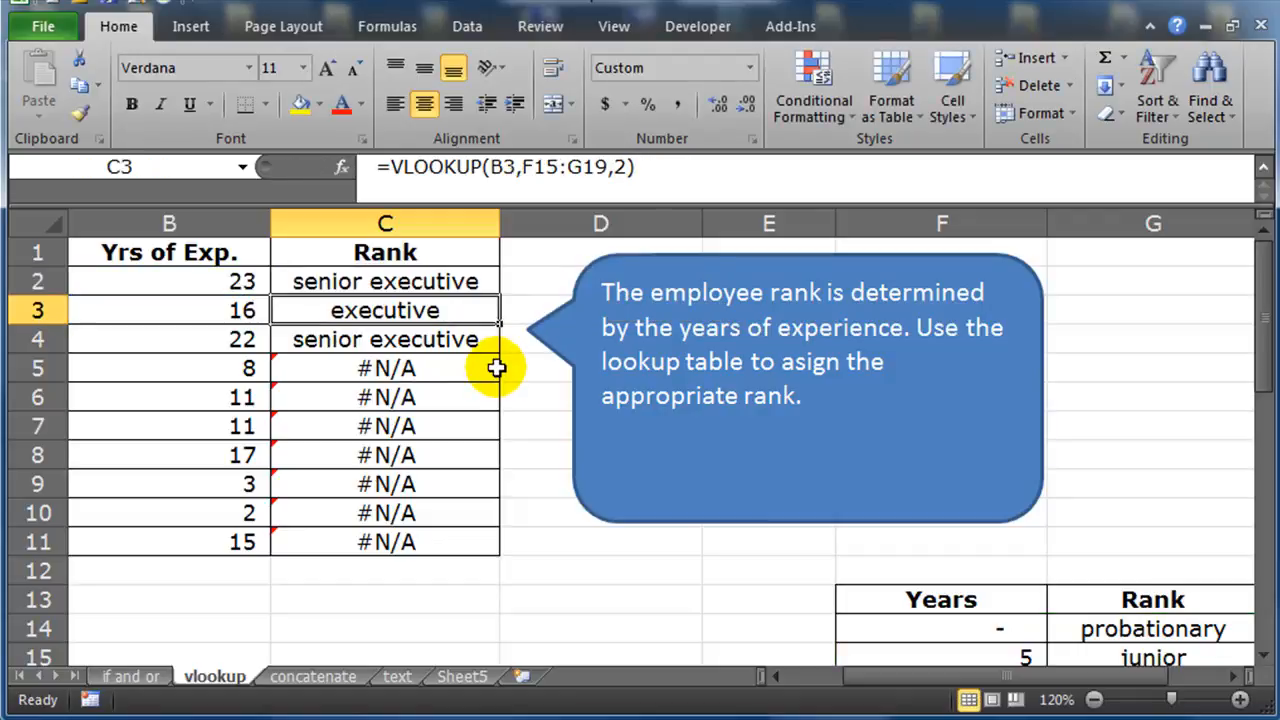
Fill the corrected C2 formula down through C11
{"action": "left_click", "coordinate": [490, 281]}
{"action": "left_click_drag", "start_coordinate": [499, 298], "coordinate": [500, 548]}
{"action": "left_click", "coordinate": [574, 594]}
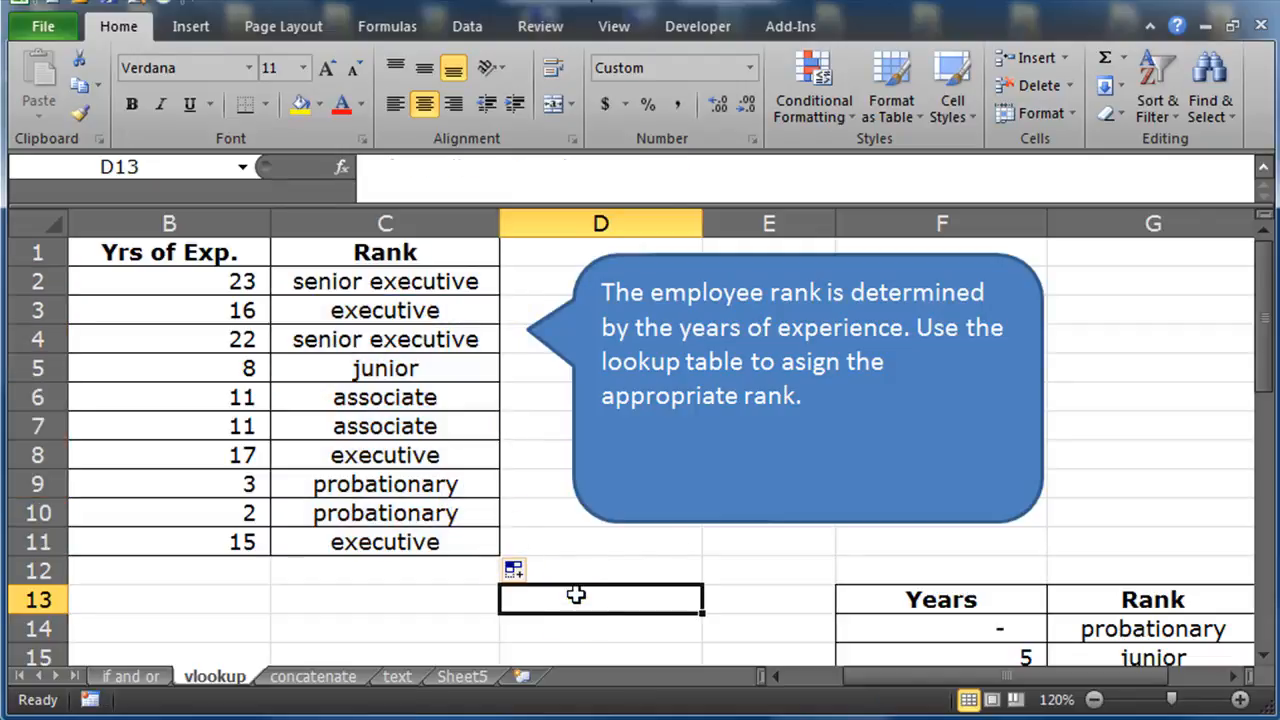
Clear the existing bonus values in D21:D30
{"action": "scroll", "coordinate": [574, 594], "scroll_direction": "down", "scroll_amount": 5}
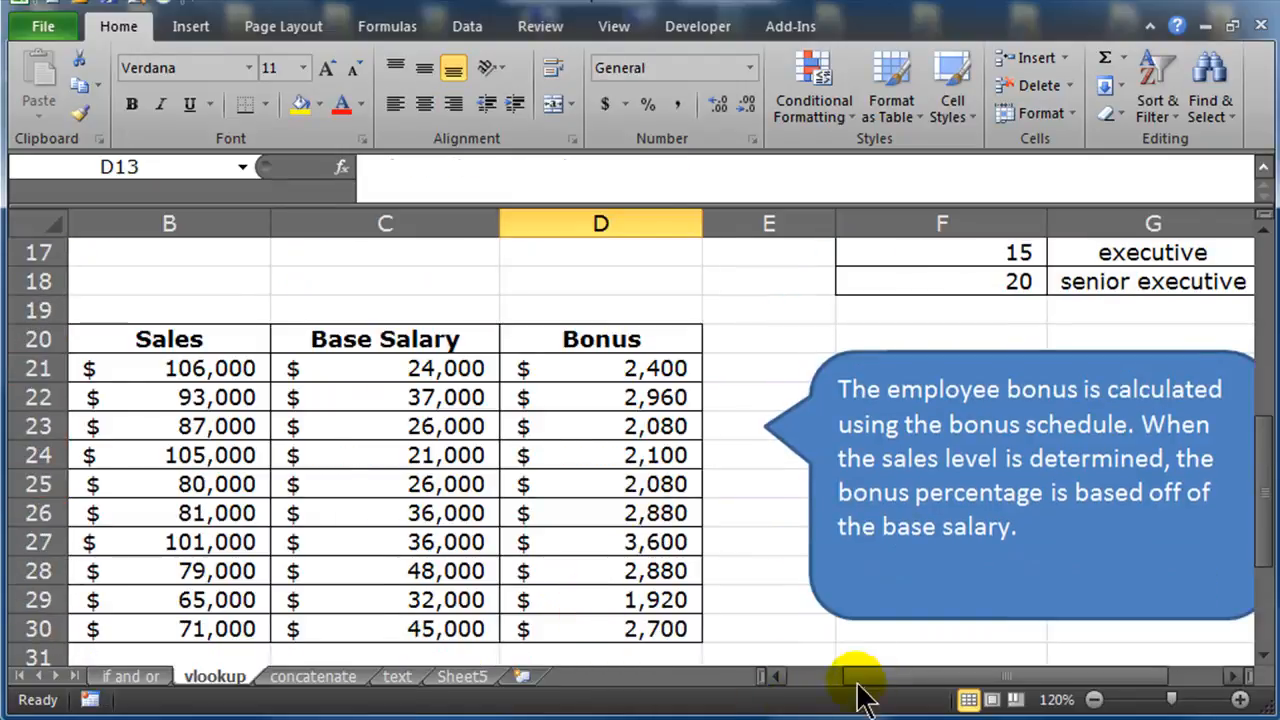
{"action": "left_click_drag", "start_coordinate": [857, 678], "coordinate": [934, 694]}
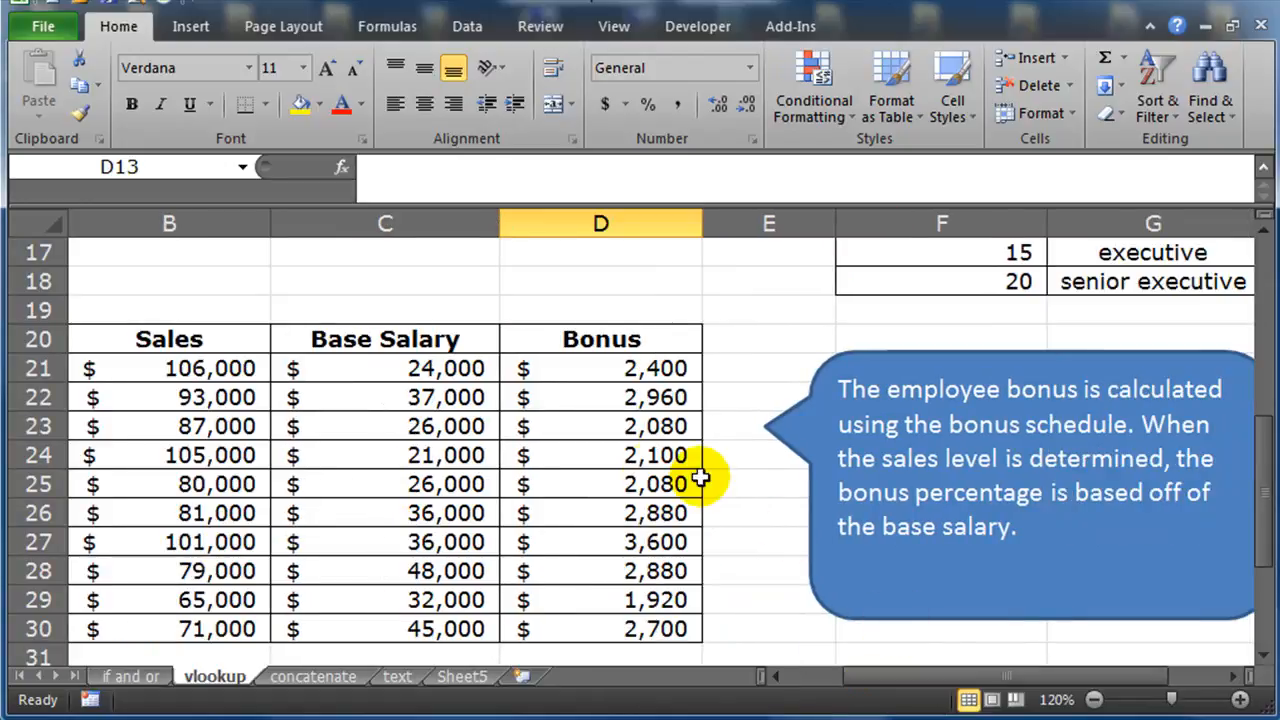
{"action": "left_click_drag", "start_coordinate": [654, 368], "coordinate": [638, 622]}
{"action": "key", "text": "Delete"}
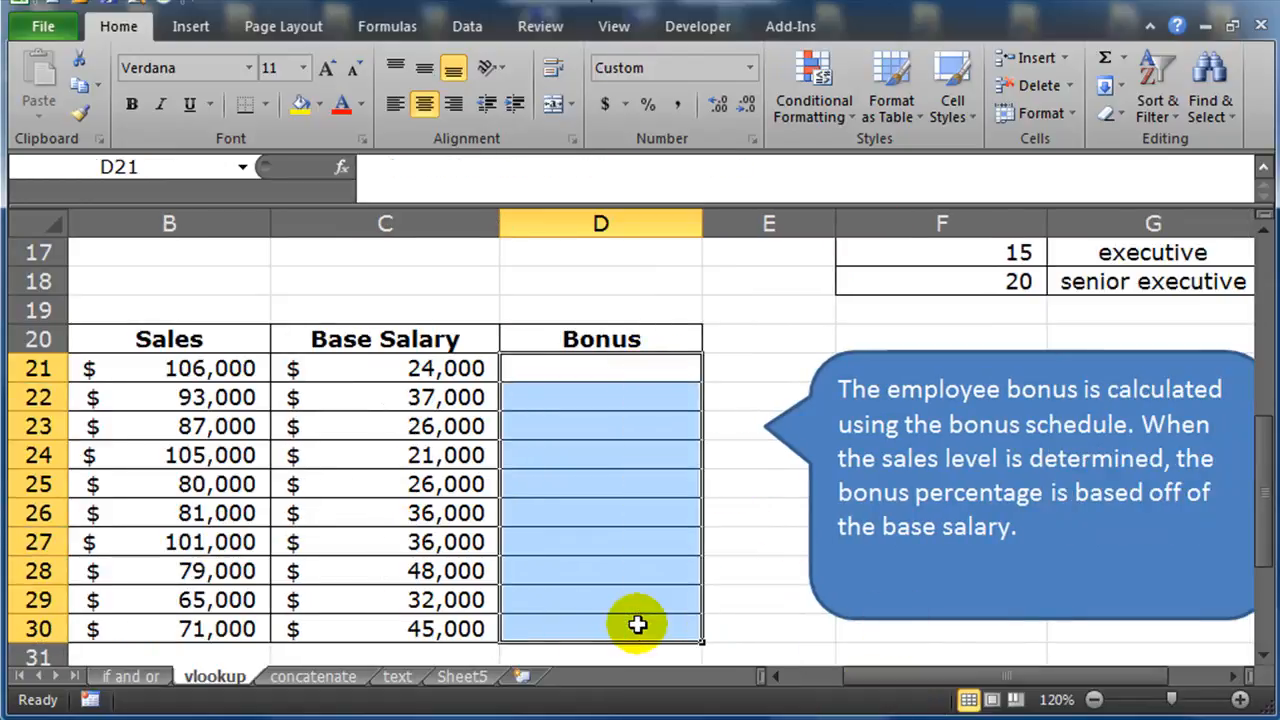
Examine the Sales and Bonus Rate schedule in F32:G37
{"action": "left_click_drag", "start_coordinate": [740, 600], "coordinate": [745, 570]}
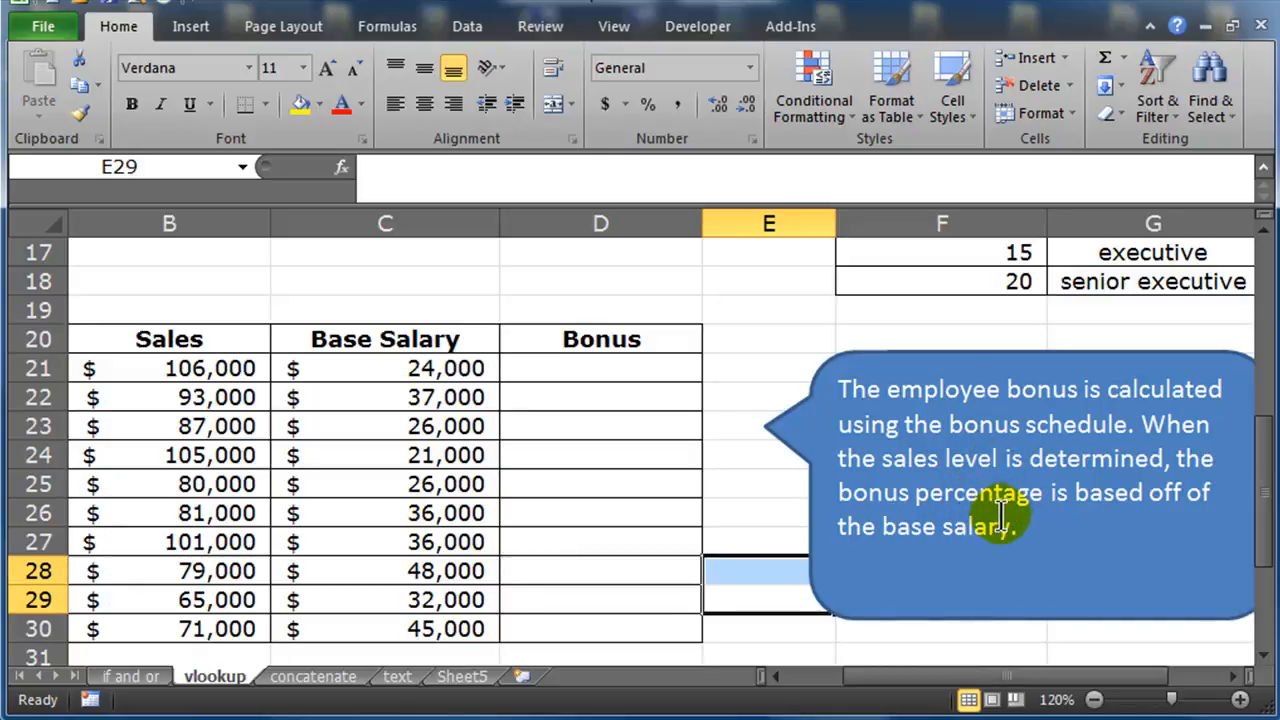
{"action": "scroll", "coordinate": [1017, 530], "scroll_direction": "down", "scroll_amount": 3}
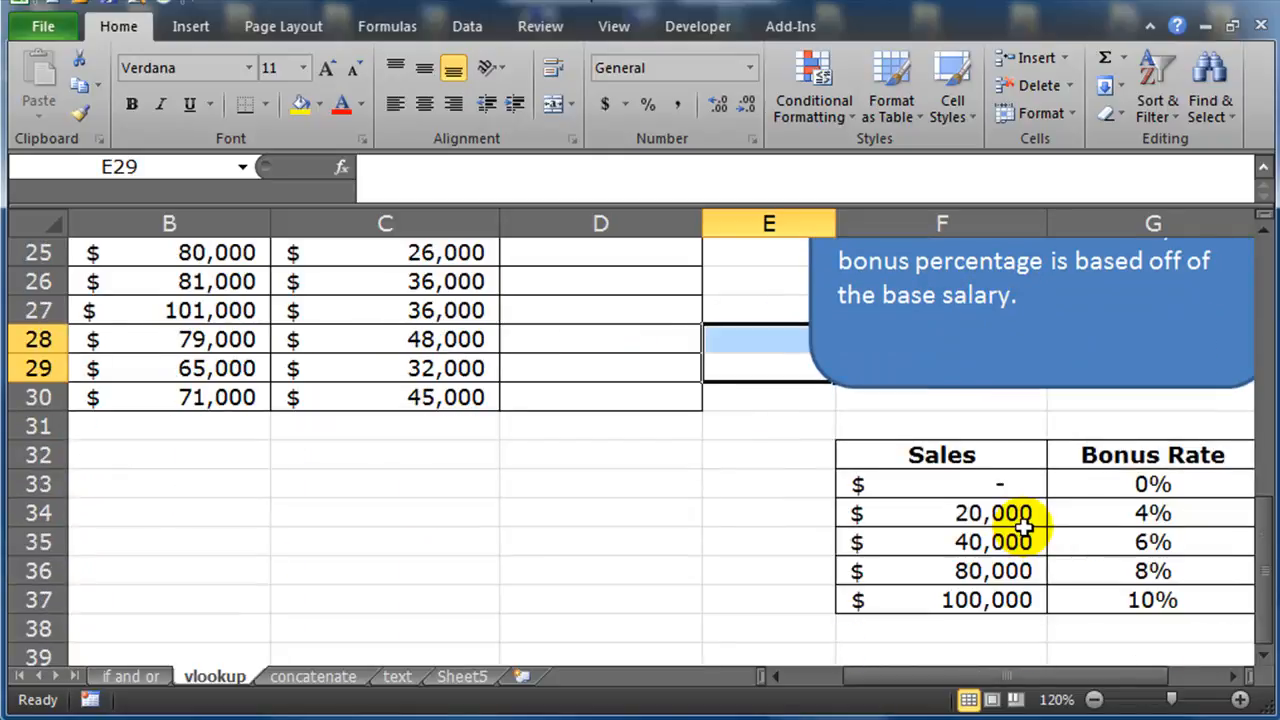
{"action": "left_click_drag", "start_coordinate": [980, 481], "coordinate": [980, 598]}
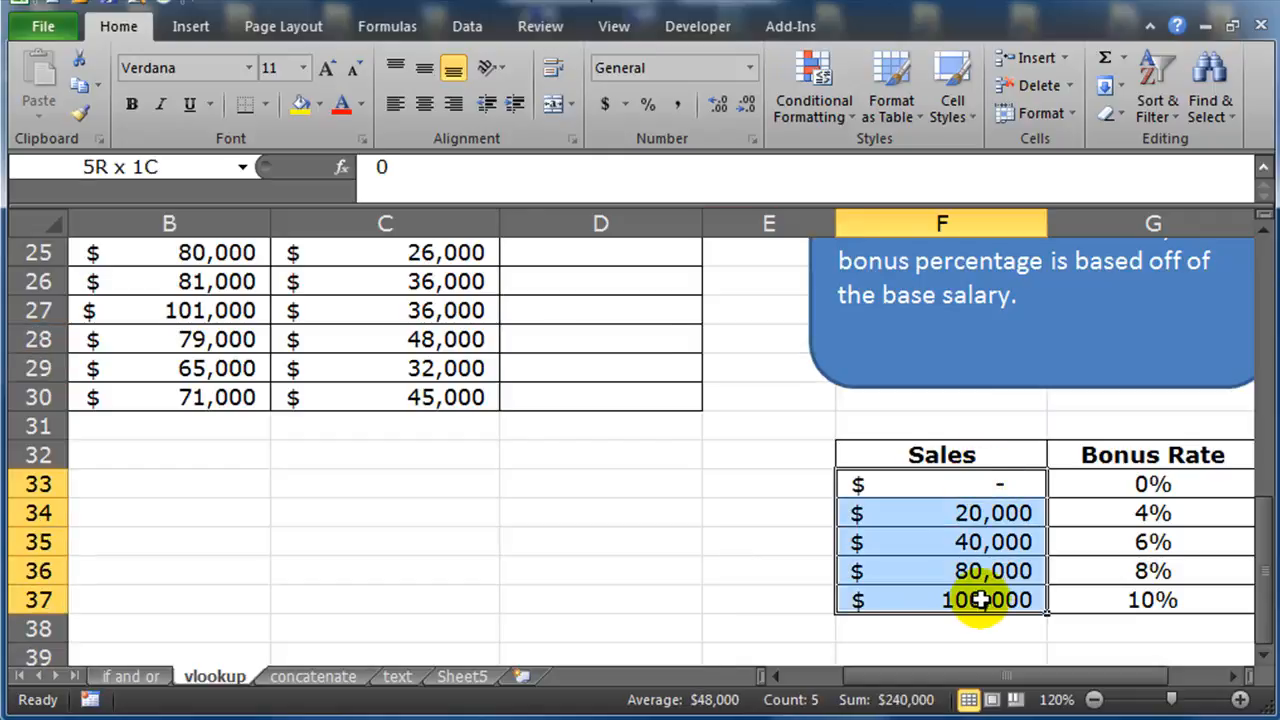
{"action": "left_click_drag", "start_coordinate": [1070, 484], "coordinate": [1080, 598]}
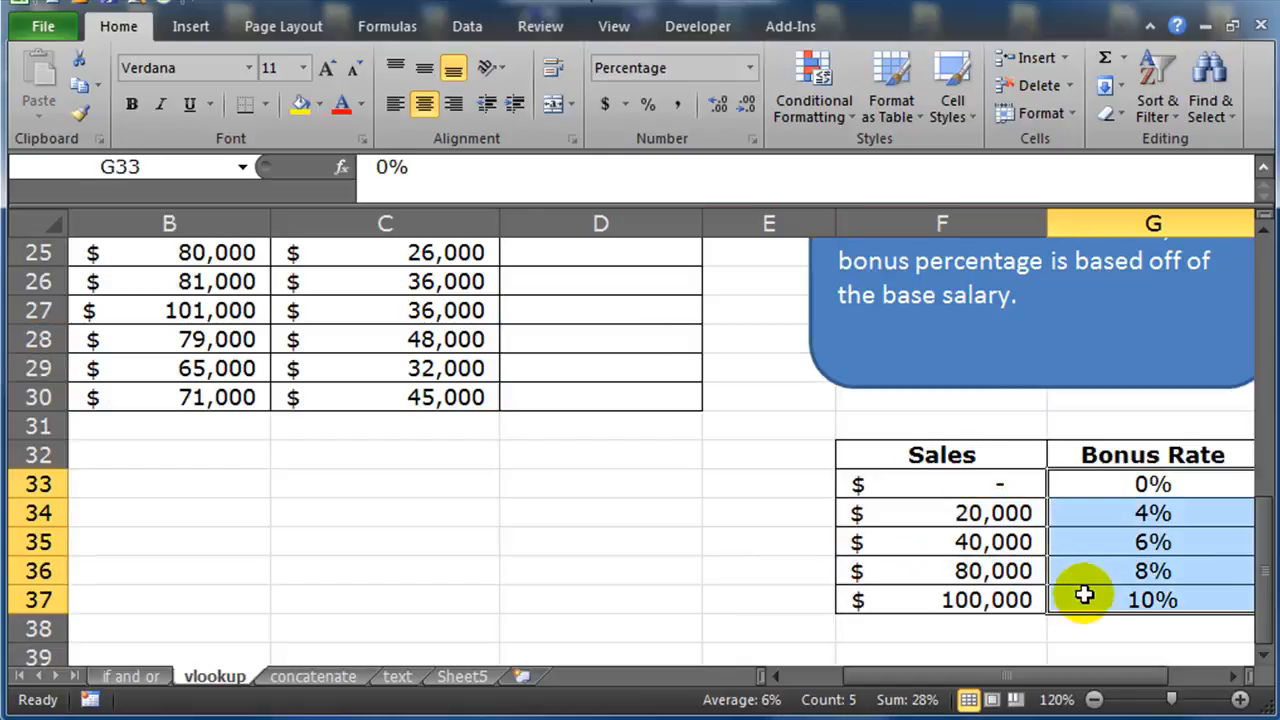
{"action": "left_click", "coordinate": [1098, 546]}
{"action": "scroll", "coordinate": [943, 571], "scroll_direction": "up", "scroll_amount": 3}
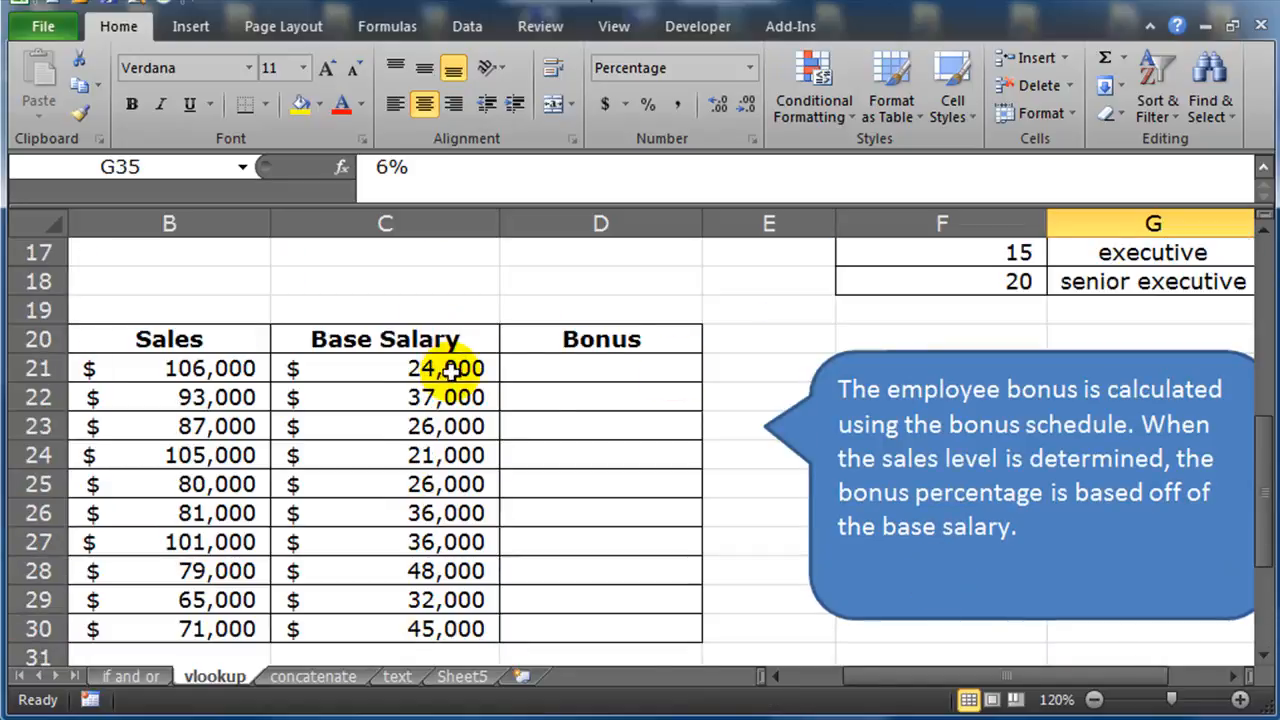
Start a VLOOKUP in D21 with B21 as the lookup value and the absolute table array $F$33:$G$37
{"action": "left_click", "coordinate": [598, 368]}
{"action": "type", "text": "="}
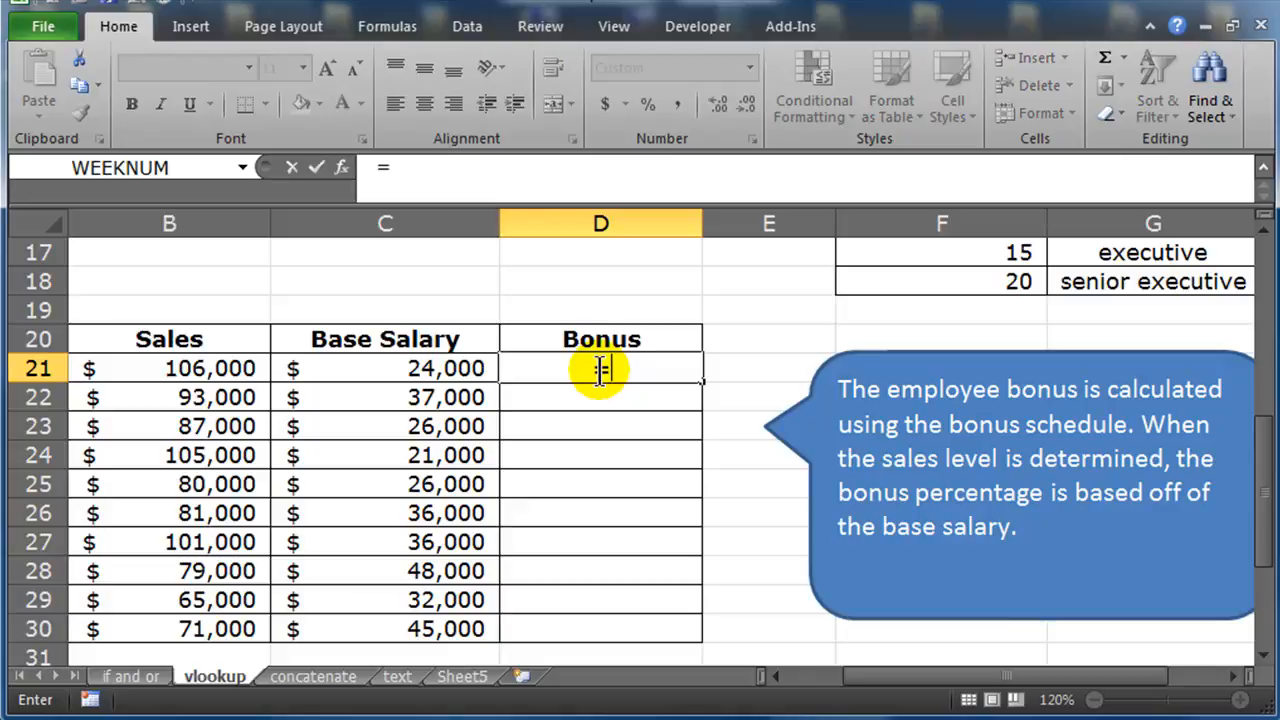
{"action": "type", "text": "vl"}
{"action": "key", "text": "Tab"}
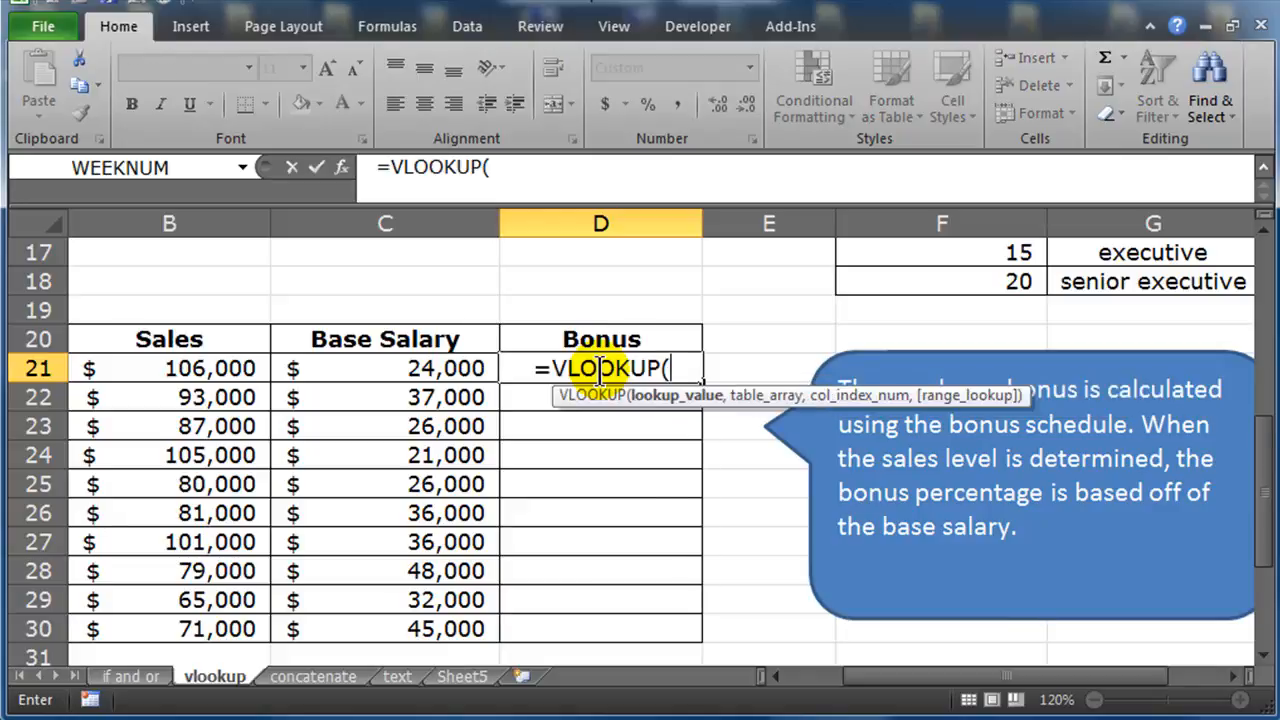
{"action": "left_click", "coordinate": [217, 369]}
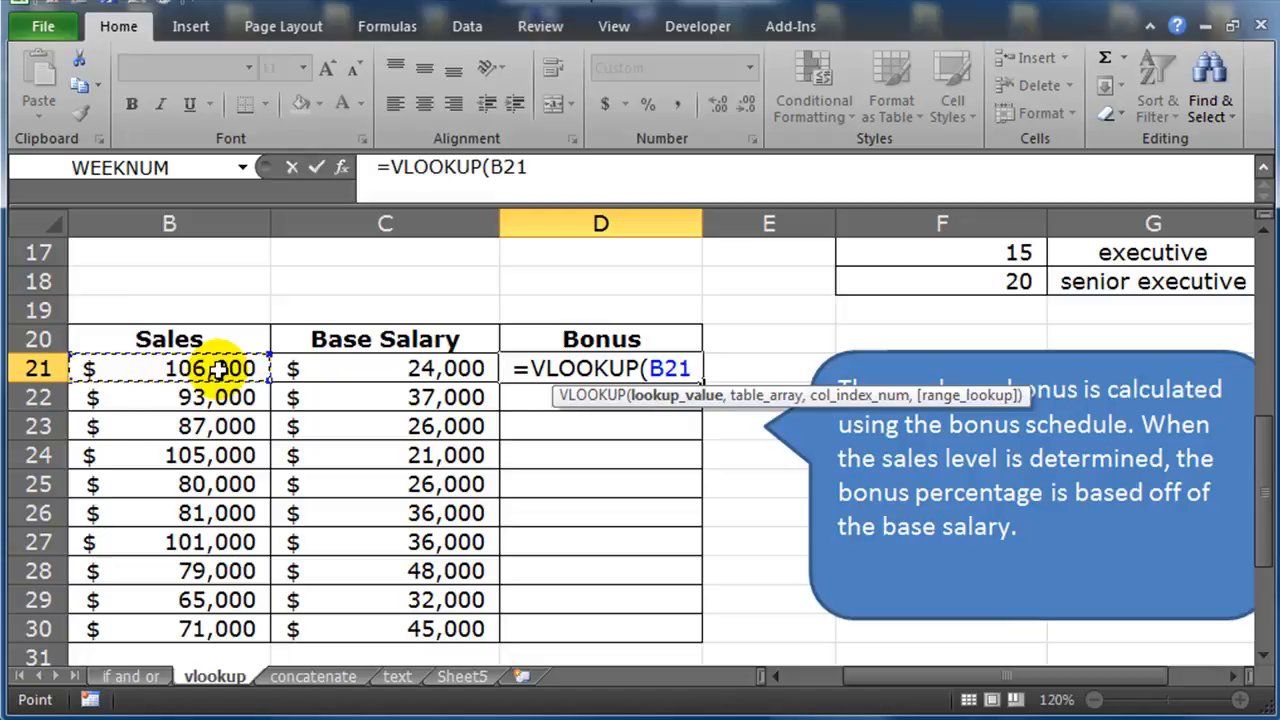
{"action": "type", "text": ","}
{"action": "scroll", "coordinate": [679, 426], "scroll_direction": "down", "scroll_amount": 4}
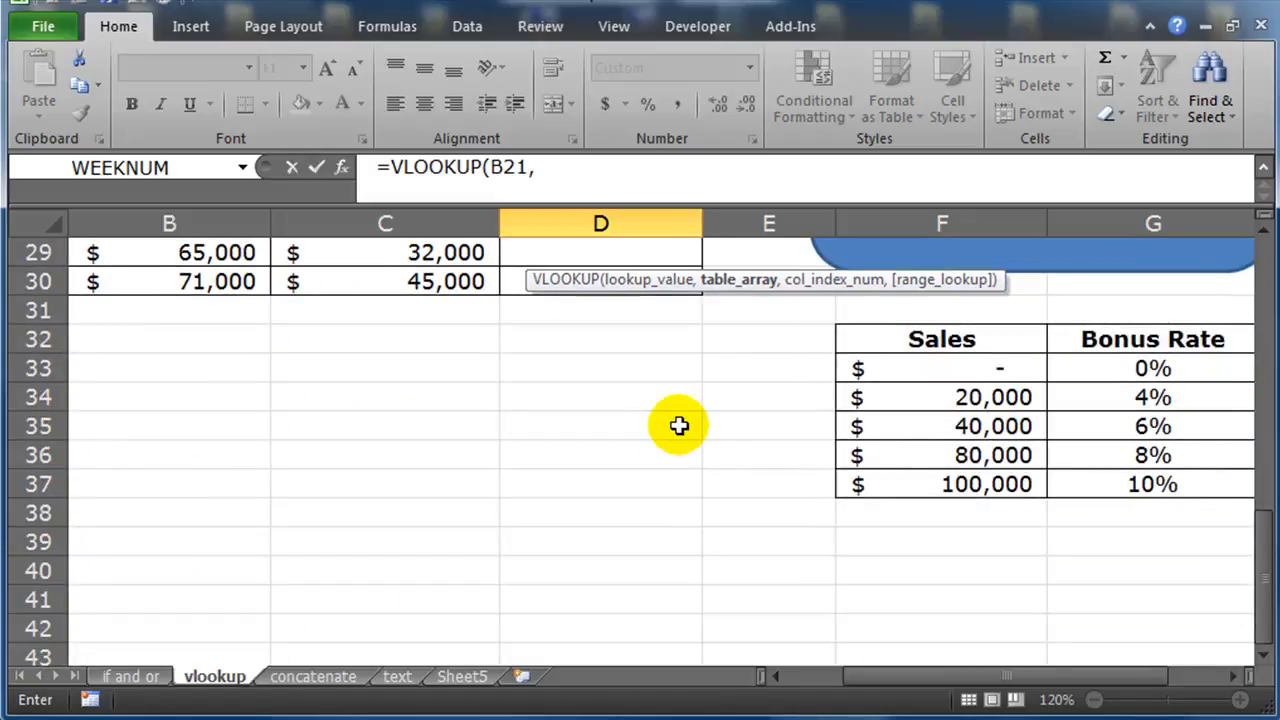
{"action": "left_click_drag", "start_coordinate": [966, 368], "coordinate": [1118, 485]}
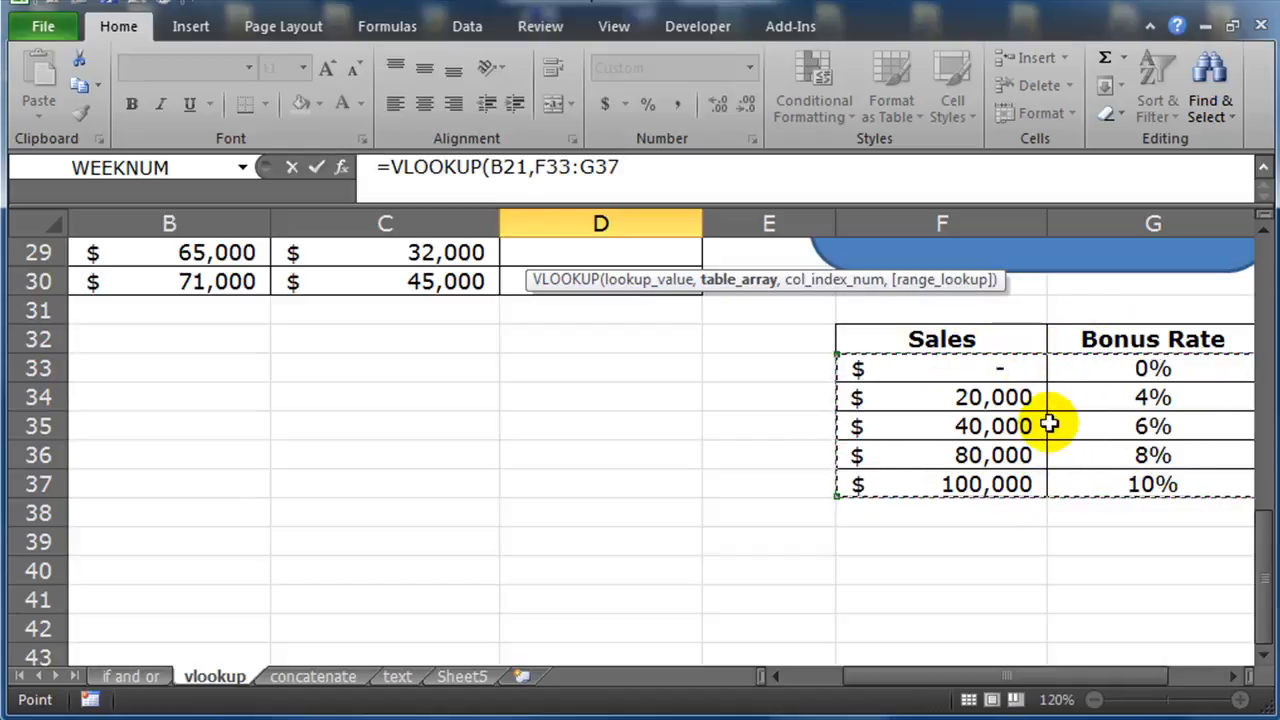
{"action": "key", "text": "F4"}
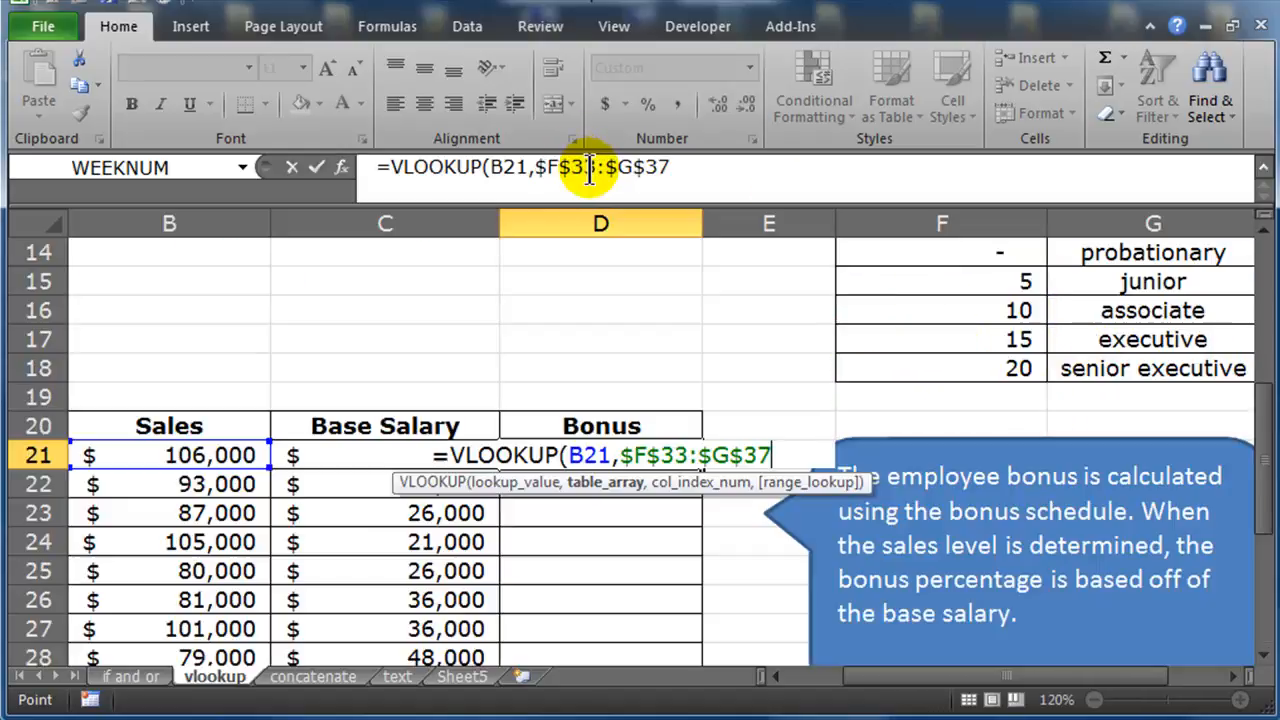
Complete D21's VLOOKUP with column index 2 and enter the formula
{"action": "left_click", "coordinate": [693, 168]}
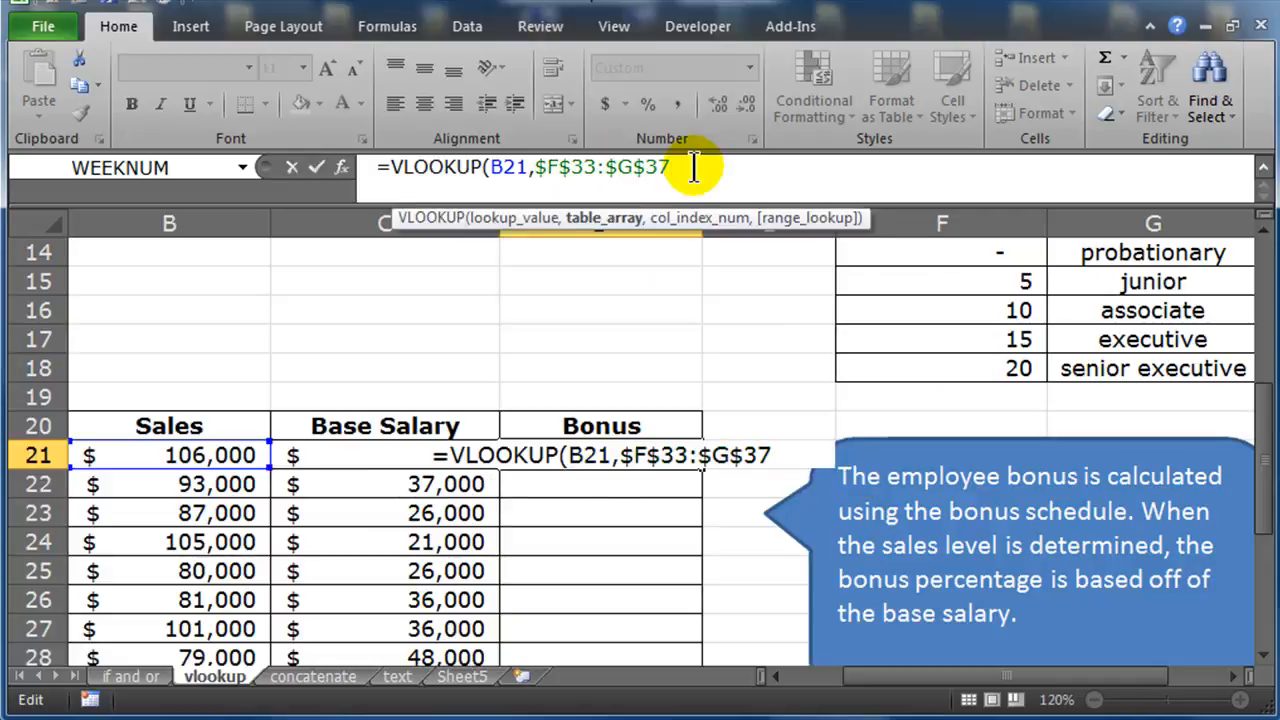
{"action": "type", "text": ",2"}
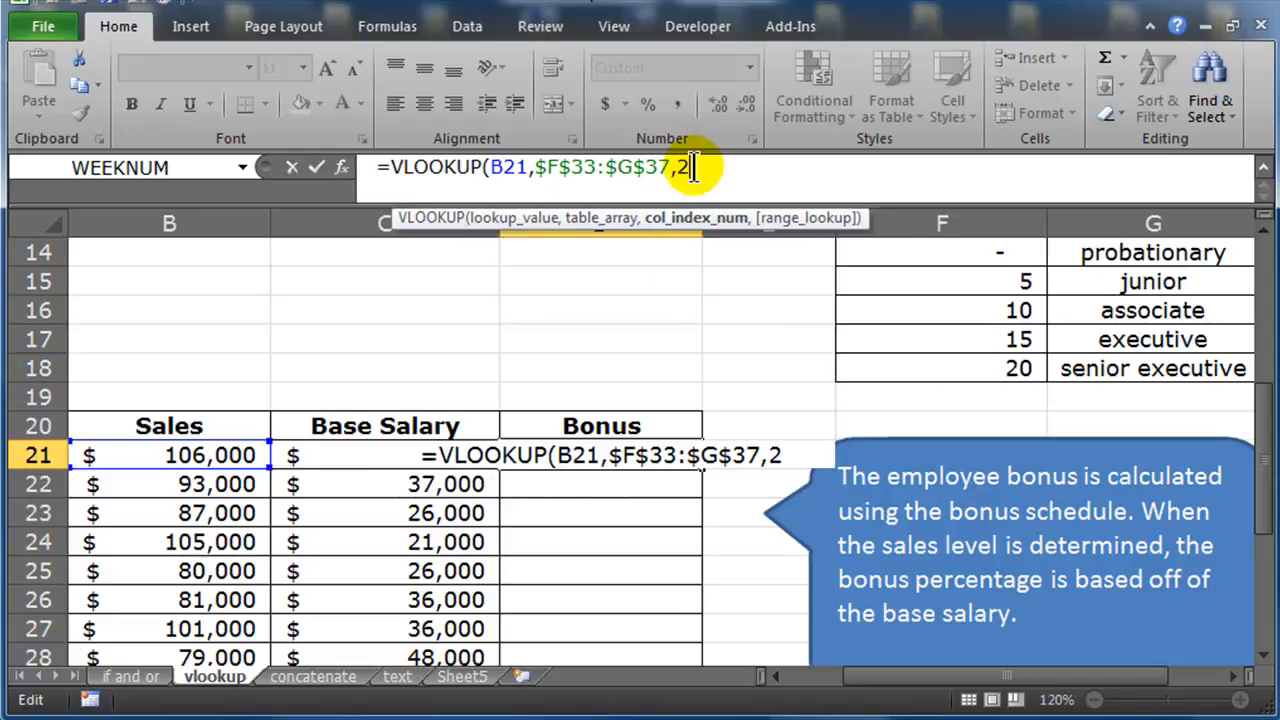
{"action": "type", "text": ")"}
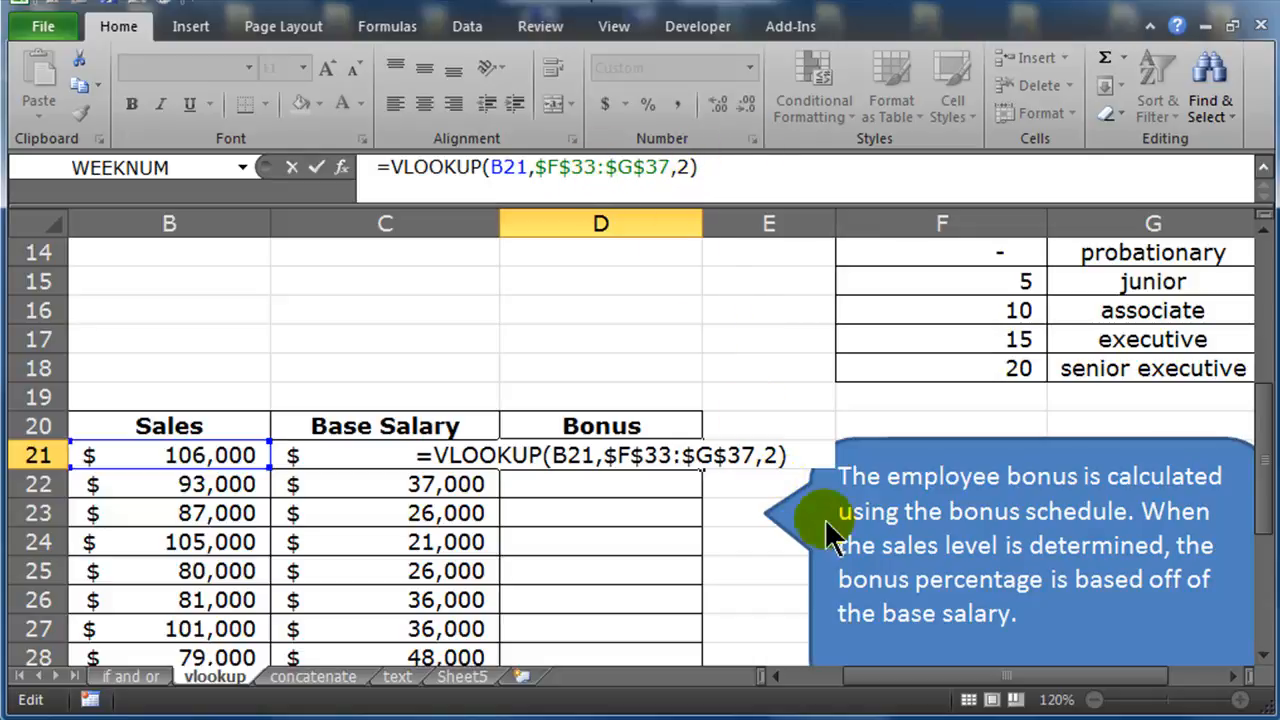
{"action": "left_click_drag", "start_coordinate": [1264, 505], "coordinate": [1266, 612]}
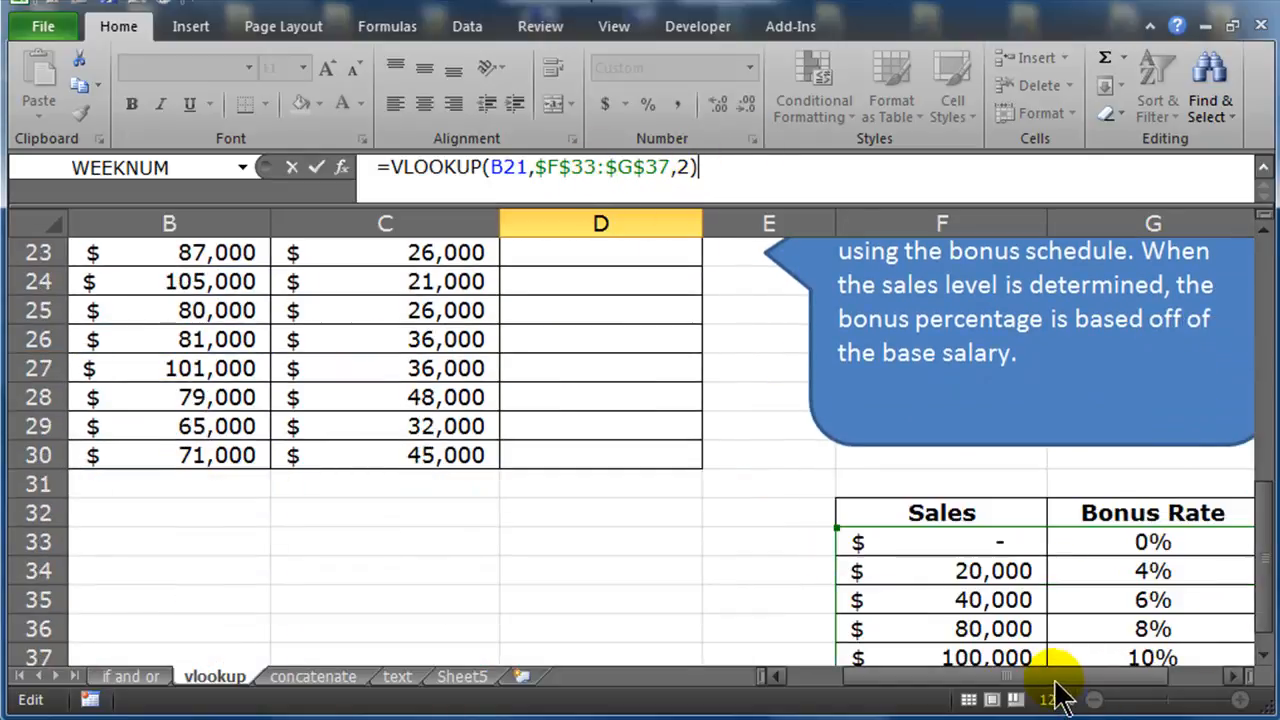
{"action": "left_click_drag", "start_coordinate": [1055, 680], "coordinate": [1094, 683]}
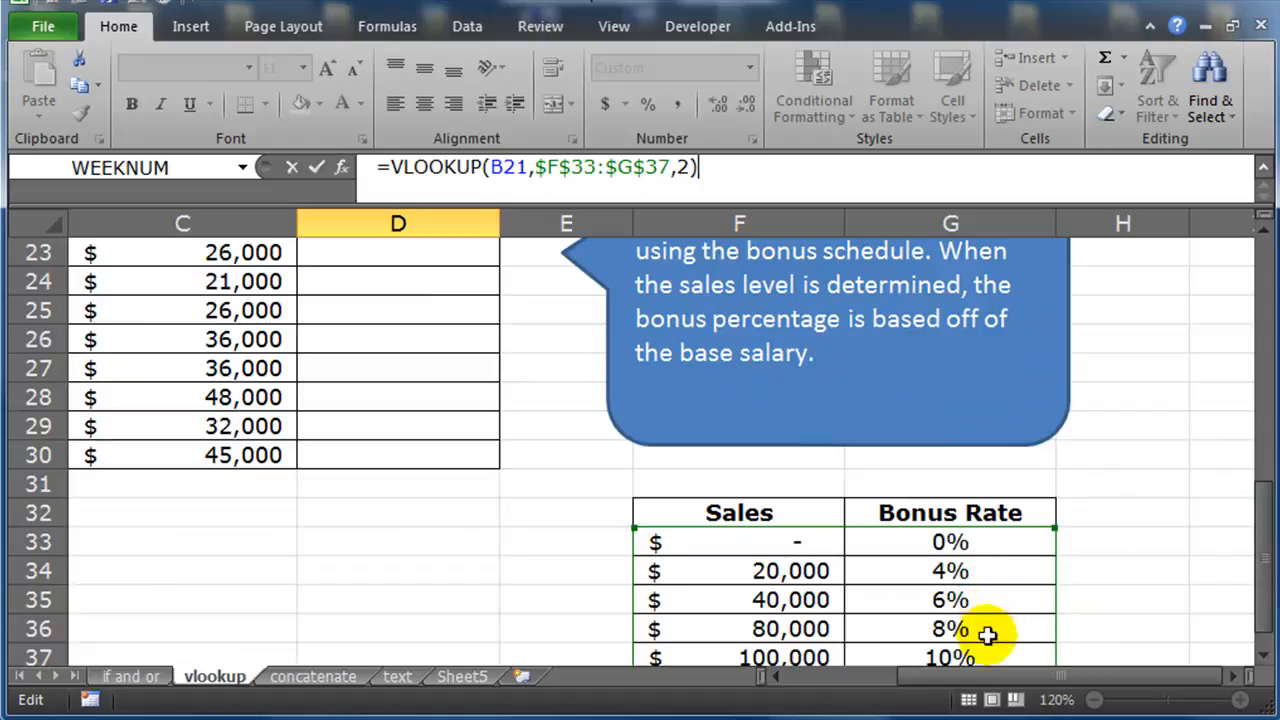
{"action": "left_click_drag", "start_coordinate": [1008, 680], "coordinate": [954, 681]}
{"action": "left_click_drag", "start_coordinate": [1262, 530], "coordinate": [1248, 452]}
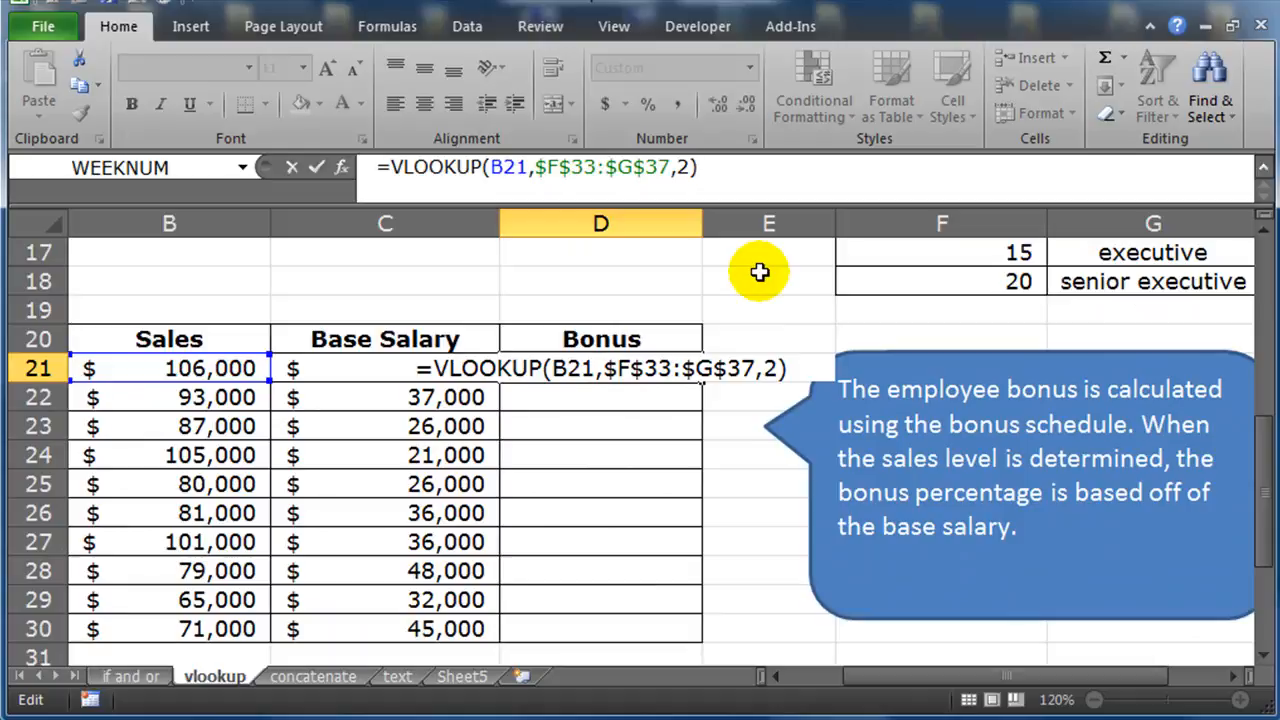
{"action": "key", "text": "Return"}
Fill D21's formula down through D30 and apply Comma Style to the bonus cells
{"action": "left_click", "coordinate": [651, 367]}
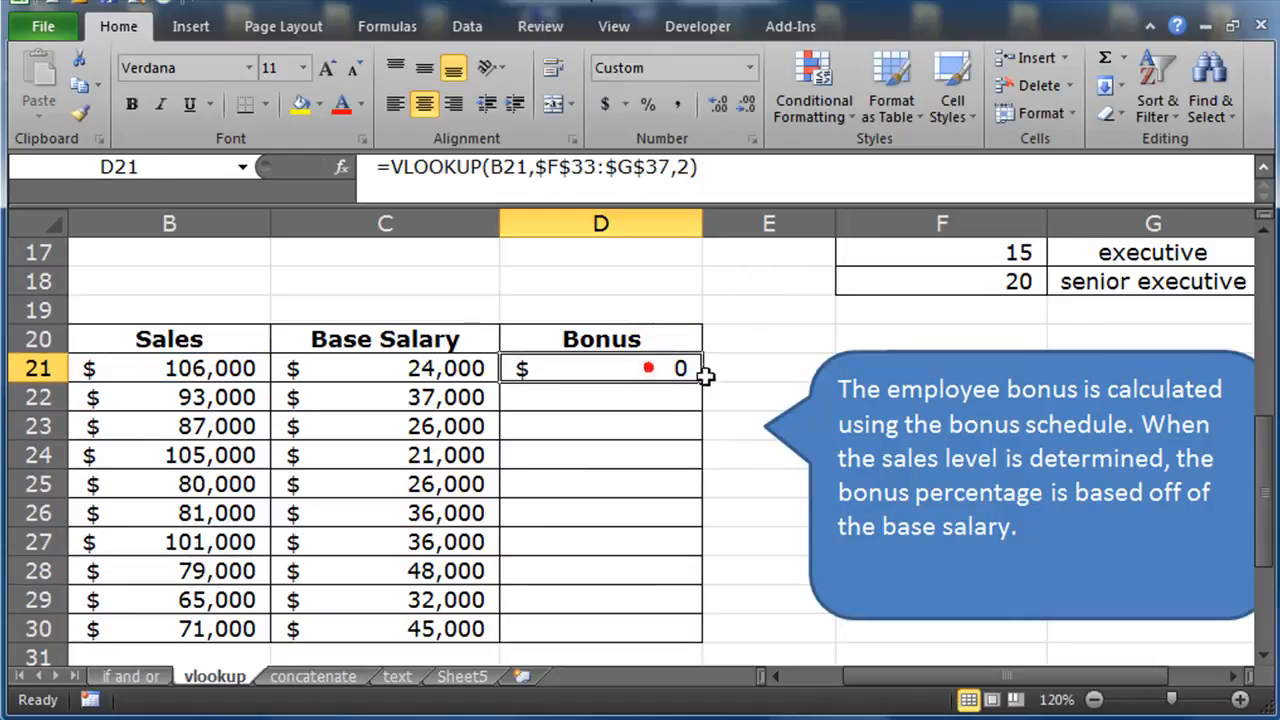
{"action": "double_click", "coordinate": [702, 383]}
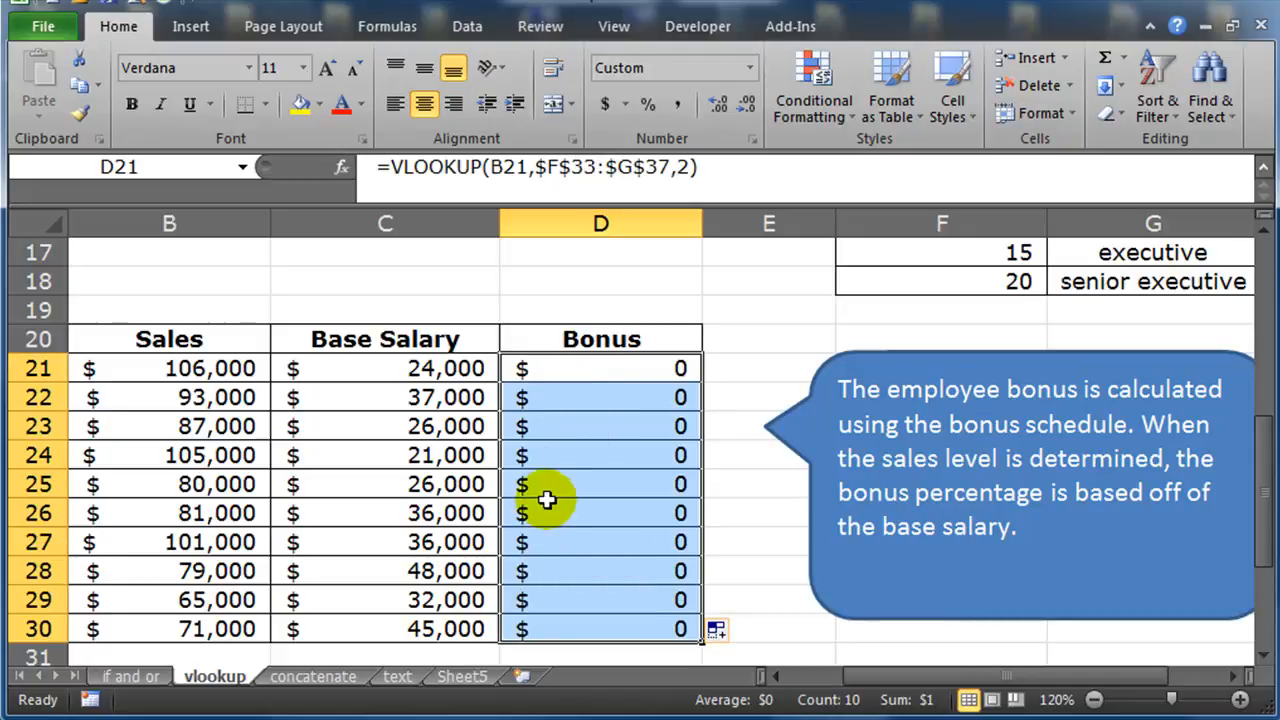
{"action": "left_click", "coordinate": [678, 106]}
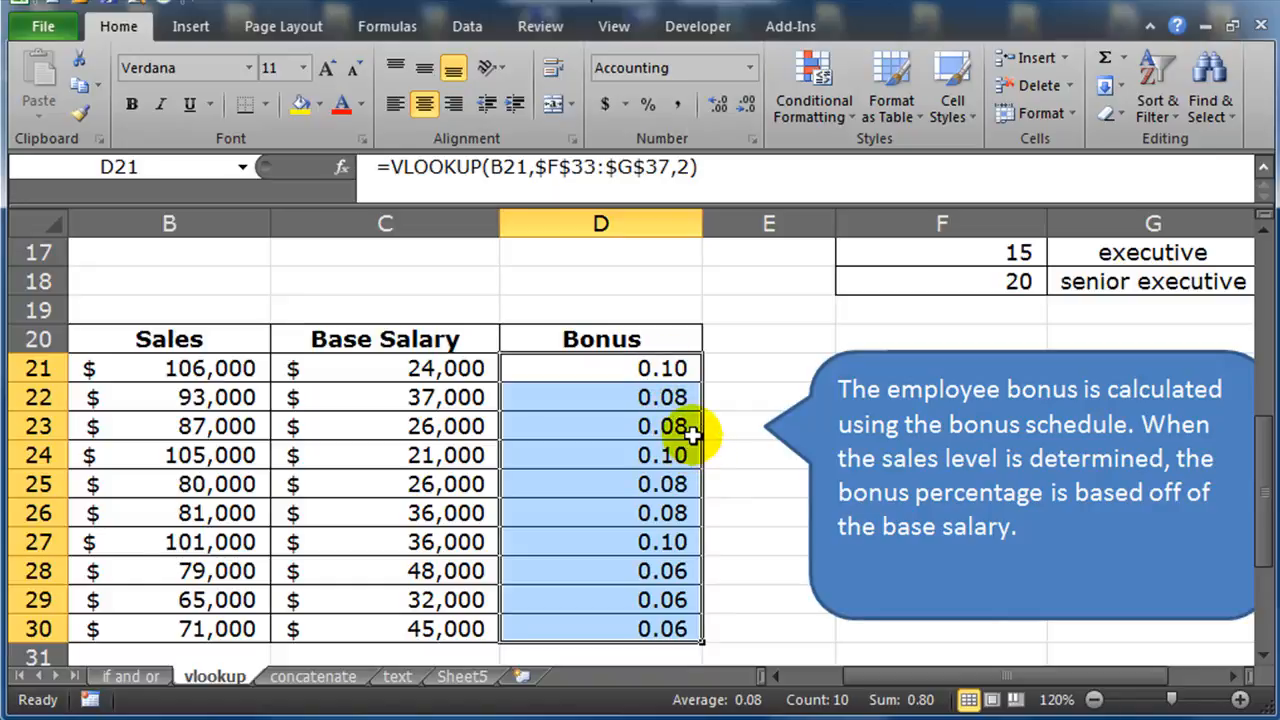
Compare the returned bonus rates in column D with the sales figures and the bonus schedule
{"action": "left_click", "coordinate": [556, 378]}
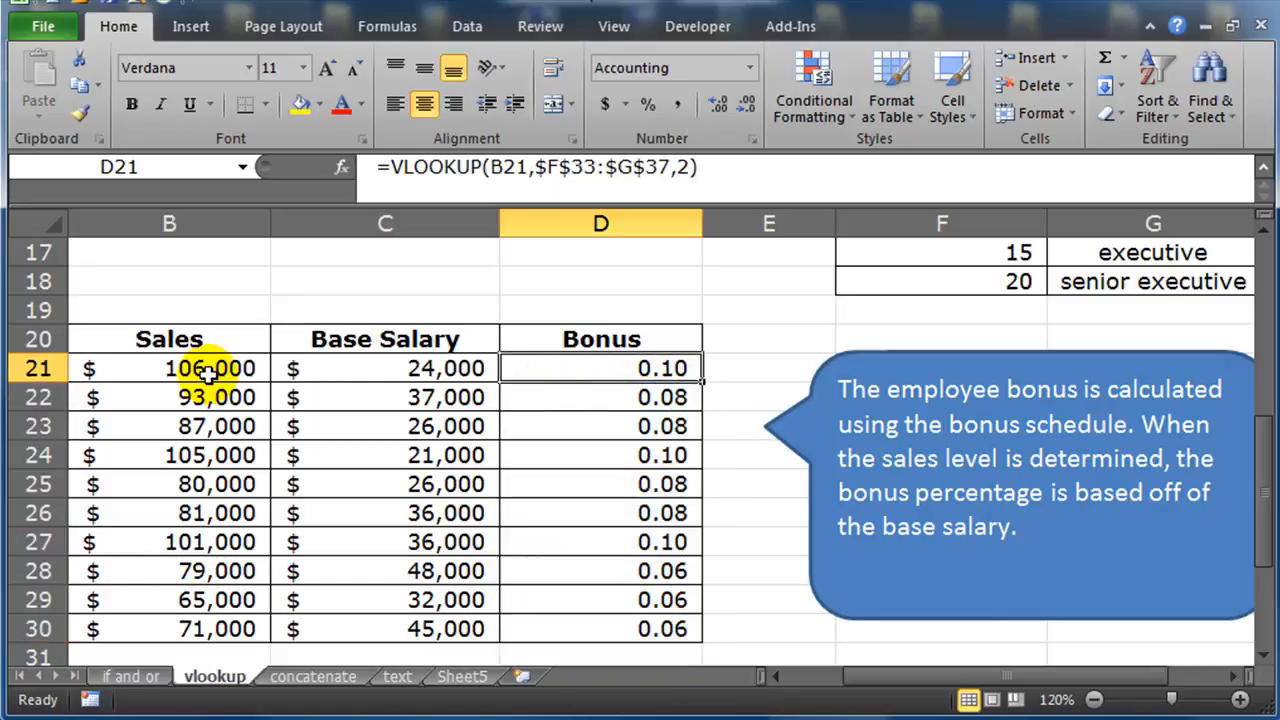
{"action": "scroll", "coordinate": [780, 530], "scroll_direction": "down", "scroll_amount": 3}
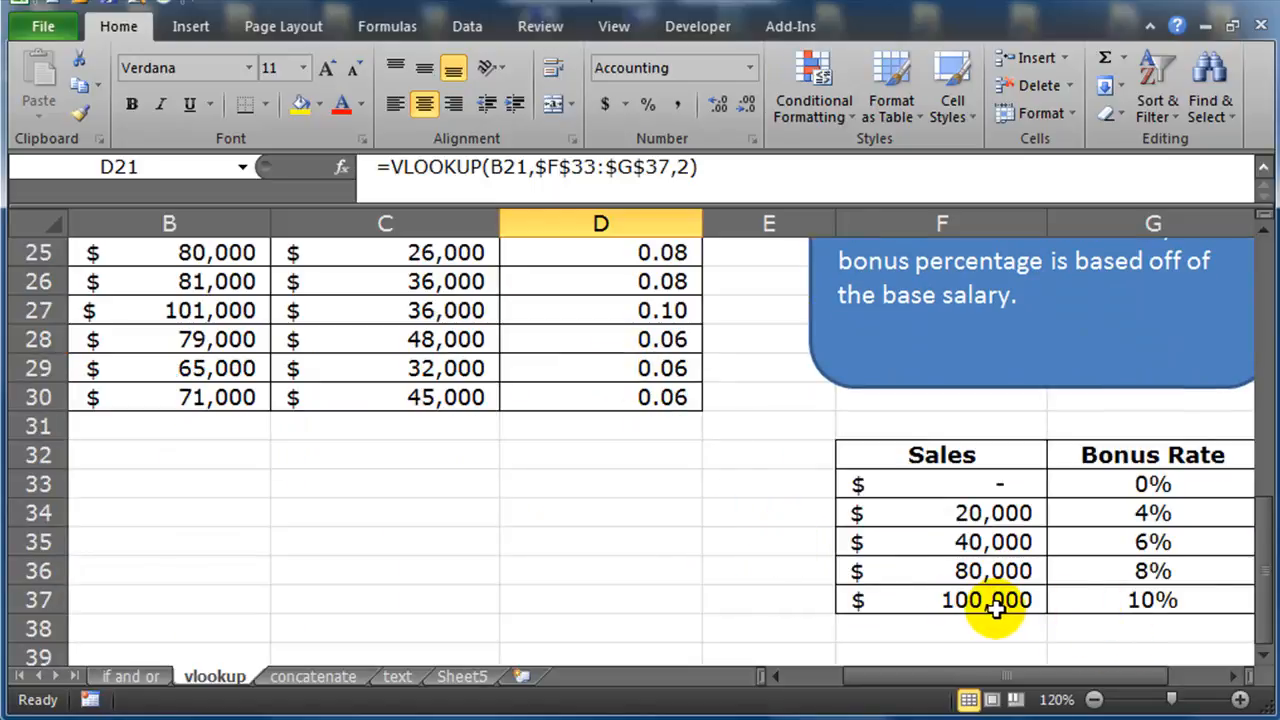
{"action": "scroll", "coordinate": [700, 560], "scroll_direction": "up", "scroll_amount": 1}
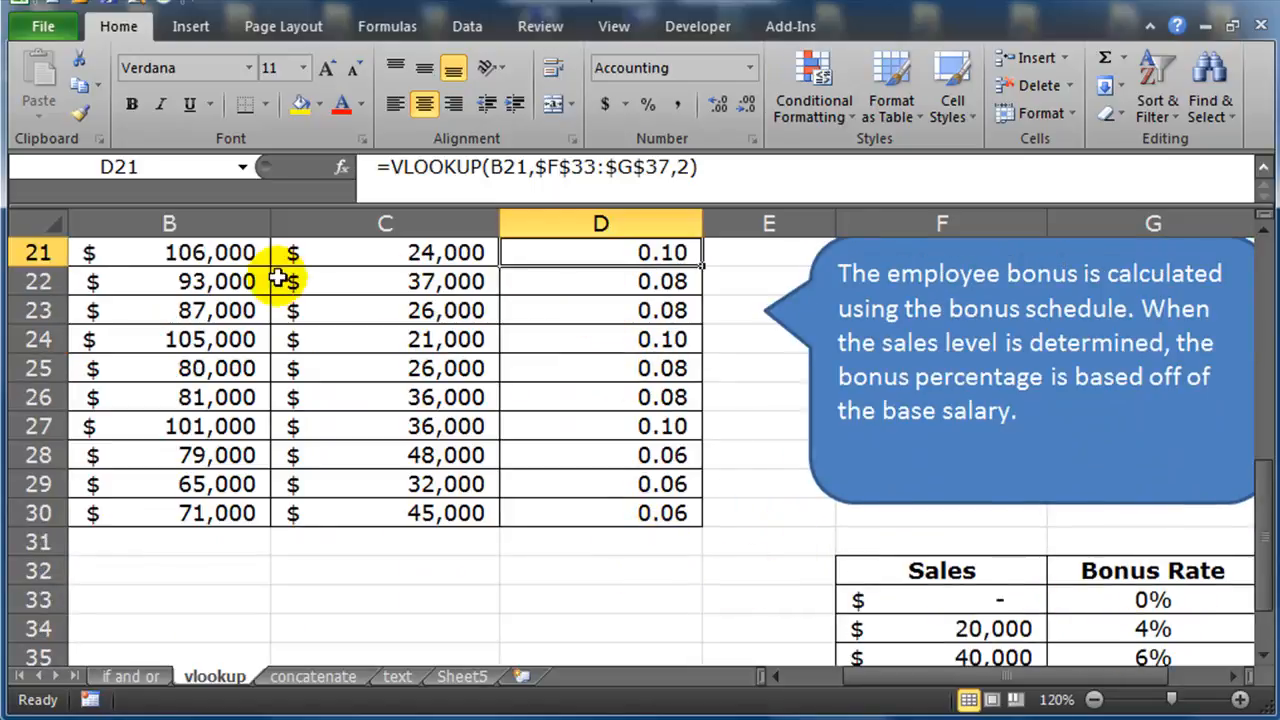
{"action": "left_click", "coordinate": [223, 278]}
{"action": "left_click", "coordinate": [640, 282]}
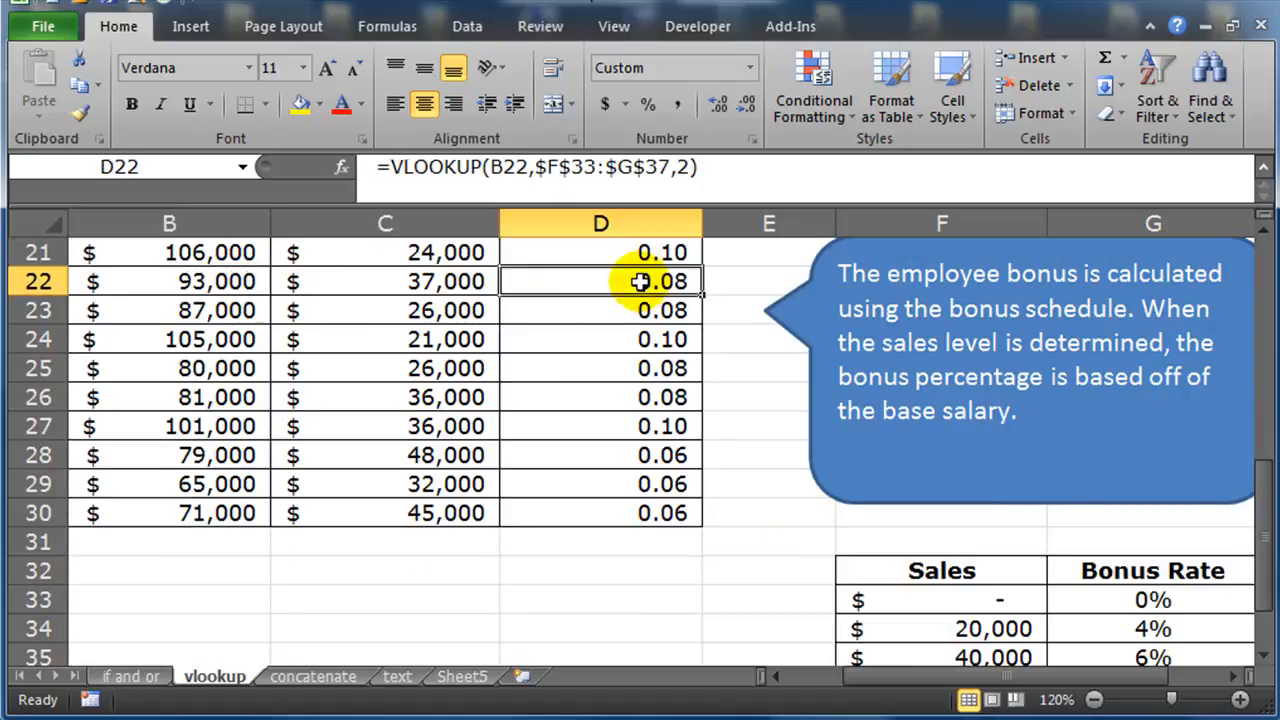
{"action": "left_click", "coordinate": [640, 282]}
{"action": "scroll", "coordinate": [746, 511], "scroll_direction": "down", "scroll_amount": 2}
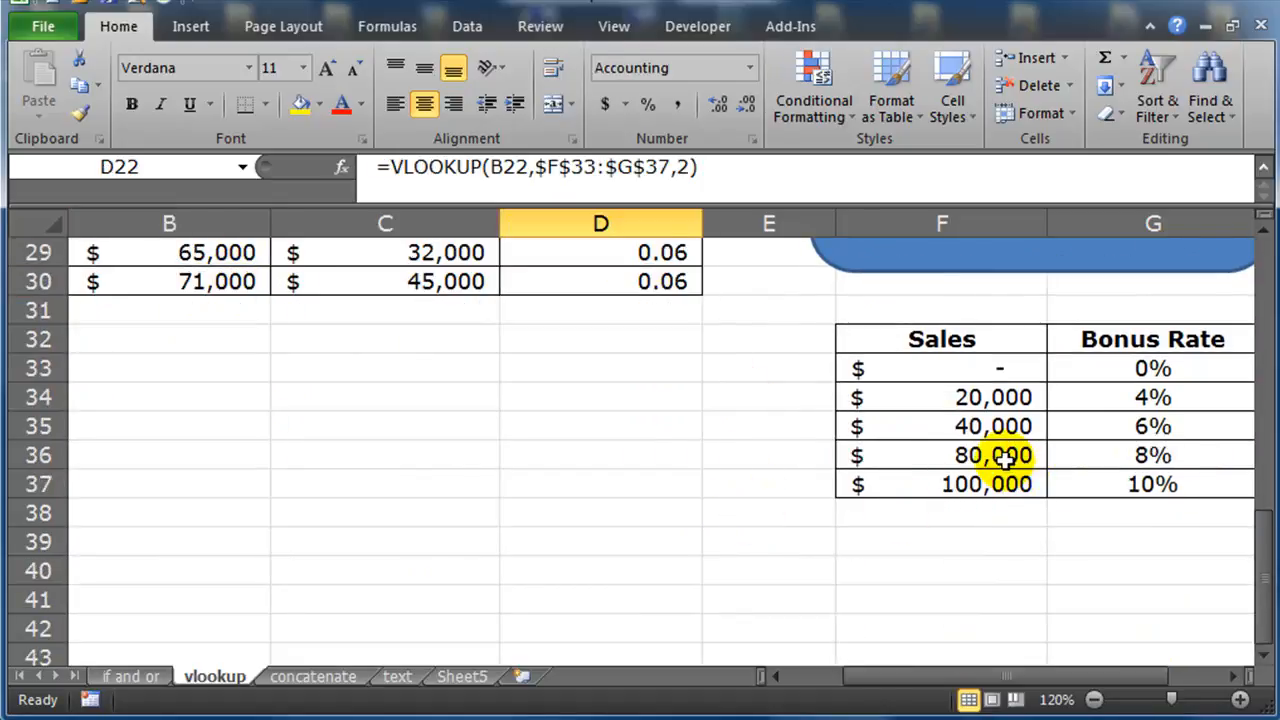
{"action": "left_click", "coordinate": [1003, 456]}
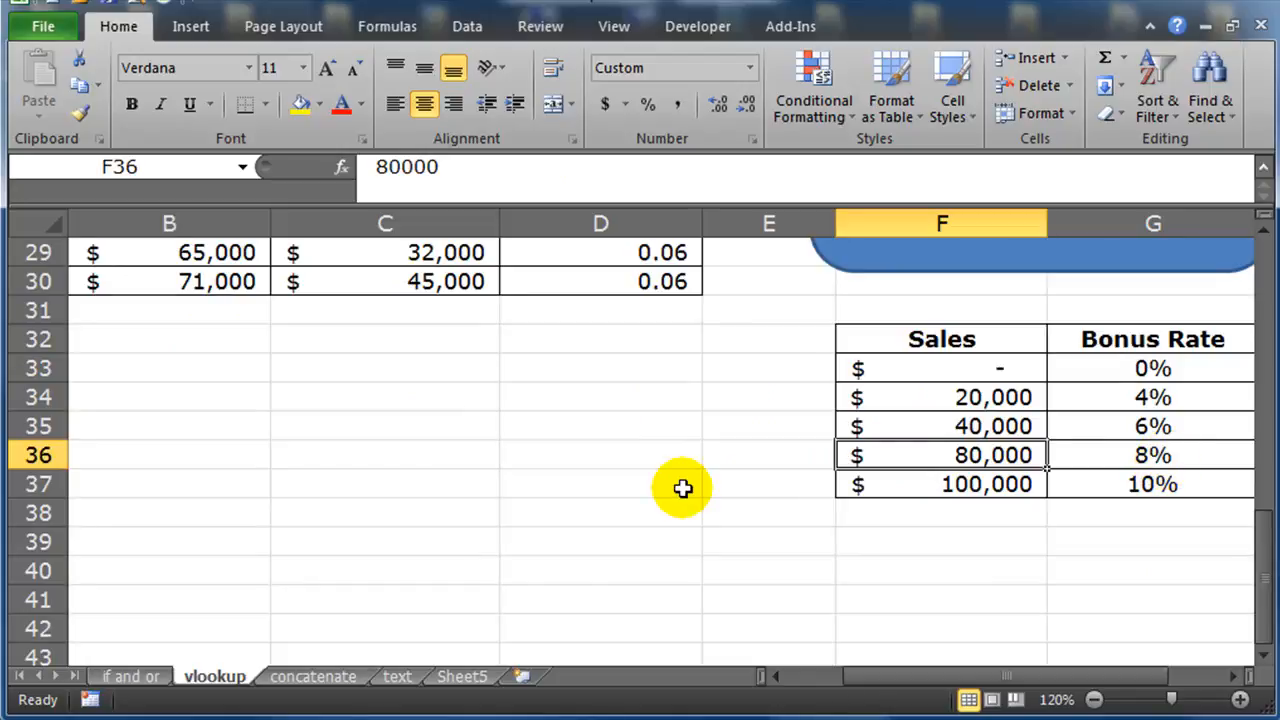
{"action": "scroll", "coordinate": [683, 489], "scroll_direction": "up", "scroll_amount": 4}
{"action": "scroll", "coordinate": [680, 486], "scroll_direction": "down", "scroll_amount": 2}
{"action": "scroll", "coordinate": [680, 486], "scroll_direction": "up", "scroll_amount": 1}
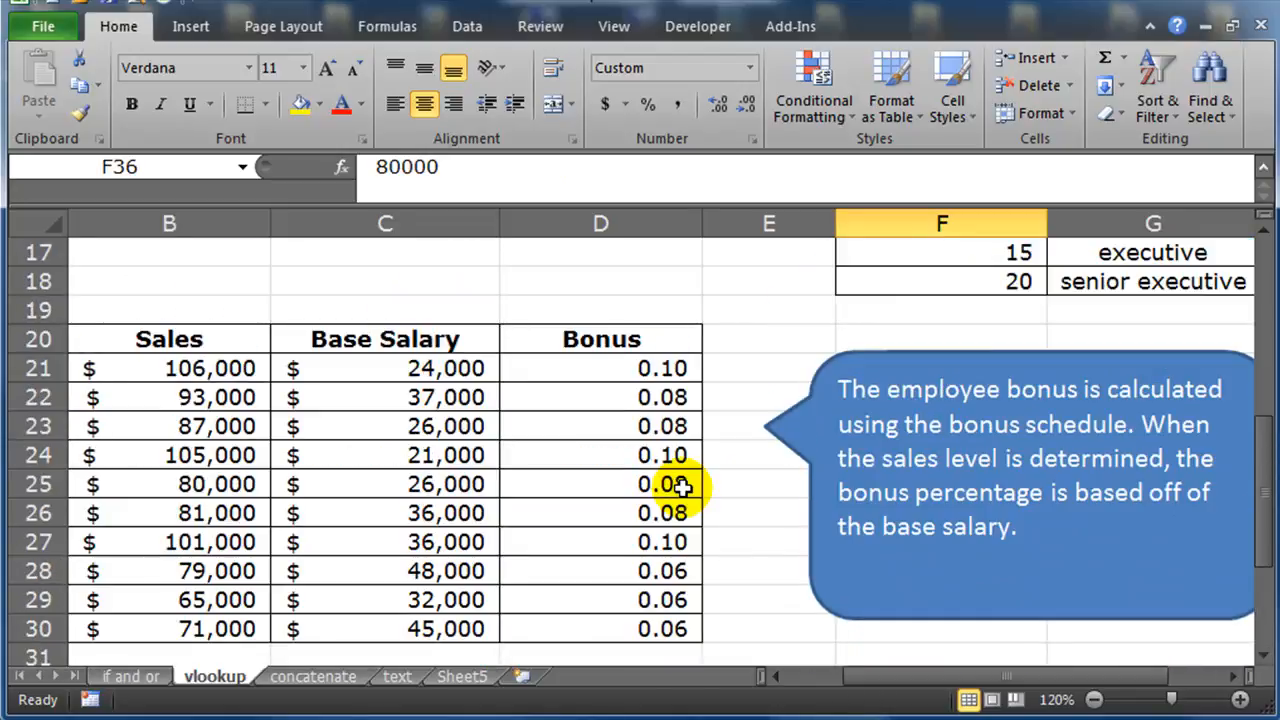
{"action": "left_click", "coordinate": [627, 368]}
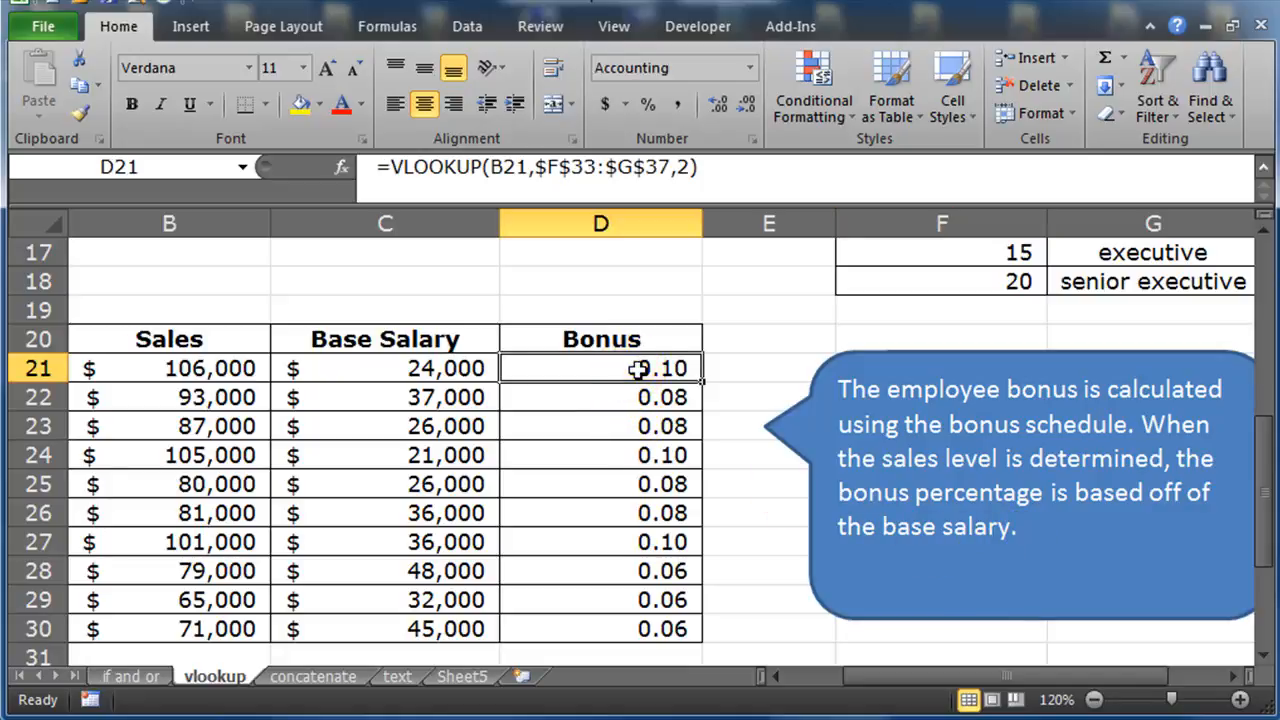
Edit D21's formula to multiply the VLOOKUP bonus rate by the base salary in C21, and enter it
{"action": "double_click", "coordinate": [638, 369]}
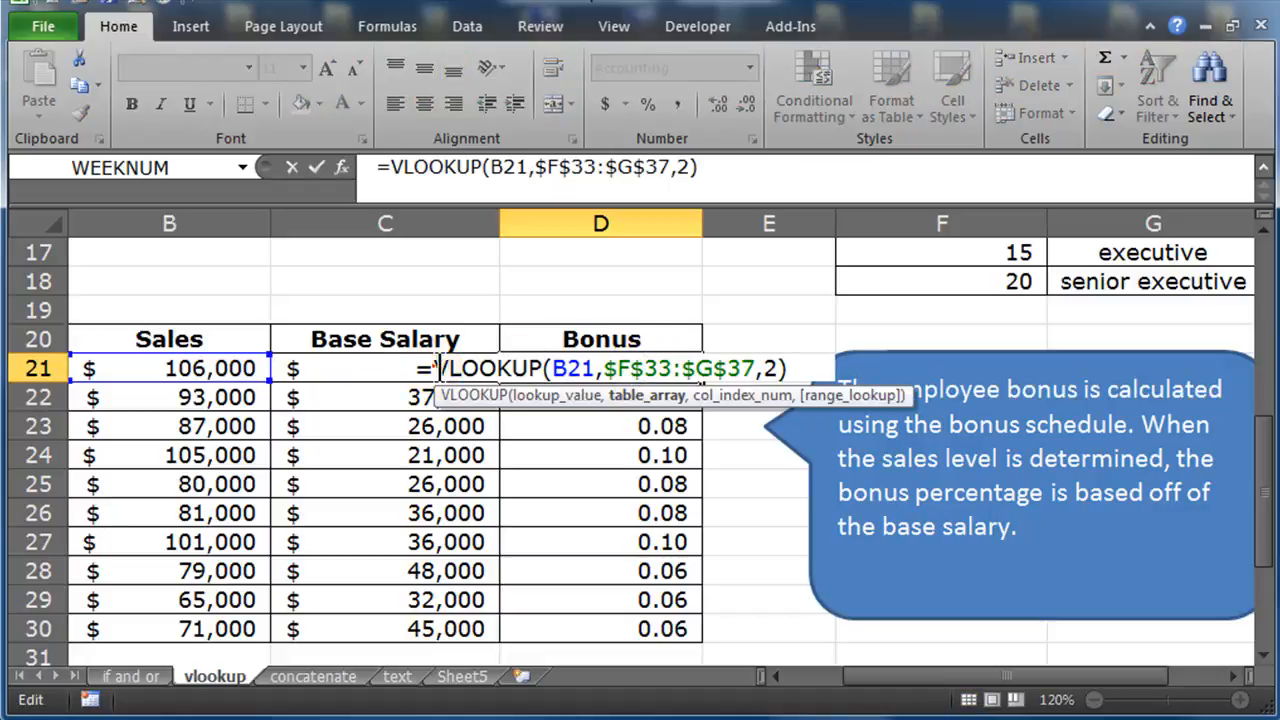
{"action": "left_click_drag", "start_coordinate": [437, 368], "coordinate": [796, 370]}
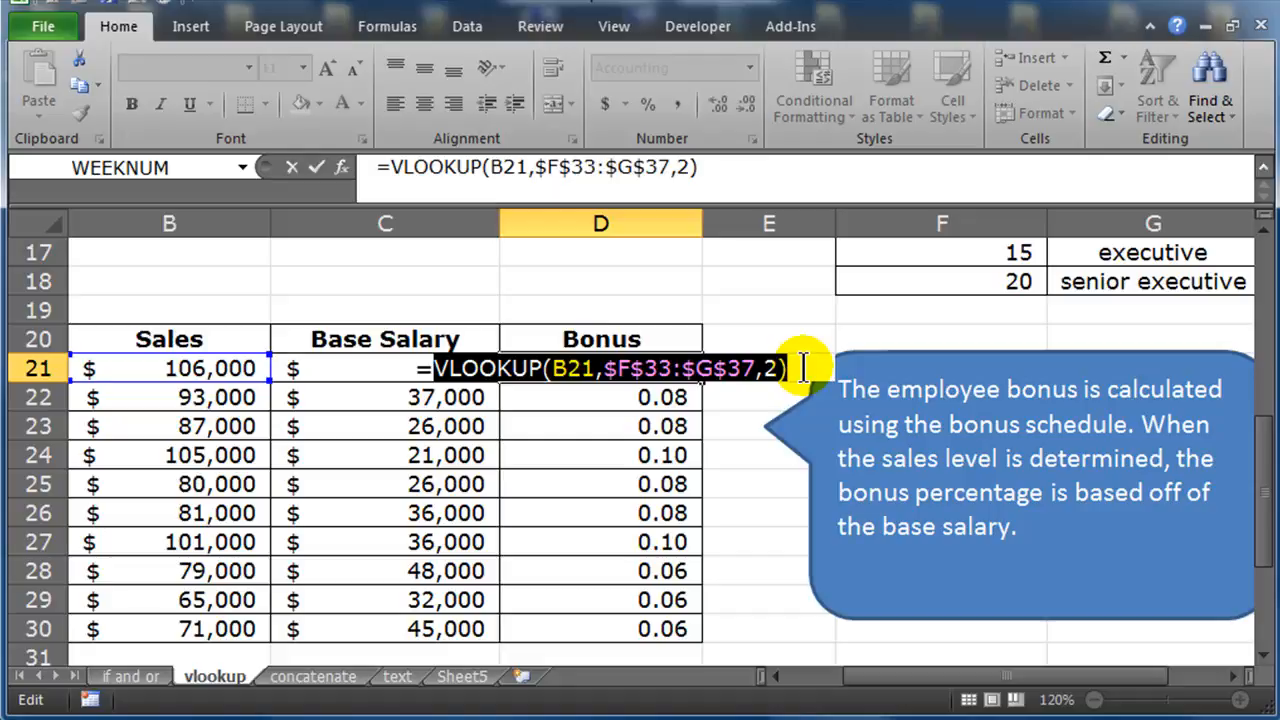
{"action": "left_click", "coordinate": [801, 368]}
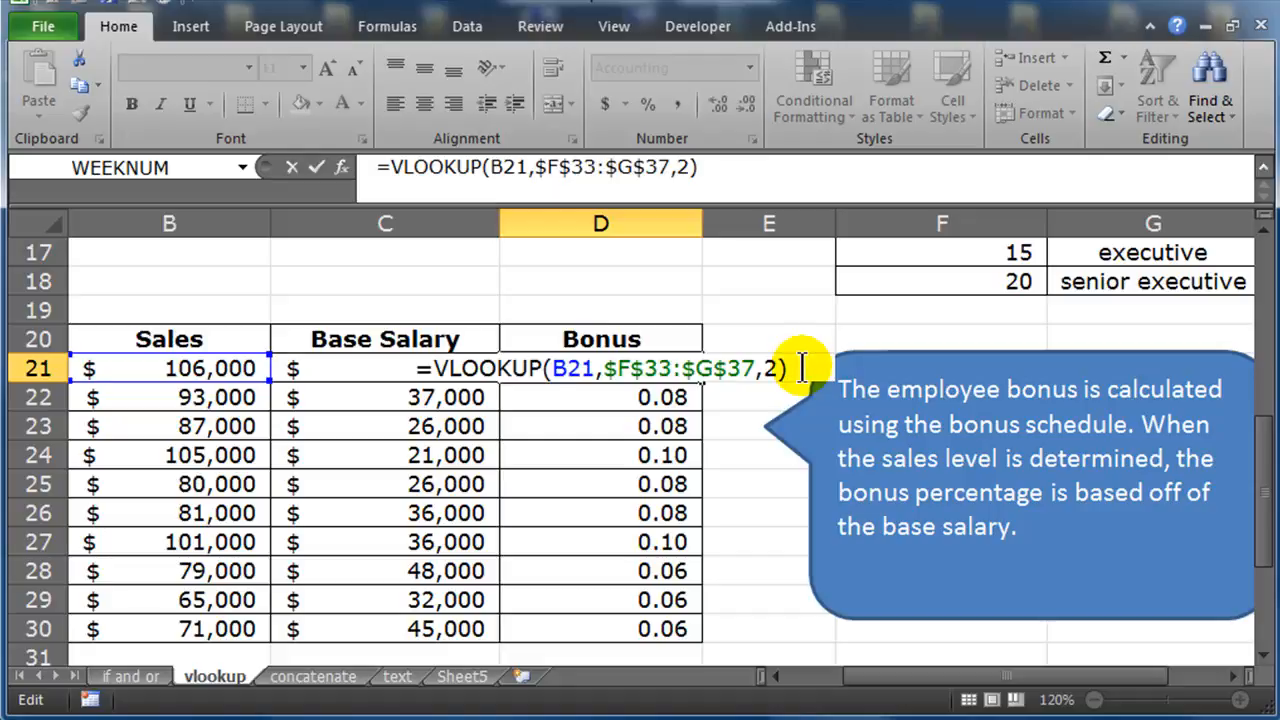
{"action": "type", "text": "8"}
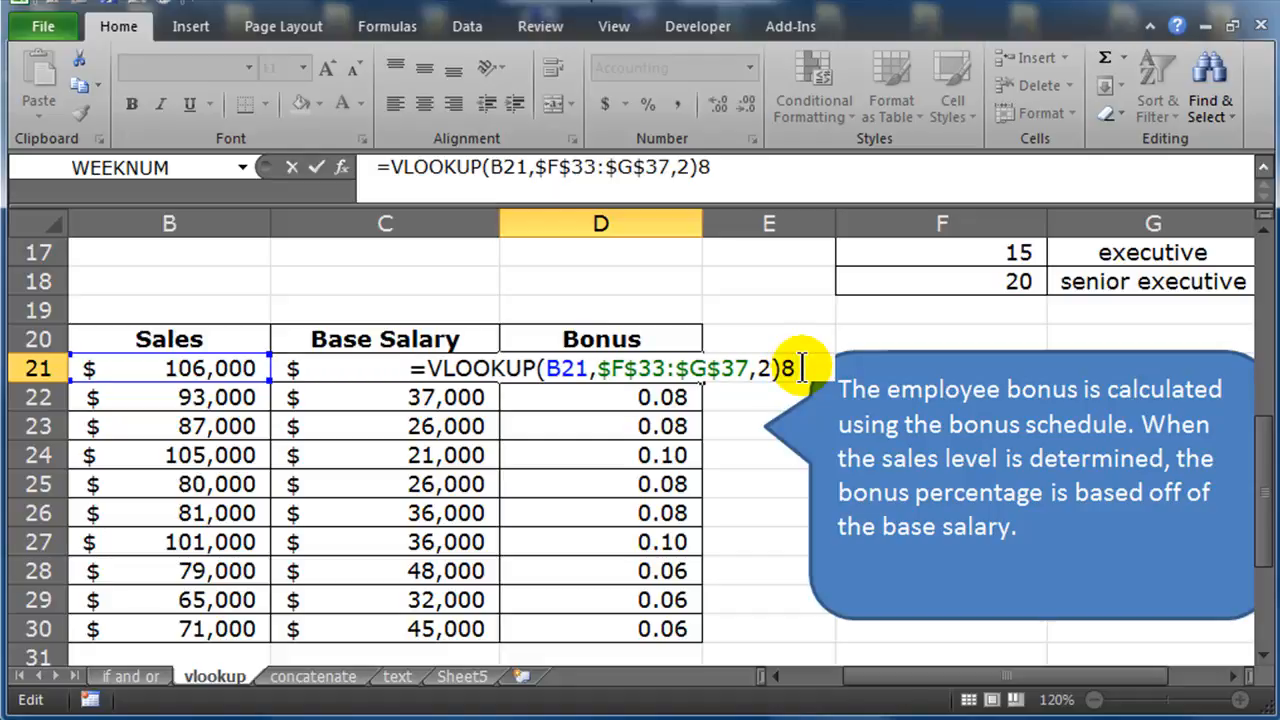
{"action": "key", "text": "BackSpace"}
{"action": "type", "text": "*"}
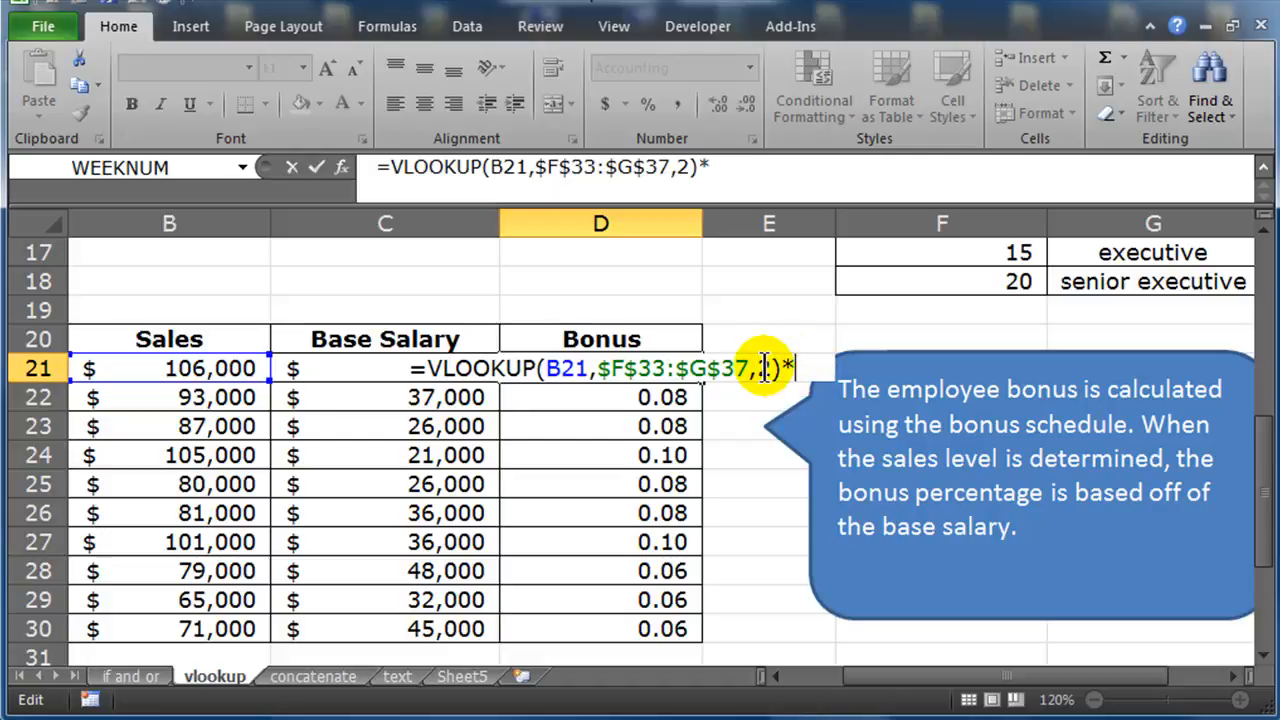
{"action": "left_click", "coordinate": [362, 370]}
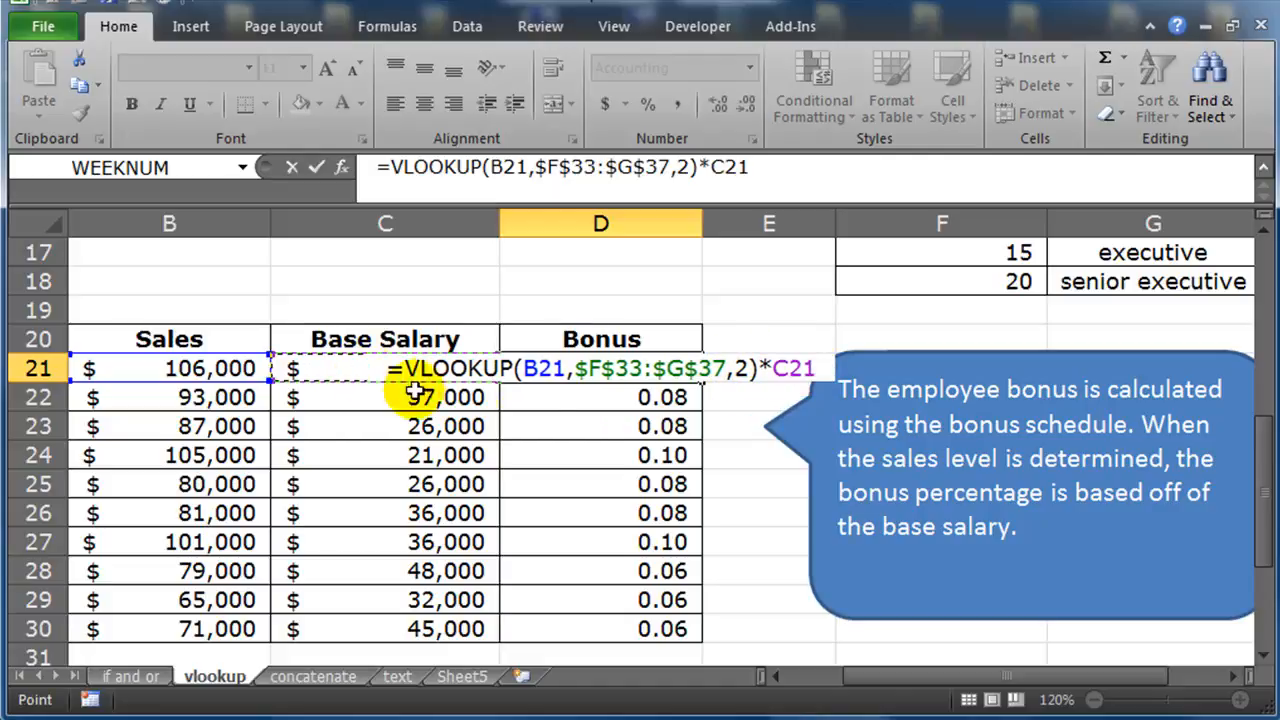
{"action": "left_click_drag", "start_coordinate": [405, 368], "coordinate": [760, 370]}
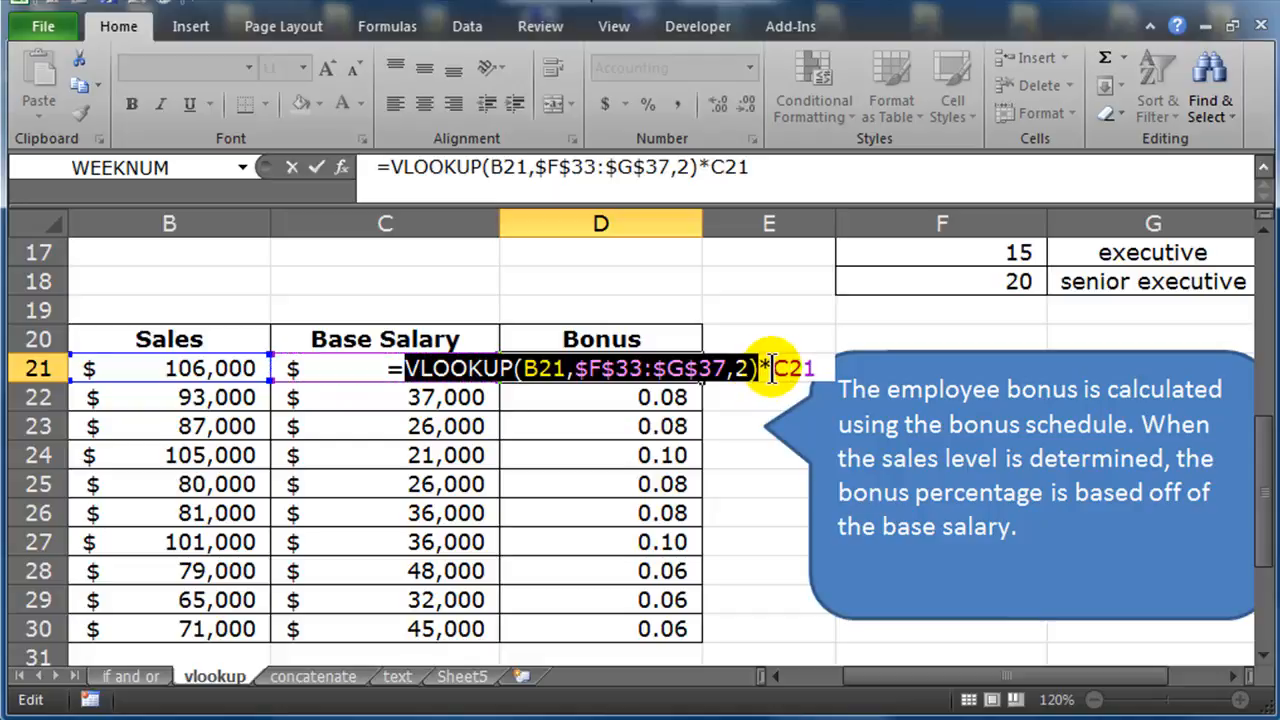
{"action": "key", "text": "Return"}
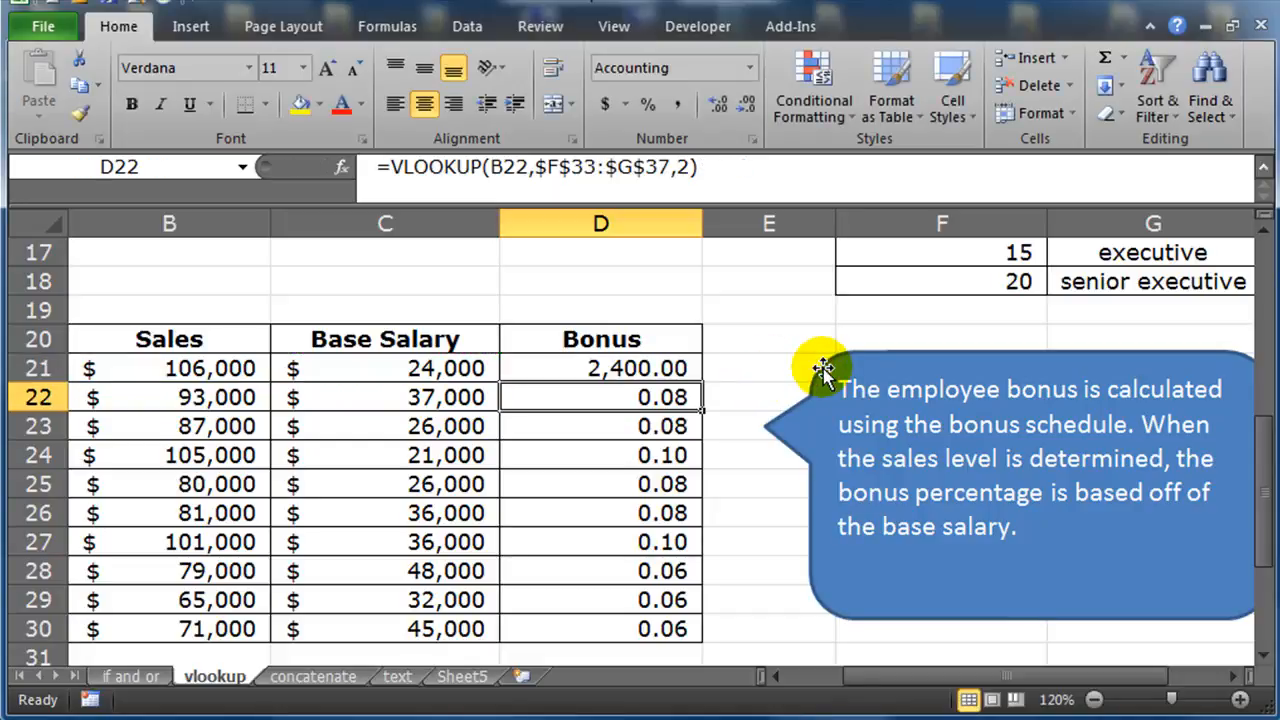
Fill D21's revised formula down through D30
{"action": "left_click", "coordinate": [684, 369]}
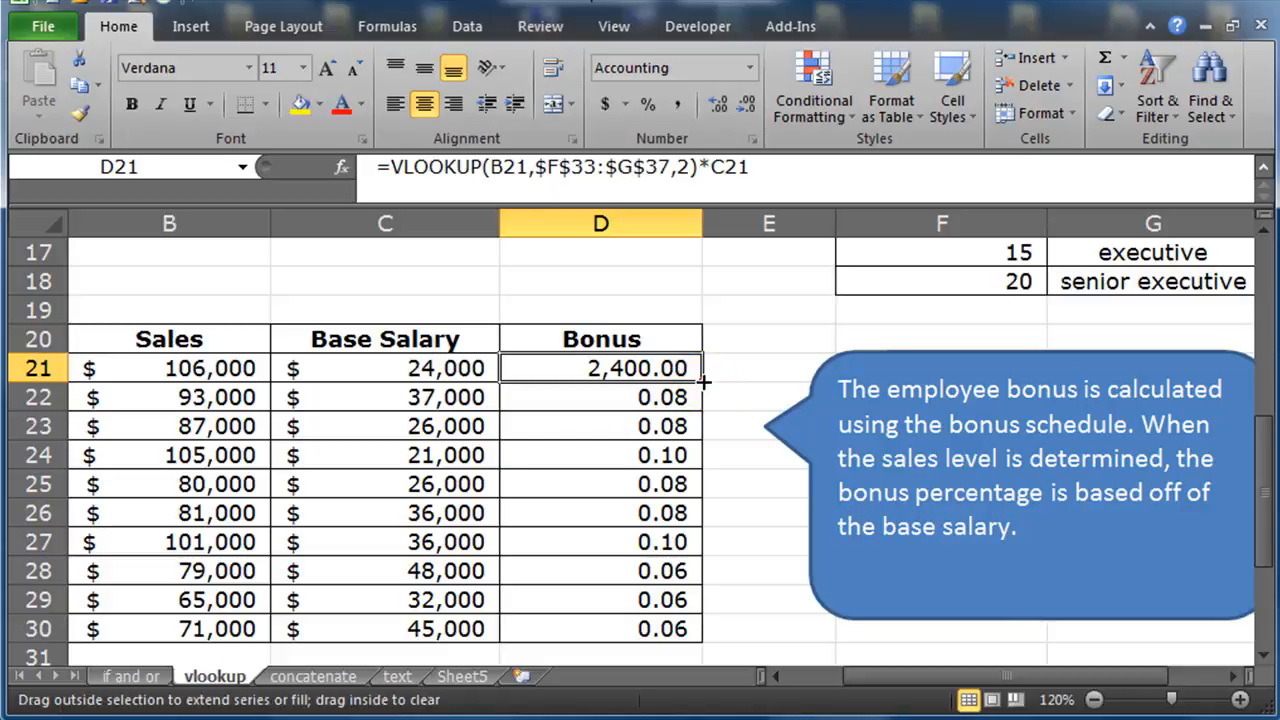
{"action": "double_click", "coordinate": [703, 380]}
{"action": "left_click", "coordinate": [610, 408]}
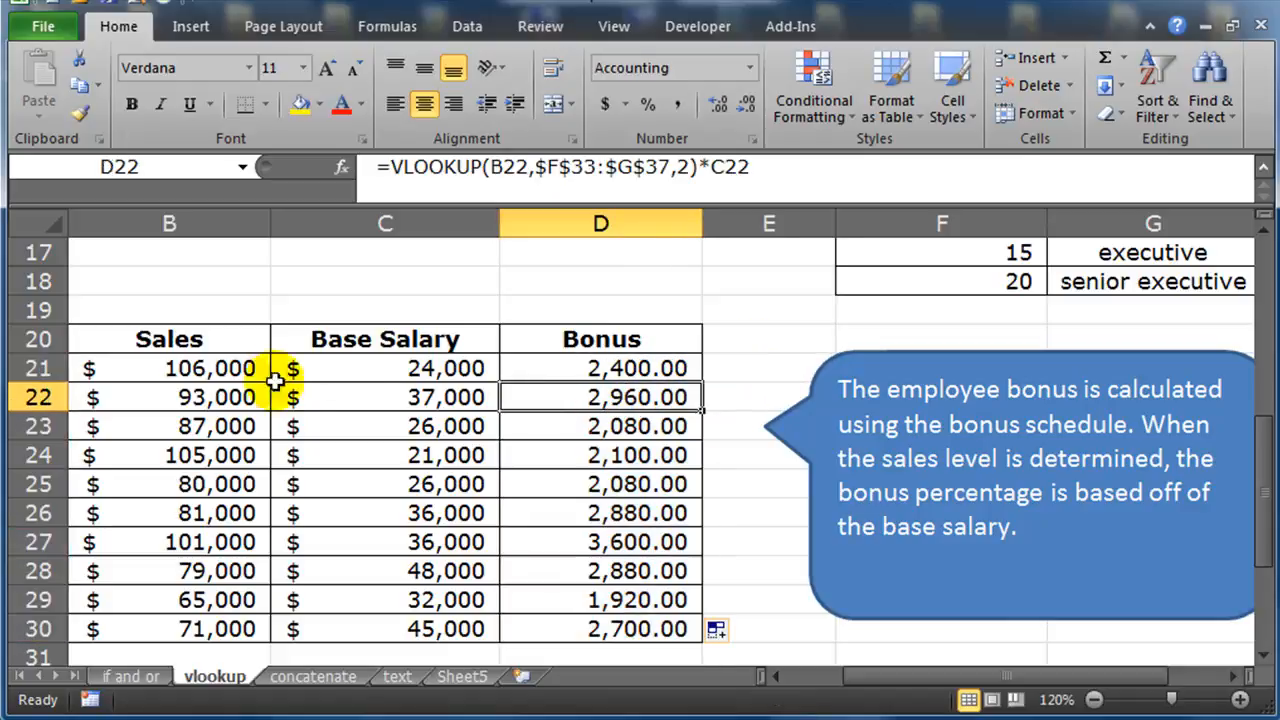
Copy the base salary's currency formatting from C21 onto the bonus cells with the Format Painter
{"action": "left_click", "coordinate": [207, 368]}
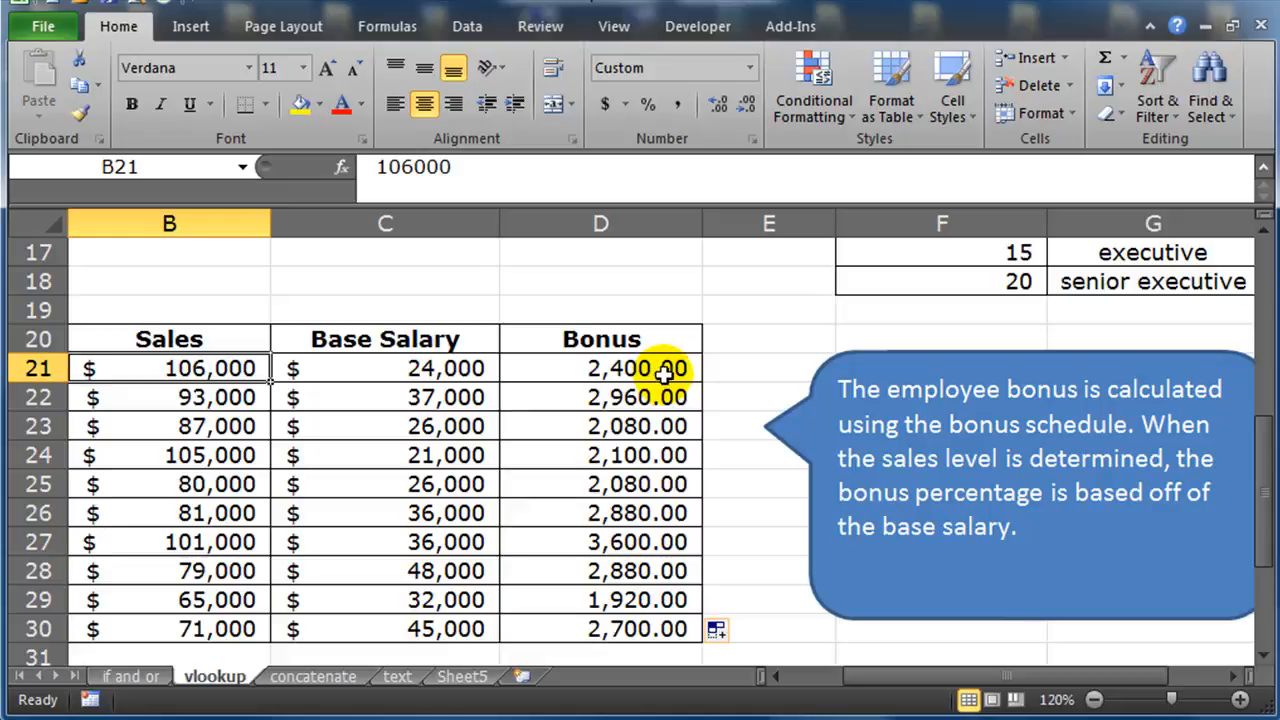
{"action": "left_click", "coordinate": [430, 369]}
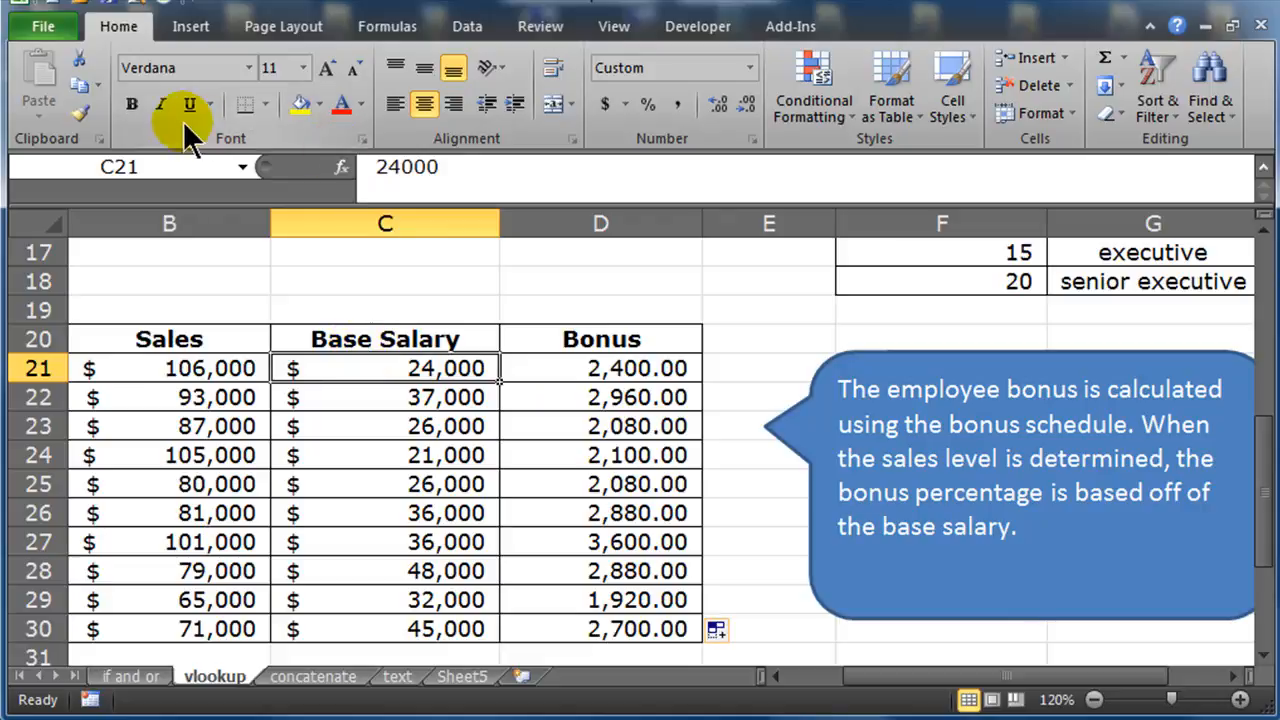
{"action": "left_click", "coordinate": [80, 115]}
{"action": "left_click", "coordinate": [605, 368]}
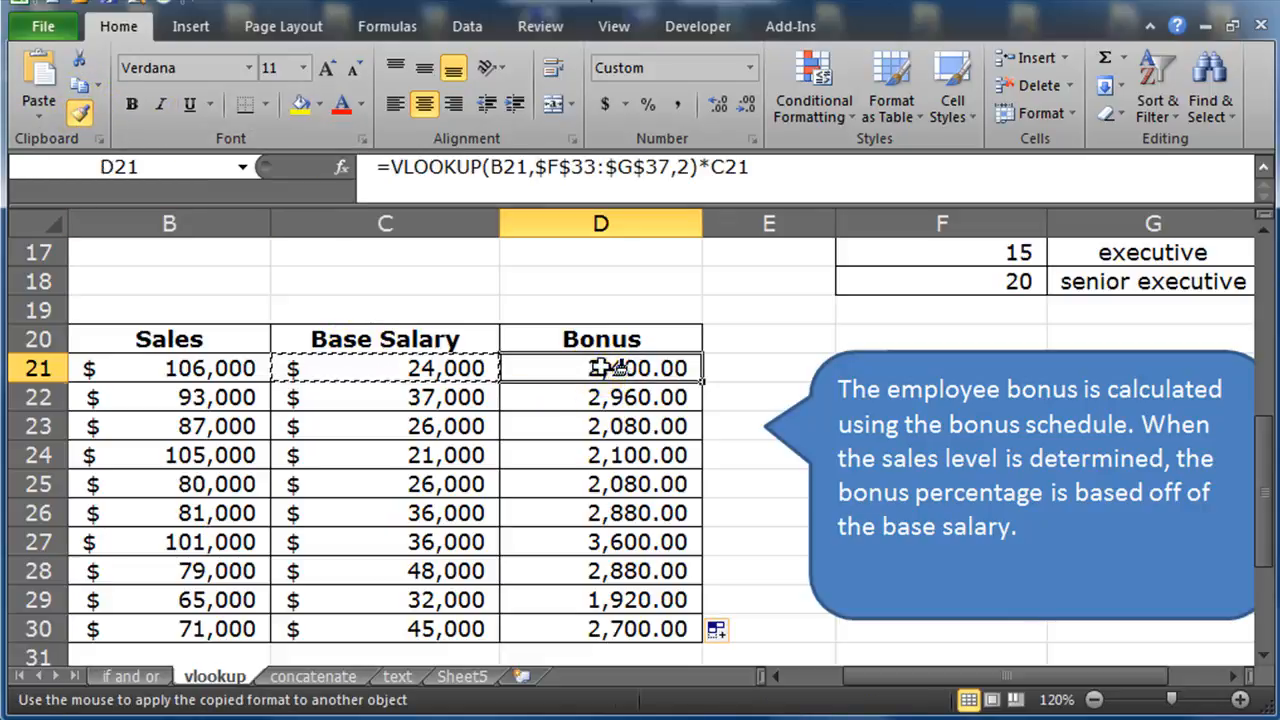